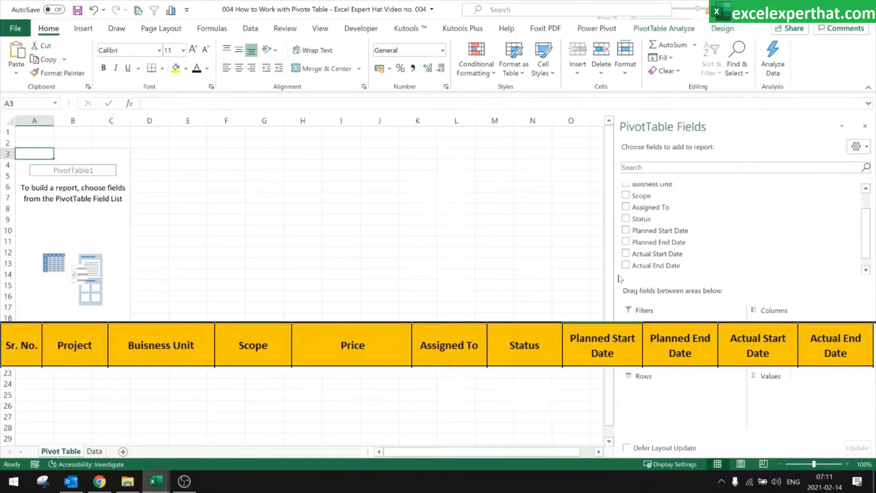
Step: Review the Buisness Unit and Scope columns of the source table on the Data sheet
{"action": "scroll", "coordinate": [658, 254], "scroll_direction": "down", "scroll_amount": 2}
{"action": "left_click", "coordinate": [95, 451]}
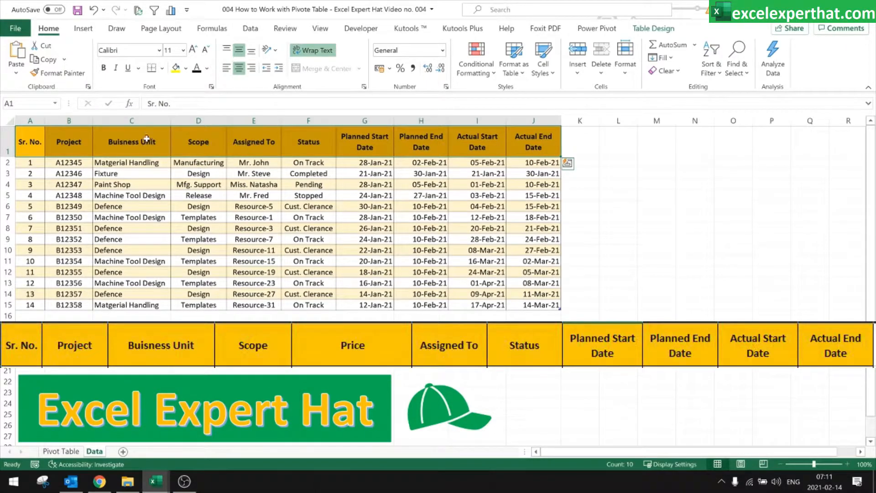
{"action": "left_click", "coordinate": [141, 118]}
{"action": "left_click", "coordinate": [206, 118]}
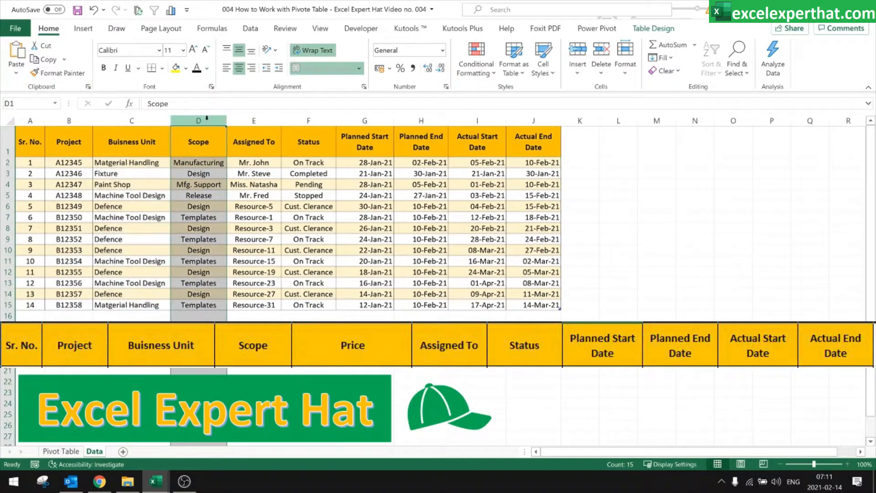
{"action": "left_click", "coordinate": [70, 452]}
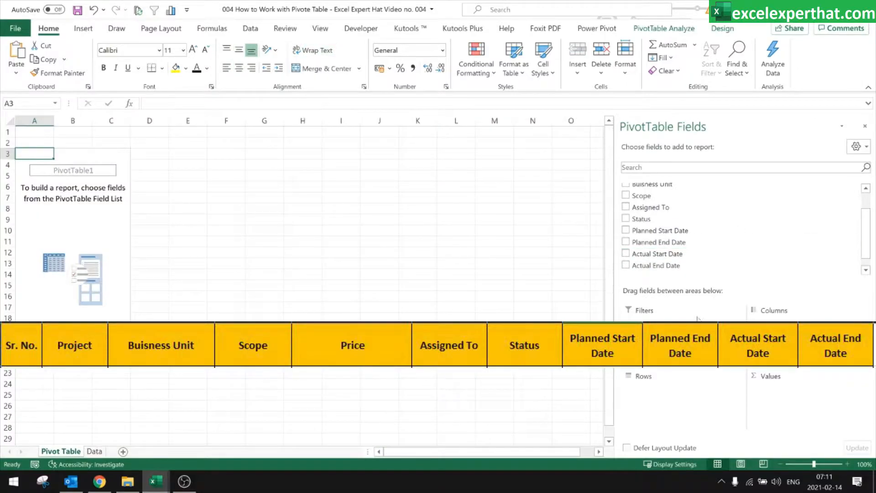
Step: Try Buisness Unit as the pivot table's report filter, look through its filter items, and remove the field again
{"action": "scroll", "coordinate": [648, 256], "scroll_direction": "up", "scroll_amount": 1}
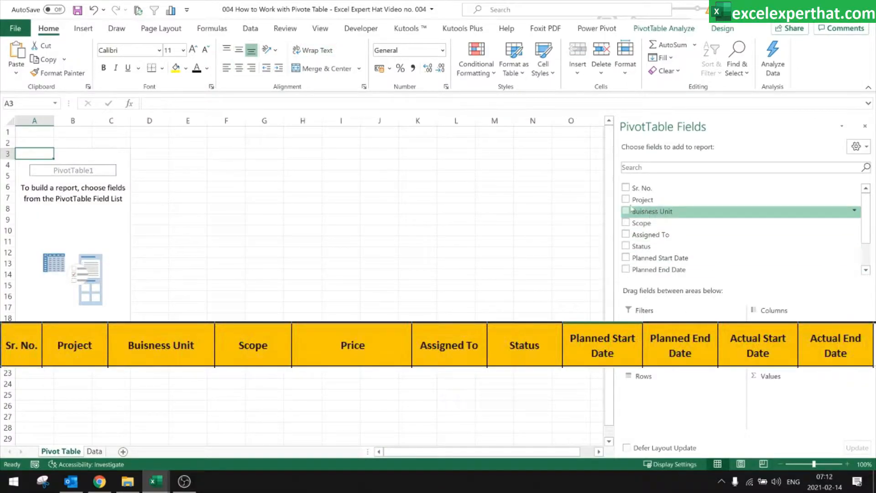
{"action": "left_click_drag", "start_coordinate": [637, 211], "coordinate": [672, 320]}
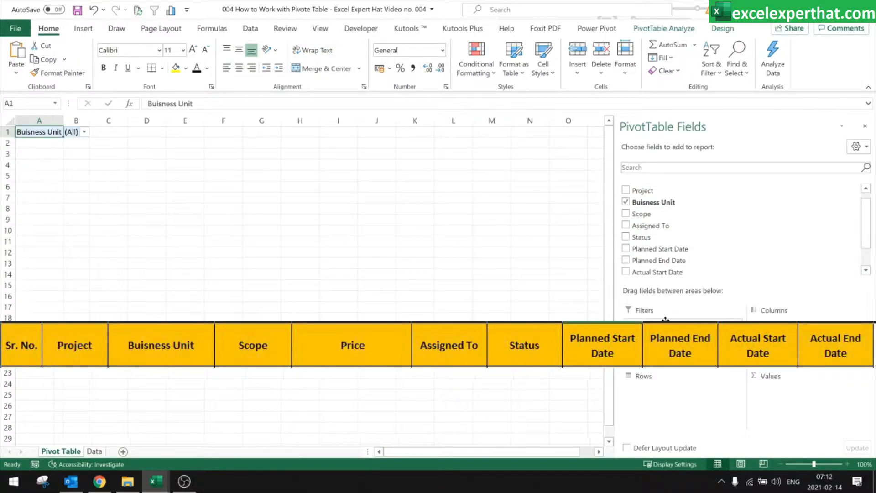
{"action": "left_click", "coordinate": [84, 132]}
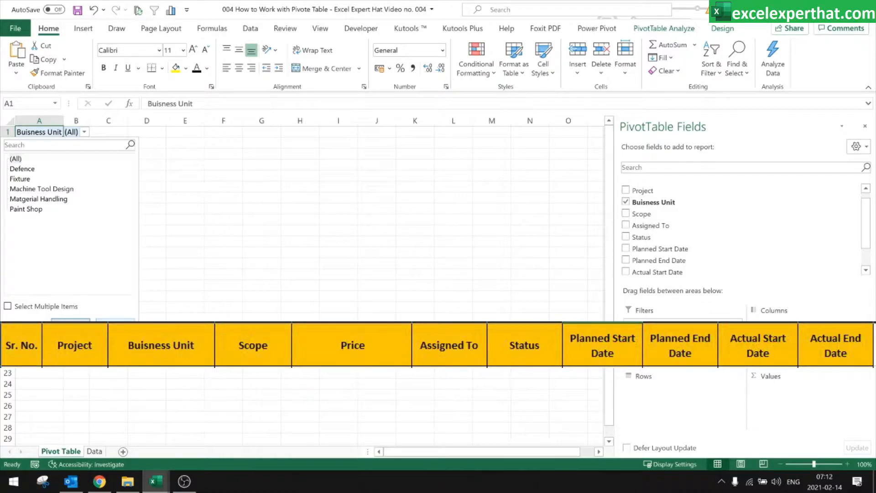
{"action": "left_click", "coordinate": [115, 323]}
{"action": "left_click_drag", "start_coordinate": [682, 324], "coordinate": [702, 236]}
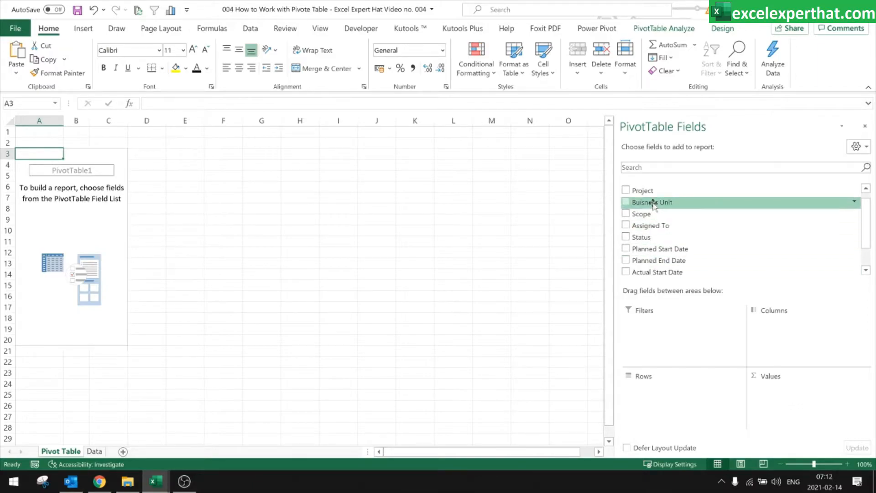
Step: Place the Buisness Unit field in the pivot table's values as a count
{"action": "left_click_drag", "start_coordinate": [654, 203], "coordinate": [783, 392]}
{"action": "left_click", "coordinate": [782, 391]}
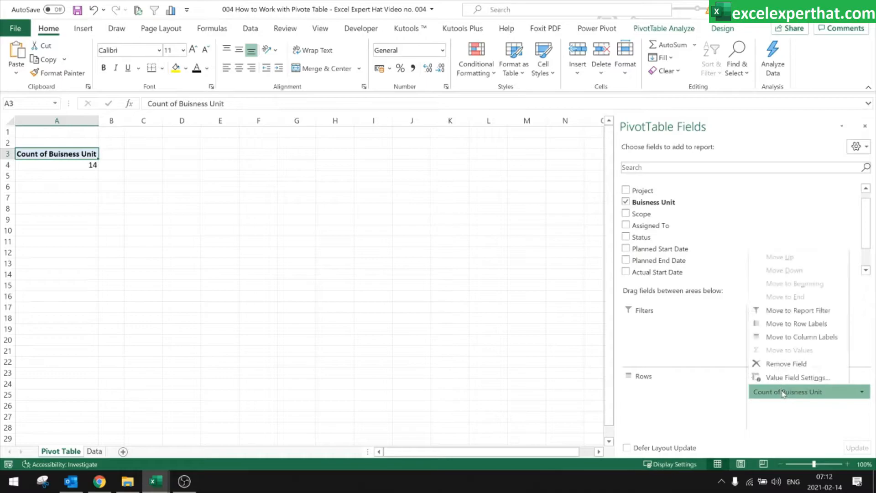
{"action": "left_click", "coordinate": [79, 167]}
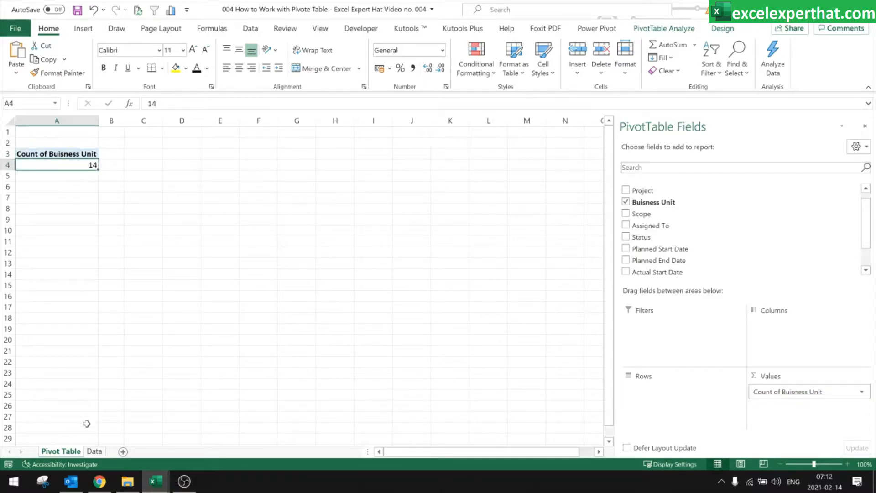
Step: Insert a Price column before Assigned To in the Data sheet's table and enter 1000000 as the first price
{"action": "left_click", "coordinate": [95, 451]}
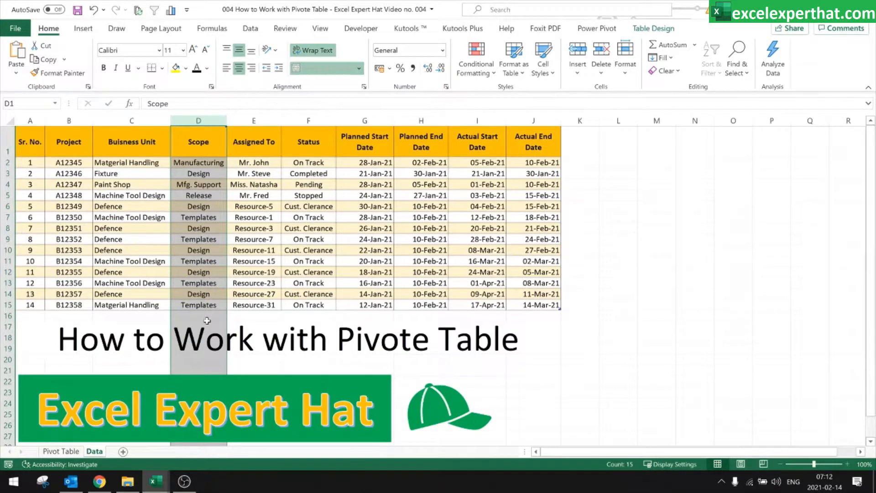
{"action": "right_click", "coordinate": [252, 120]}
{"action": "left_click", "coordinate": [281, 219]}
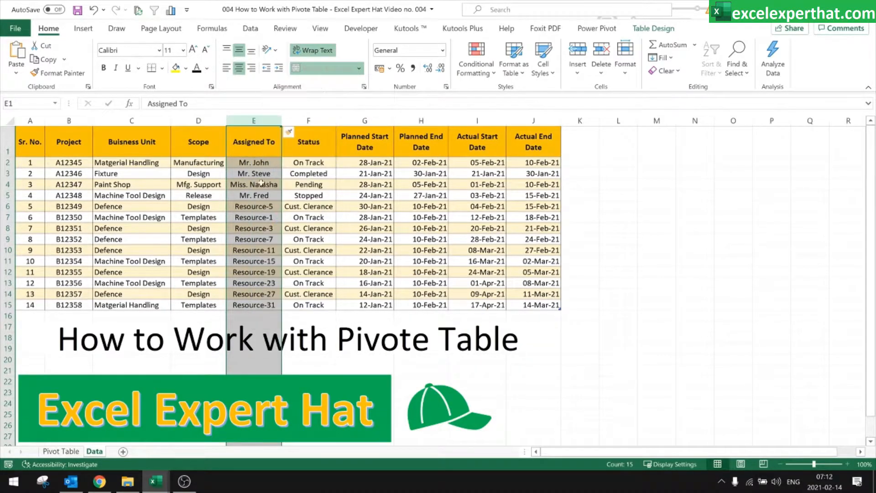
{"action": "type", "text": "CO"}
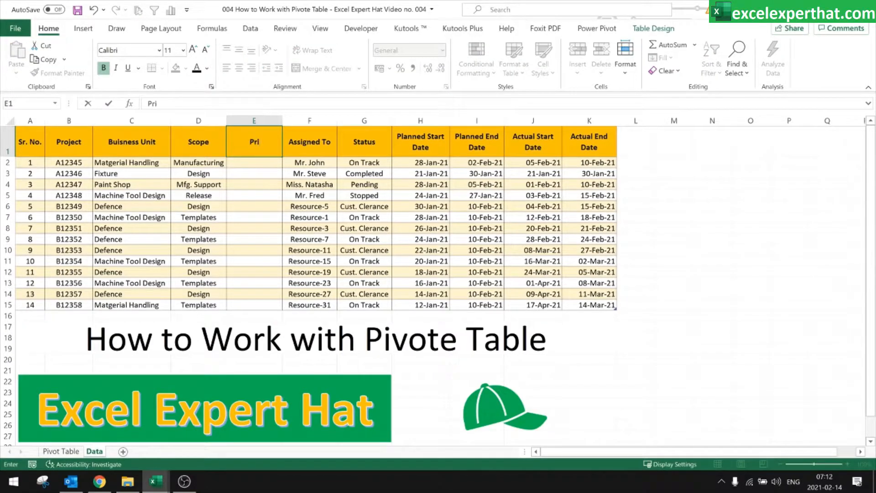
{"action": "type", "text": "Price"}
{"action": "key", "text": "Return"}
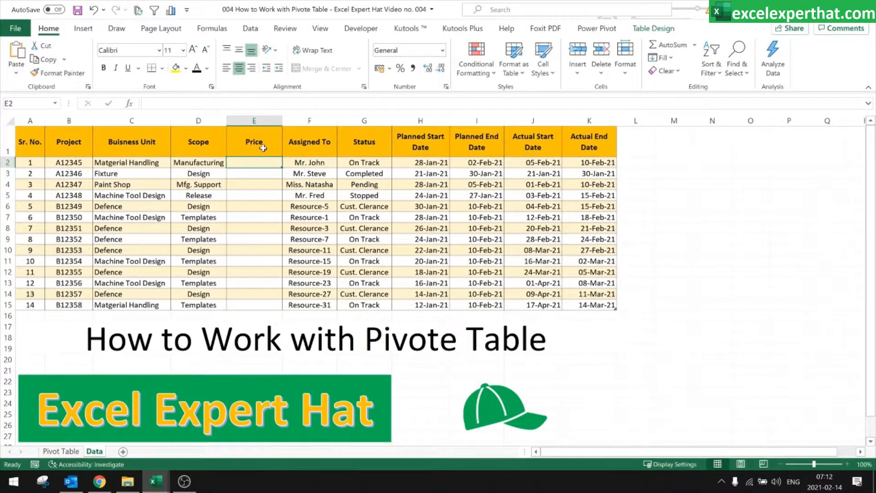
{"action": "type", "text": "10"}
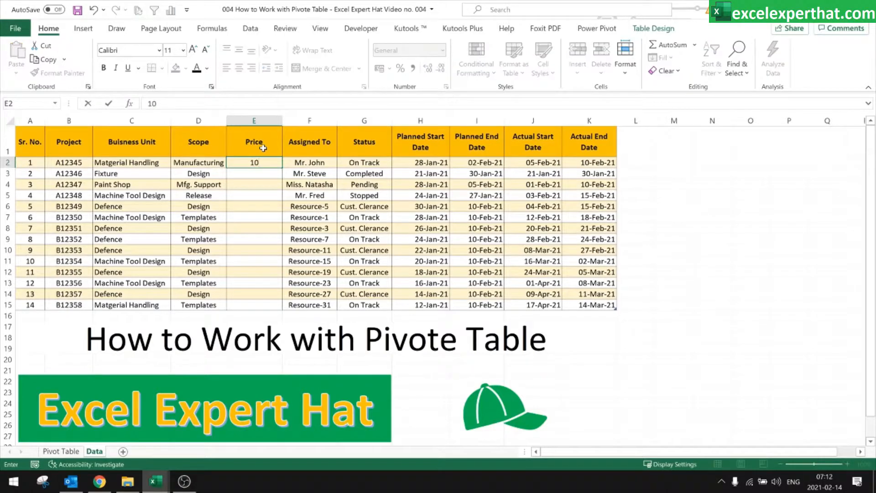
{"action": "type", "text": "00000"}
{"action": "key", "text": "Return"}
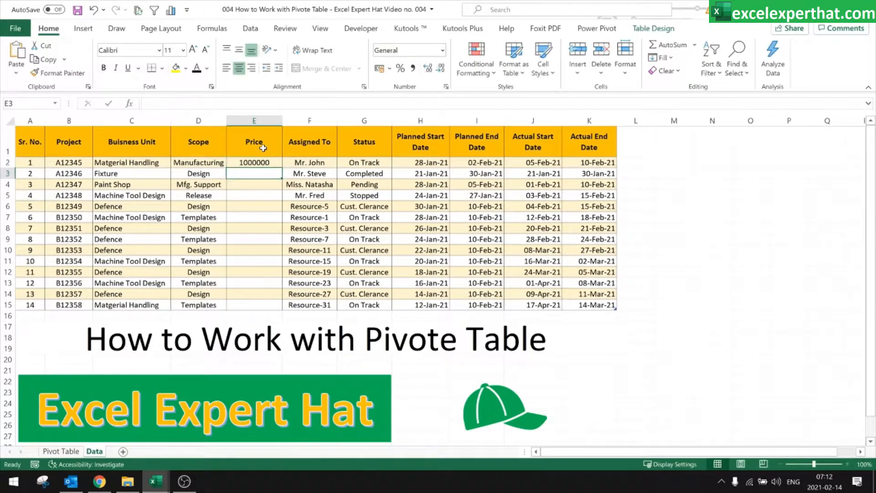
Step: Format the Price column as rupee accounting currency and fit its width to the contents
{"action": "left_click", "coordinate": [260, 121]}
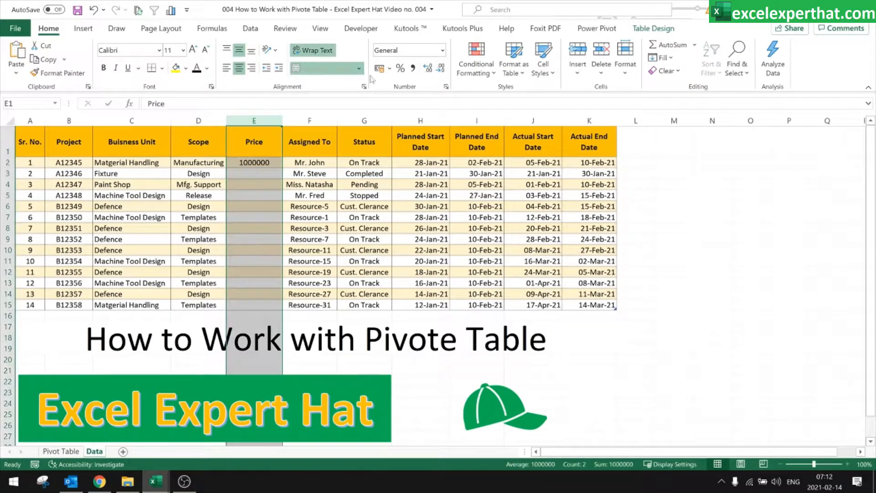
{"action": "left_click", "coordinate": [390, 68]}
{"action": "left_click", "coordinate": [403, 85]}
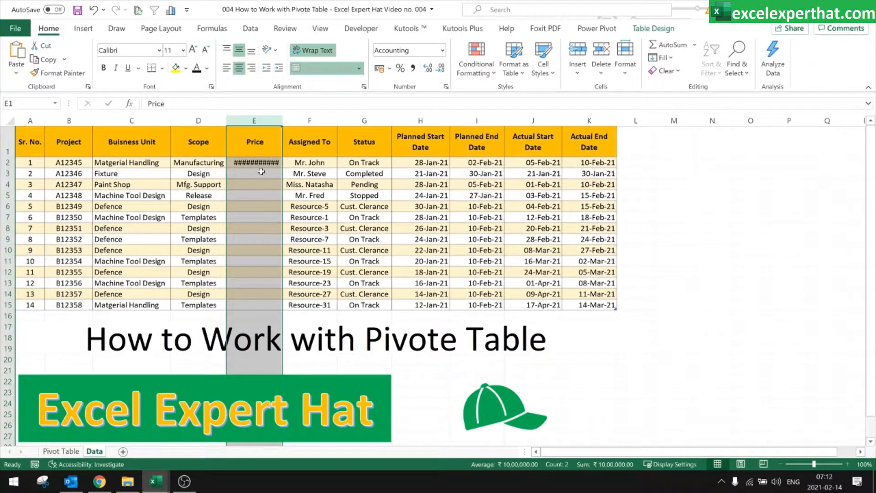
{"action": "double_click", "coordinate": [282, 120]}
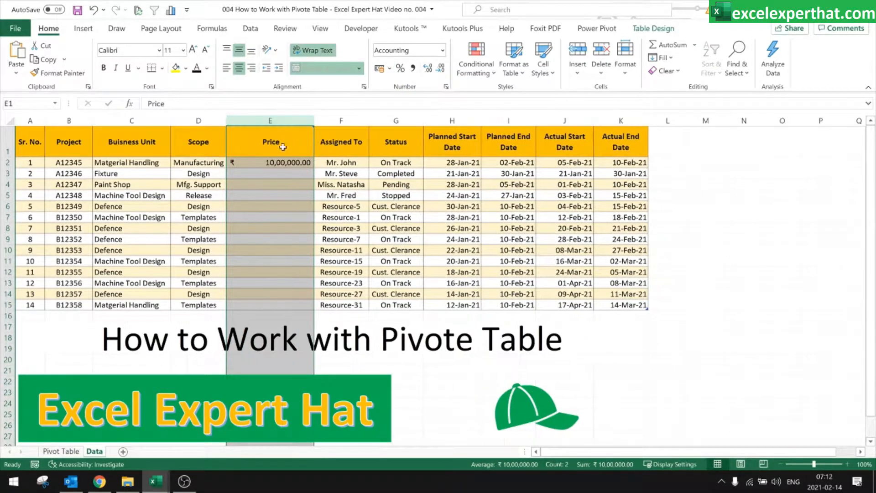
Step: Enter 2000000 as the second price and extend the price series in steps of 1000000 down to row 15
{"action": "left_click", "coordinate": [274, 173]}
{"action": "type", "text": "20,0"}
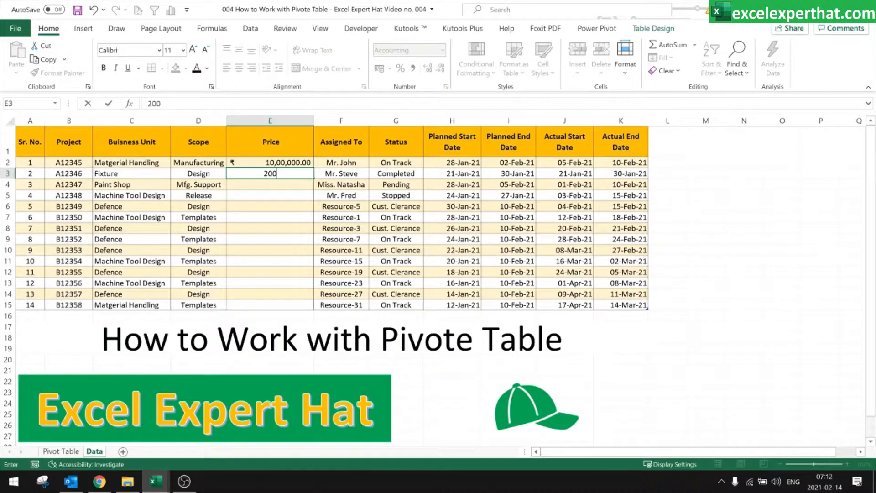
{"action": "type", "text": "0,000"}
{"action": "key", "text": "Return"}
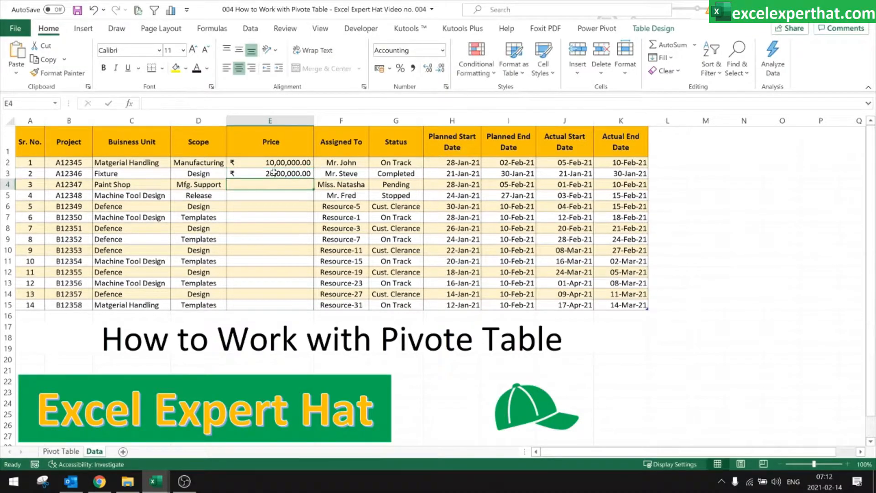
{"action": "left_click_drag", "start_coordinate": [274, 162], "coordinate": [314, 309]}
{"action": "left_click", "coordinate": [284, 235]}
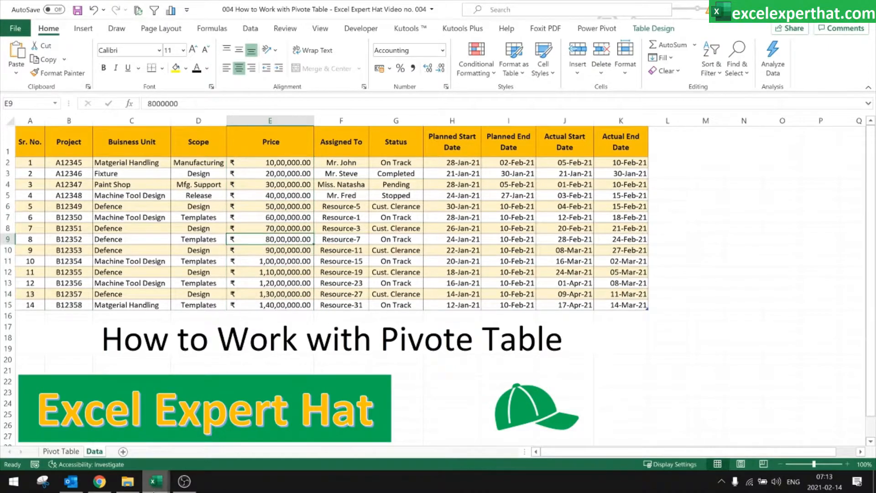
Step: Refresh the pivot table on the Pivot Table sheet to load the Price field from the source data
{"action": "left_click", "coordinate": [60, 451]}
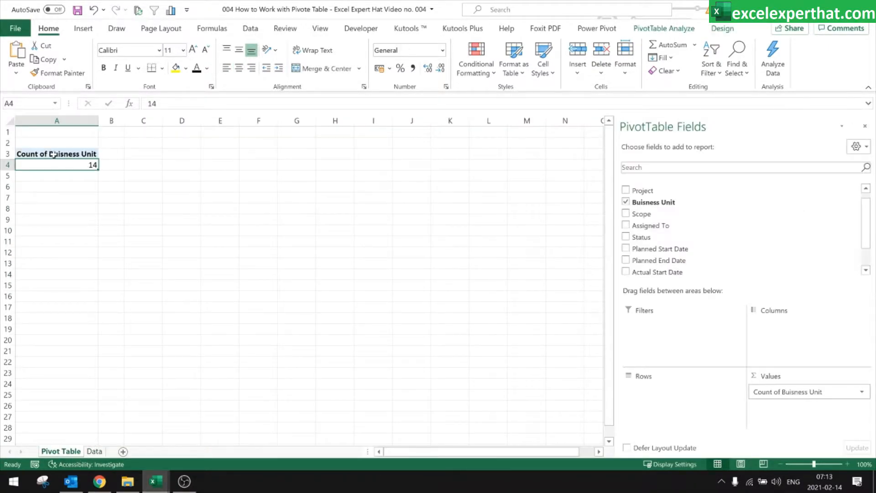
{"action": "right_click", "coordinate": [26, 155]}
{"action": "key", "text": "Escape"}
{"action": "left_click", "coordinate": [181, 219]}
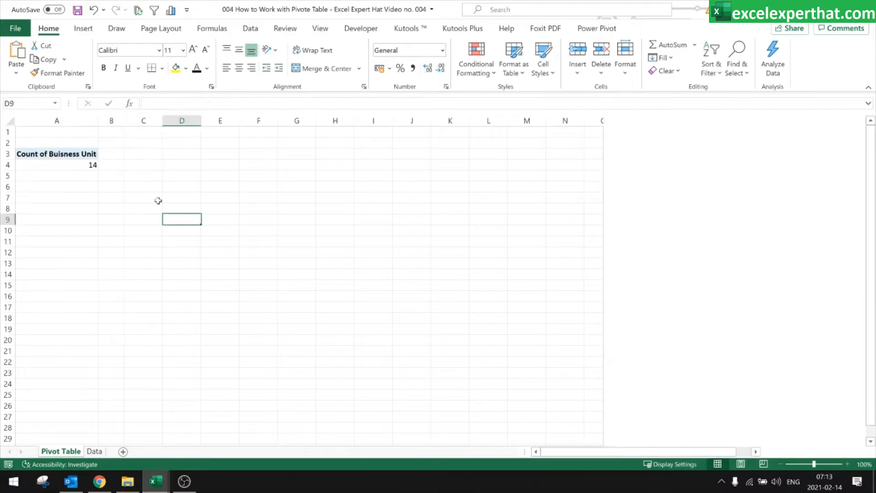
{"action": "left_click", "coordinate": [95, 450]}
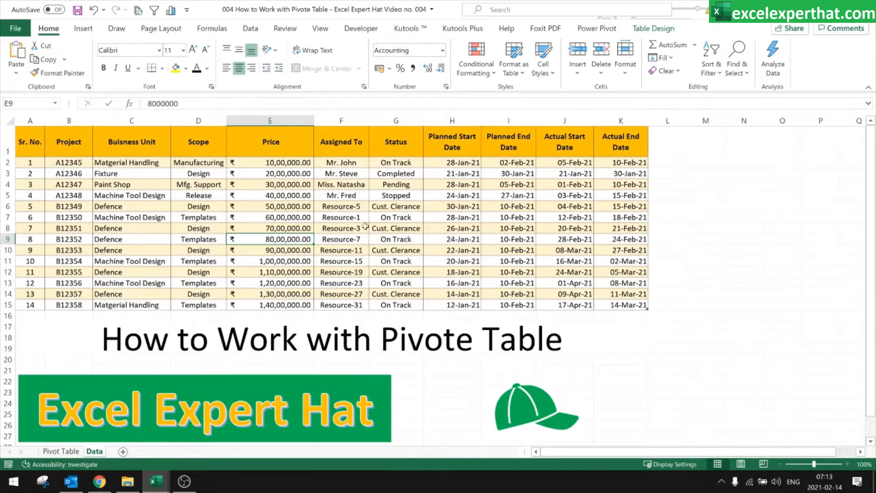
{"action": "left_click", "coordinate": [60, 451]}
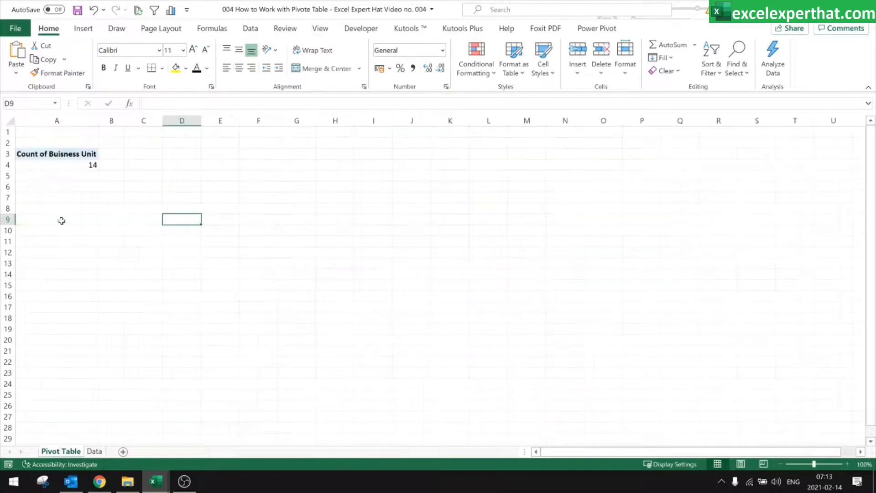
{"action": "right_click", "coordinate": [65, 154]}
{"action": "left_click", "coordinate": [98, 214]}
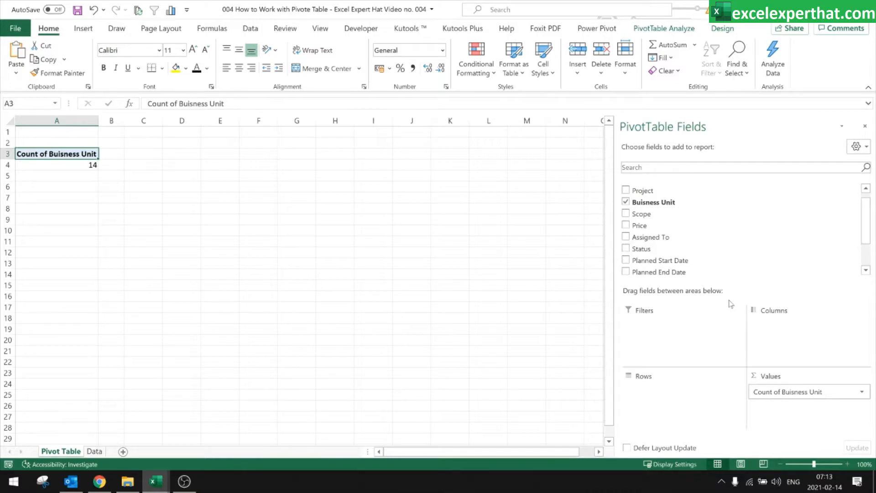
Step: Remove the Buisness Unit count and build the pivot table's rows from Buisness Unit, Scope and Assigned To
{"action": "left_click_drag", "start_coordinate": [780, 391], "coordinate": [705, 221]}
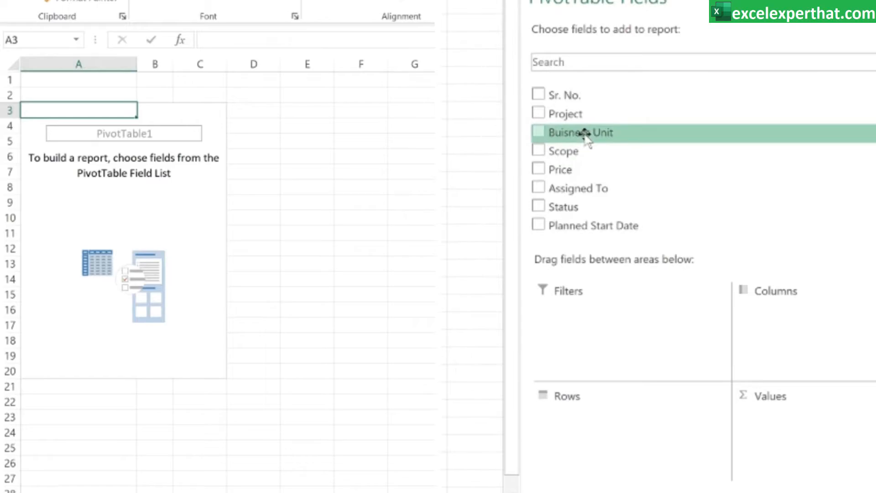
{"action": "left_click_drag", "start_coordinate": [657, 210], "coordinate": [676, 353]}
{"action": "left_click_drag", "start_coordinate": [616, 358], "coordinate": [617, 421]}
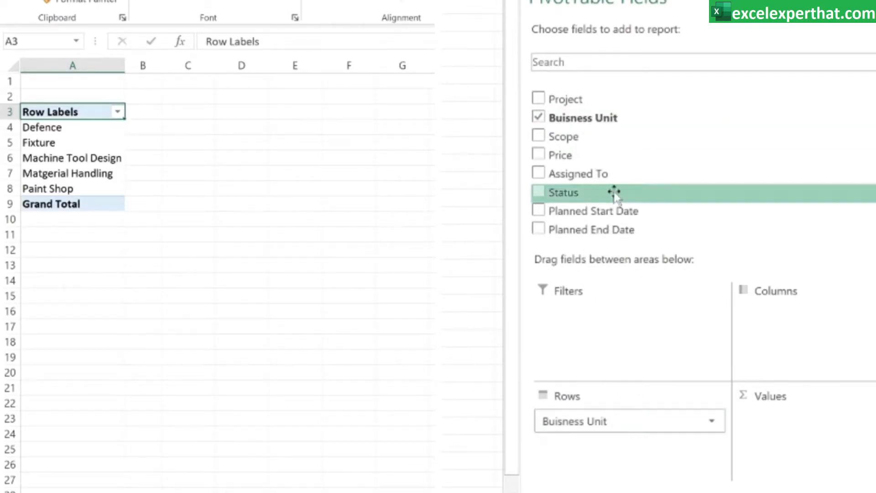
{"action": "left_click_drag", "start_coordinate": [609, 138], "coordinate": [664, 449]}
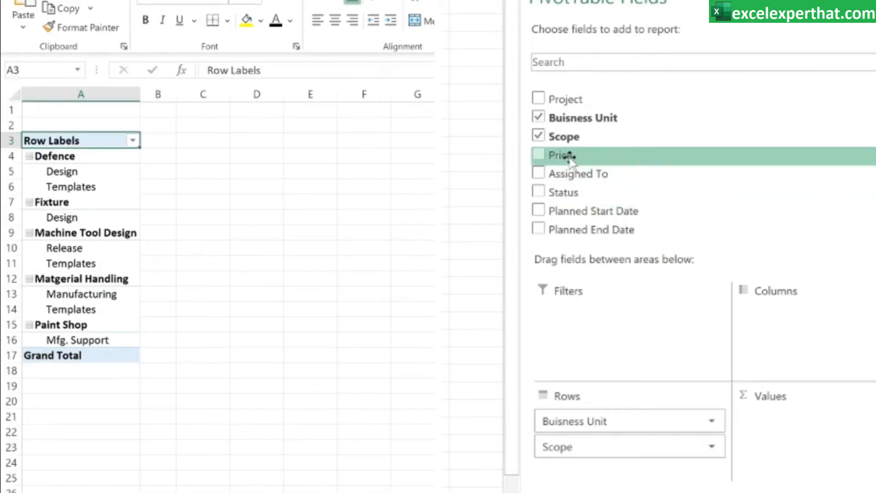
{"action": "left_click_drag", "start_coordinate": [567, 174], "coordinate": [645, 466]}
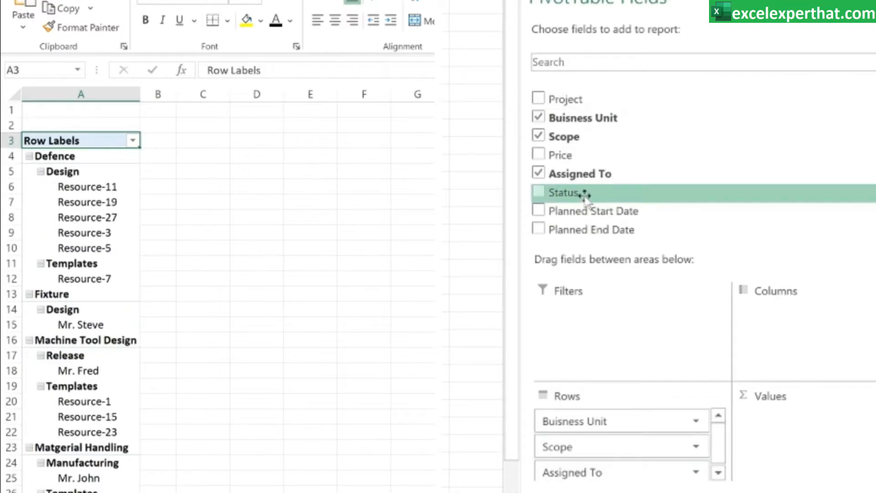
{"action": "left_click", "coordinate": [718, 474]}
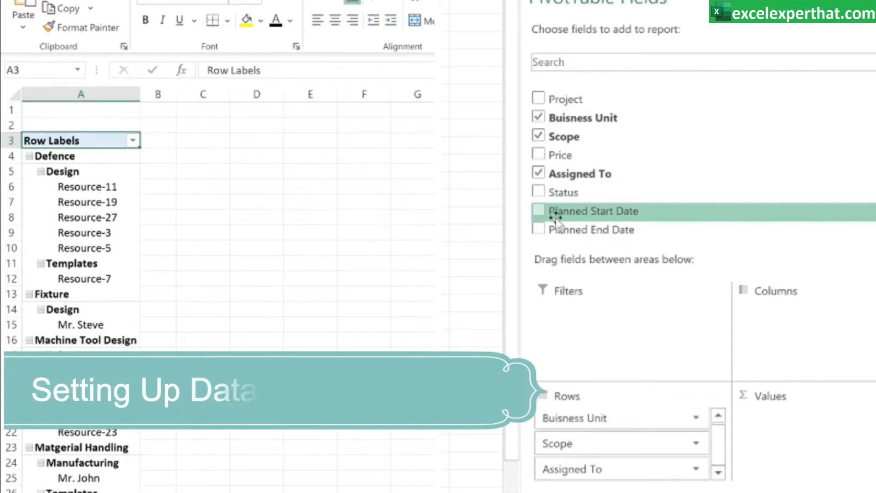
Step: Add Planned Start Date, Planned End Date, Actual Start Date and Actual End Date to the pivot table's rows
{"action": "left_click", "coordinate": [538, 211]}
{"action": "scroll", "coordinate": [539, 210], "scroll_direction": "down", "scroll_amount": 2}
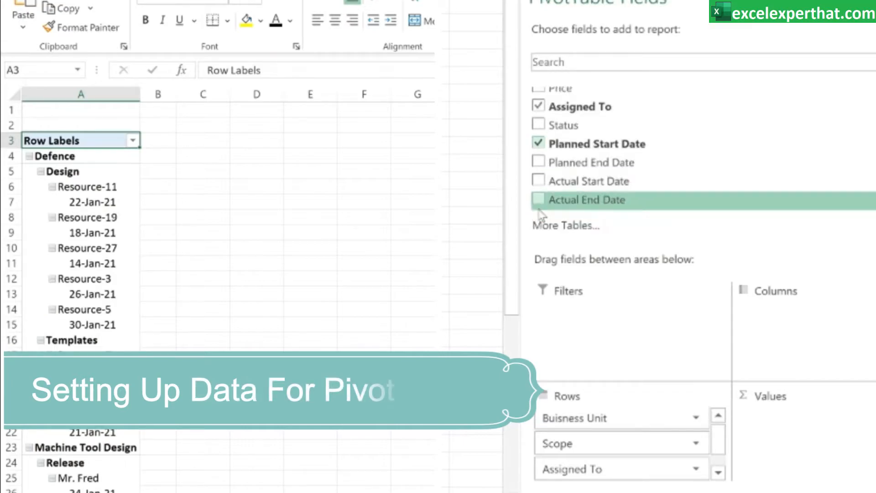
{"action": "left_click", "coordinate": [539, 163]}
{"action": "left_click", "coordinate": [540, 181]}
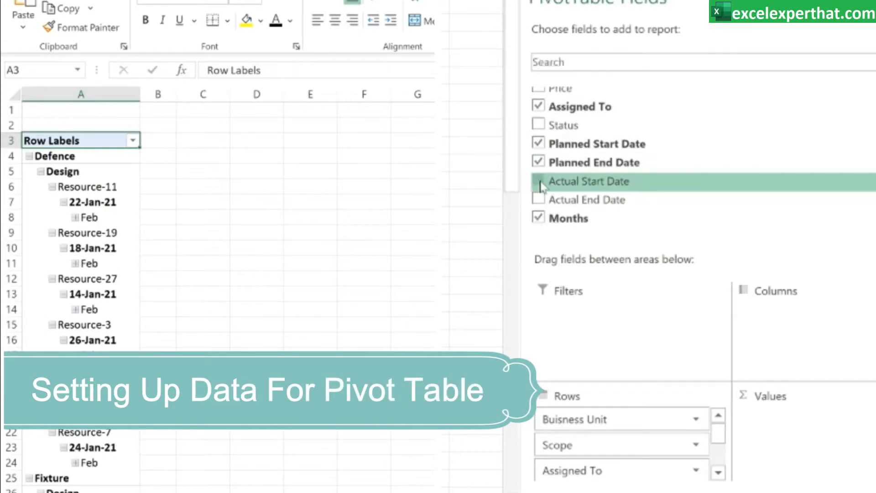
{"action": "left_click", "coordinate": [539, 200]}
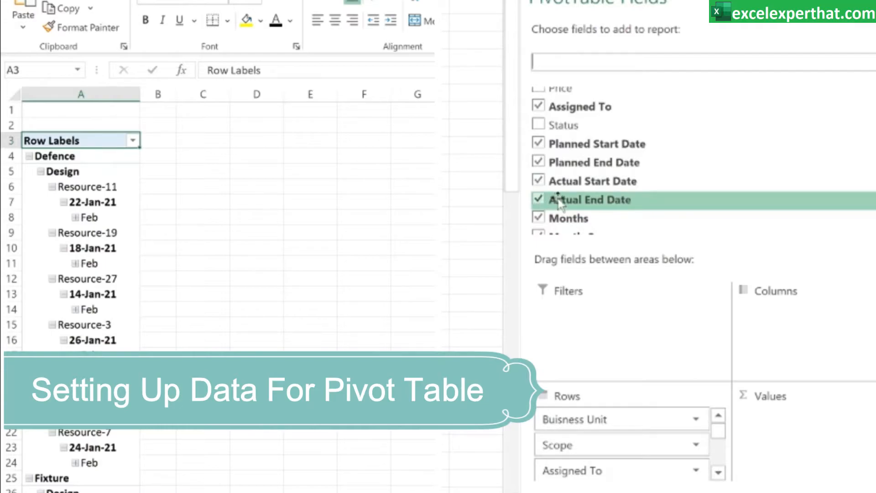
Step: Remove the Months, Months2 and Months3 fields from the pivot table and add the Status and Price fields
{"action": "scroll", "coordinate": [561, 200], "scroll_direction": "down", "scroll_amount": 1}
{"action": "left_click", "coordinate": [563, 162]}
{"action": "left_click", "coordinate": [570, 181]}
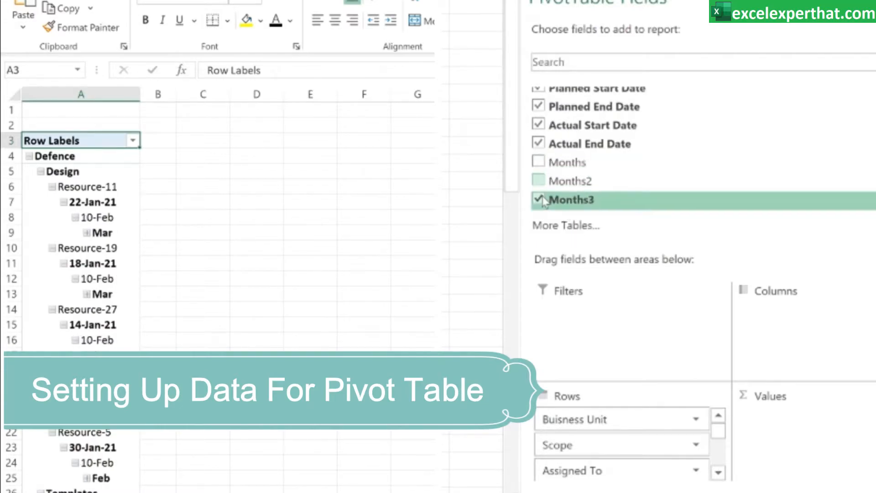
{"action": "left_click", "coordinate": [580, 199]}
{"action": "scroll", "coordinate": [634, 190], "scroll_direction": "up", "scroll_amount": 3}
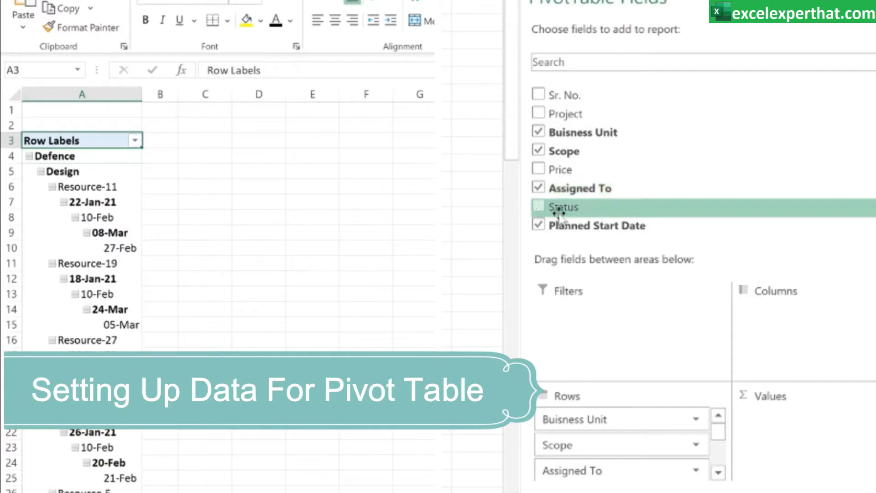
{"action": "left_click", "coordinate": [539, 209]}
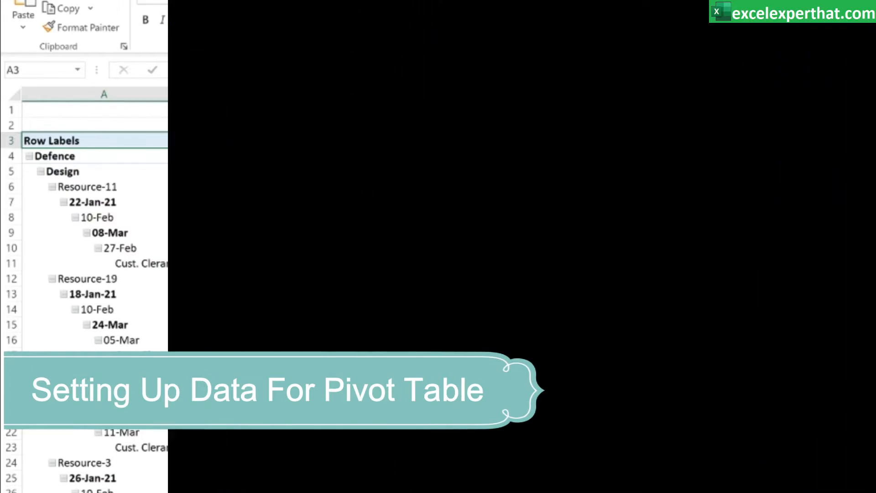
Step: Show the pivot table in tabular form and widen column D to fit the Planned Start Date values
{"action": "left_click", "coordinate": [71, 151]}
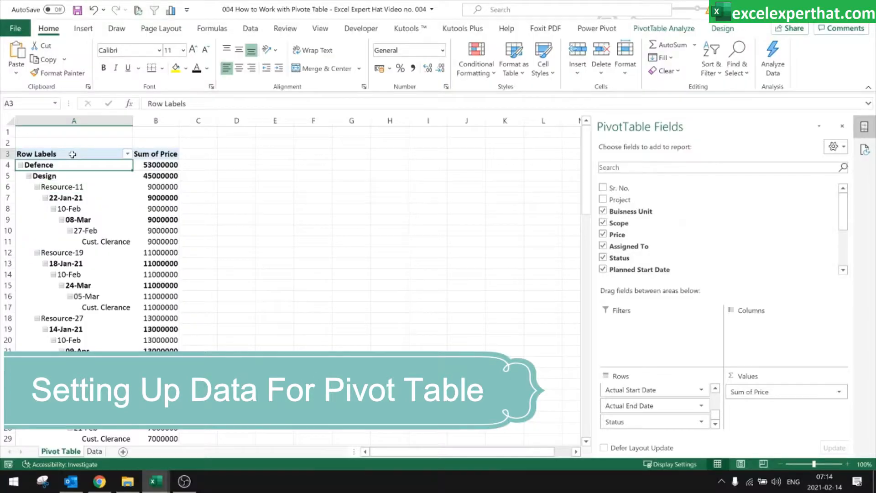
{"action": "left_click", "coordinate": [722, 29]}
{"action": "left_click", "coordinate": [112, 70]}
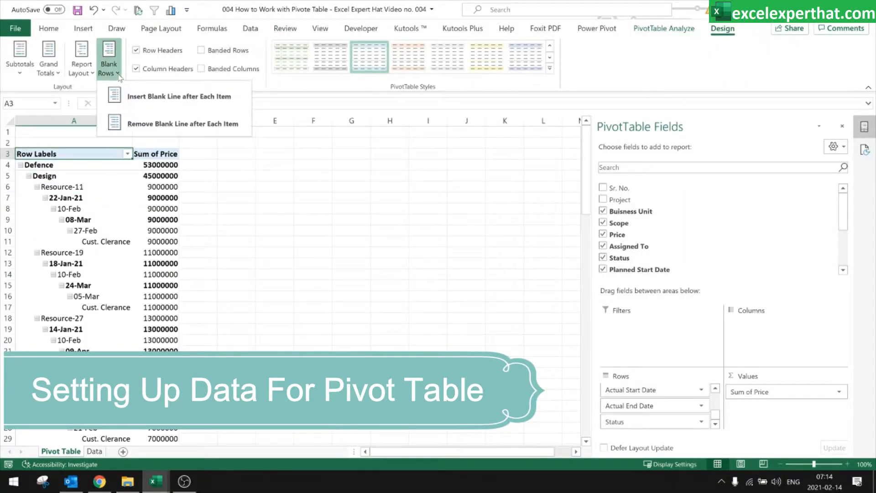
{"action": "left_click", "coordinate": [87, 73]}
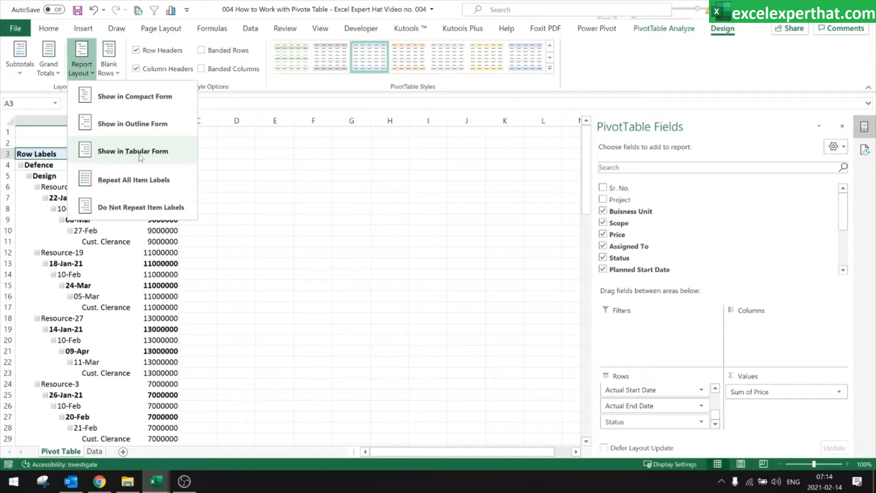
{"action": "left_click", "coordinate": [137, 152]}
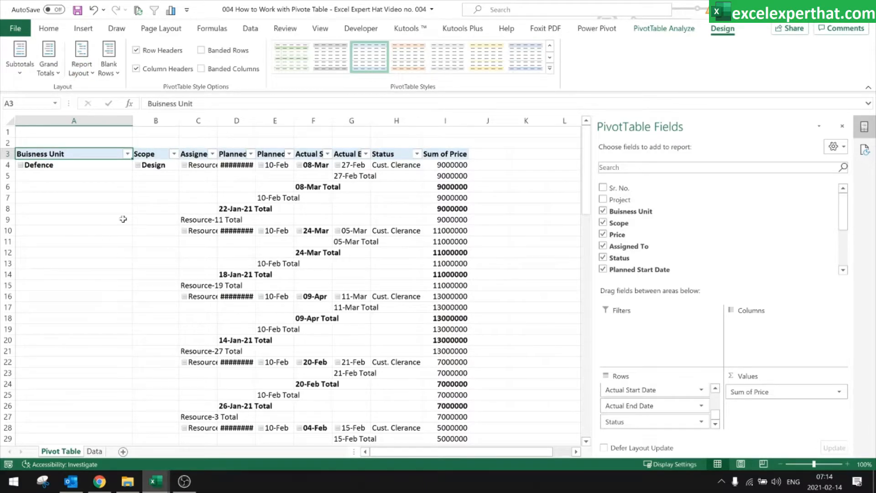
{"action": "left_click", "coordinate": [81, 59]}
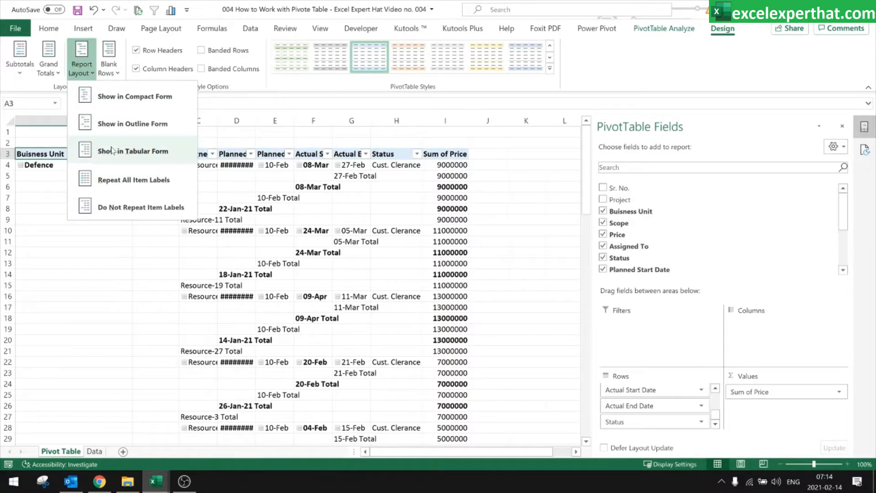
{"action": "left_click", "coordinate": [149, 156]}
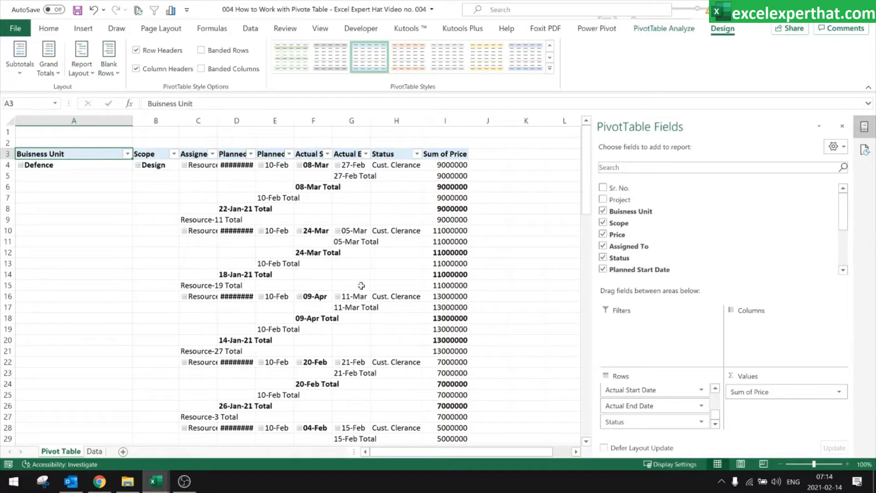
{"action": "double_click", "coordinate": [255, 120]}
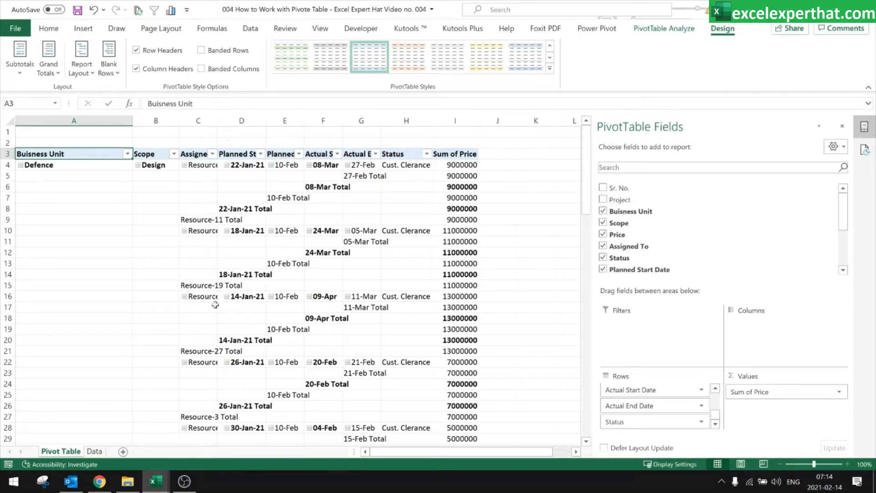
Step: Set the subtotals of the Buisness Unit row field to None in its field settings
{"action": "scroll", "coordinate": [675, 401], "scroll_direction": "up", "scroll_amount": 3}
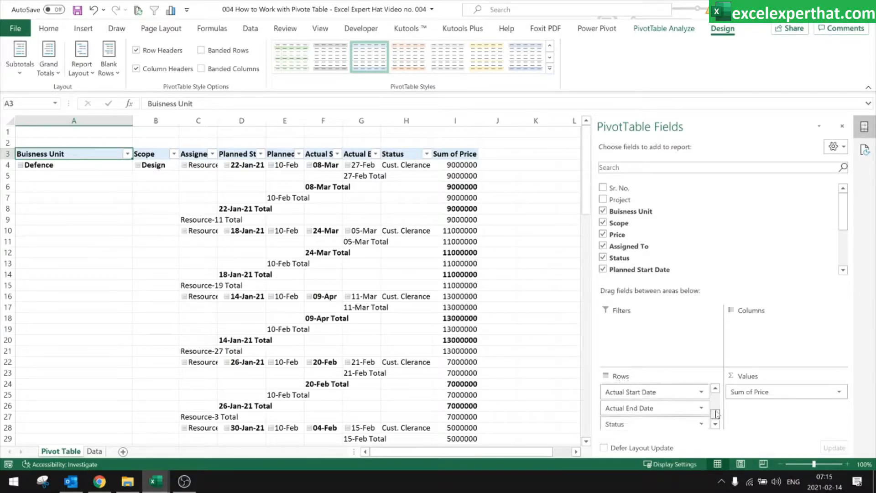
{"action": "left_click", "coordinate": [667, 390]}
{"action": "left_click", "coordinate": [637, 374]}
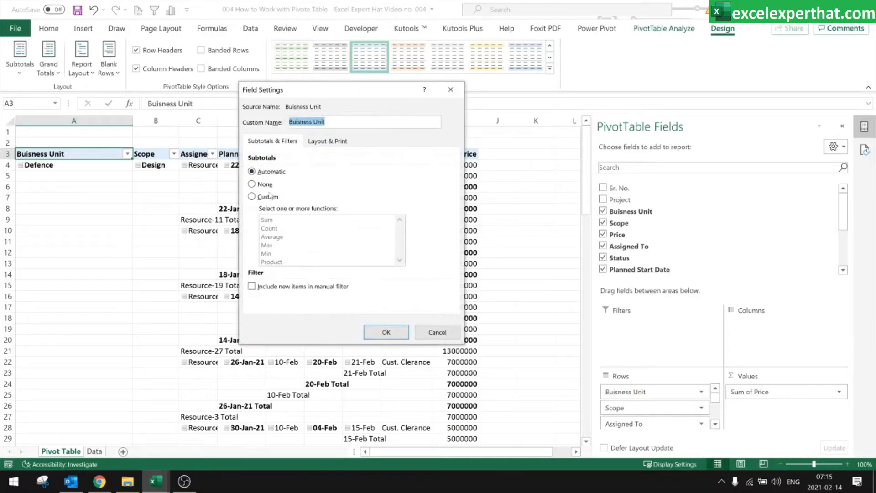
{"action": "left_click", "coordinate": [262, 184]}
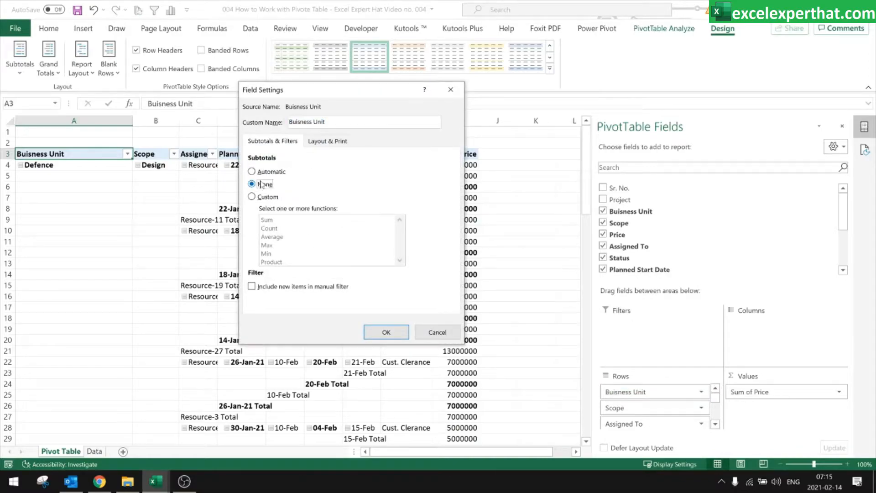
{"action": "left_click", "coordinate": [388, 330]}
Step: Set the subtotals to None for the Scope and Assigned To row fields
{"action": "left_click", "coordinate": [664, 409]}
{"action": "left_click", "coordinate": [675, 394]}
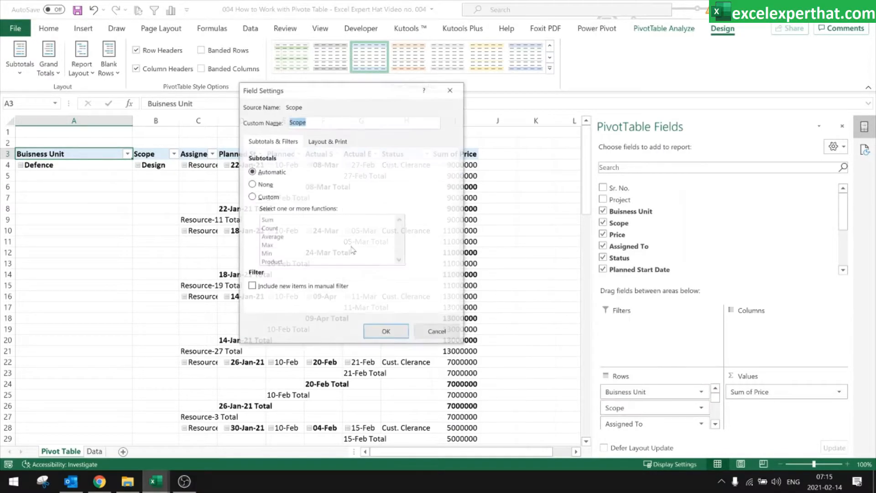
{"action": "left_click", "coordinate": [252, 184]}
{"action": "left_click", "coordinate": [386, 331]}
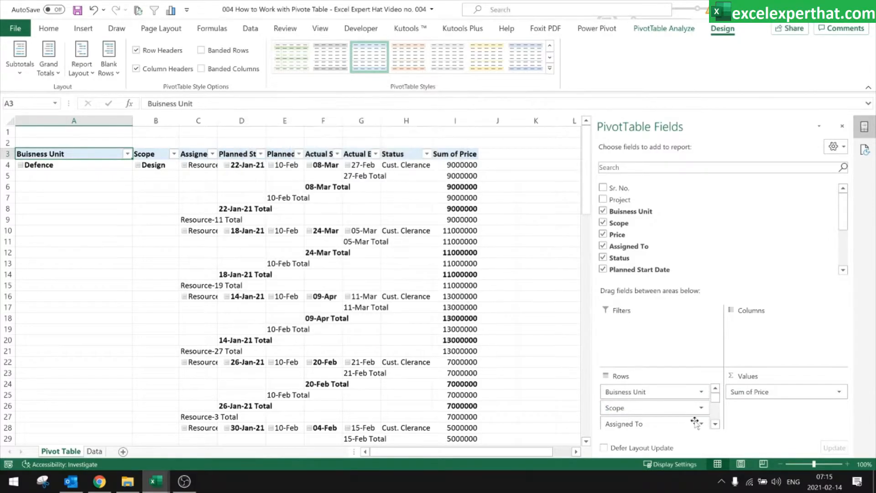
{"action": "left_click", "coordinate": [671, 424]}
{"action": "left_click", "coordinate": [611, 396]}
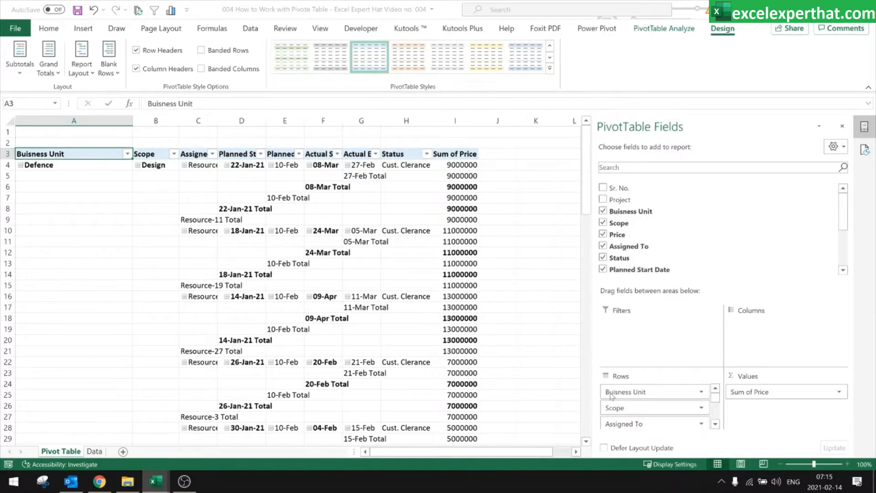
{"action": "left_click", "coordinate": [252, 184]}
{"action": "left_click", "coordinate": [386, 331]}
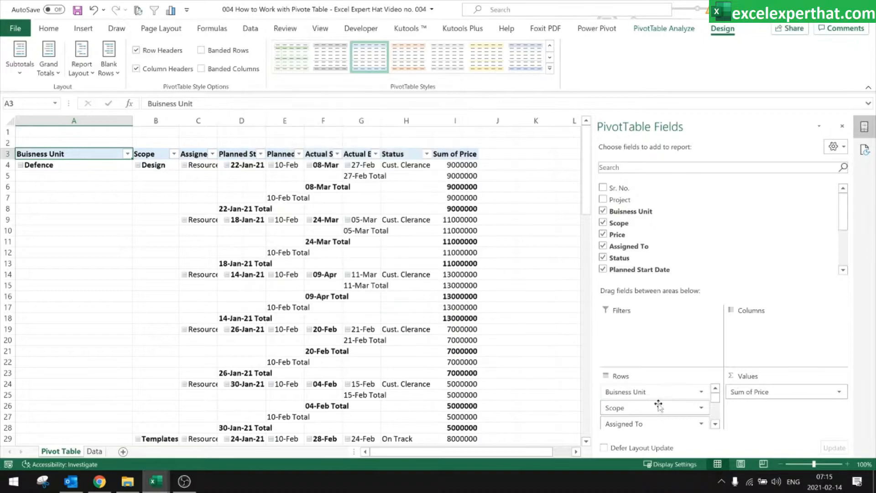
{"action": "left_click", "coordinate": [691, 414]}
{"action": "left_click", "coordinate": [614, 397]}
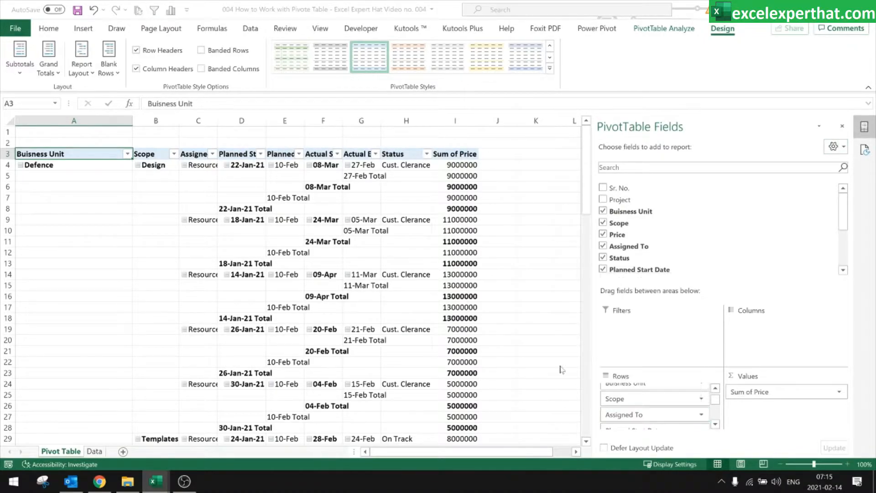
{"action": "left_click", "coordinate": [375, 328]}
Step: Set the subtotals of the Planned Start Date row field to None
{"action": "left_click", "coordinate": [715, 424]}
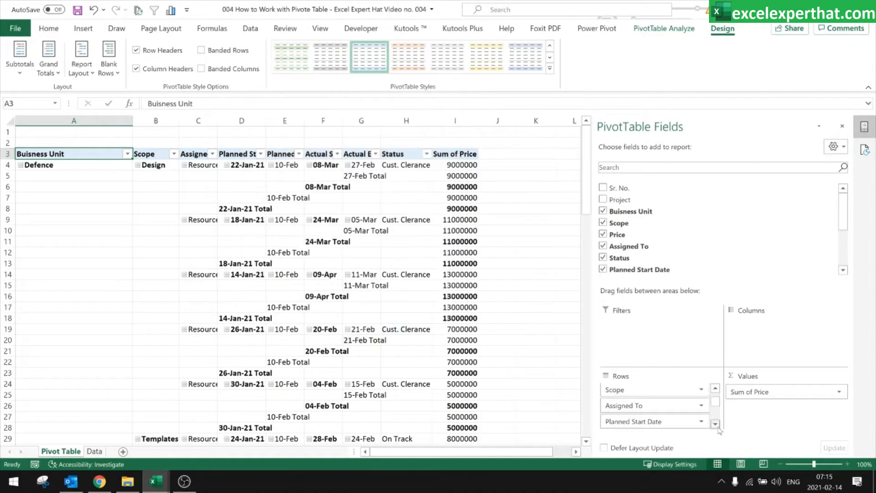
{"action": "left_click", "coordinate": [670, 420]}
{"action": "left_click", "coordinate": [643, 406]}
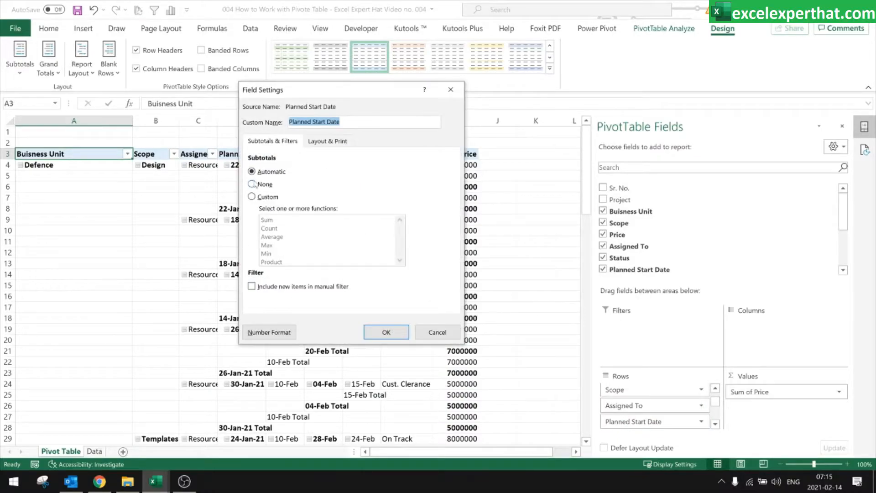
{"action": "left_click", "coordinate": [252, 184]}
{"action": "key", "text": "Return"}
Step: Set the subtotals of the Planned End Date row field to None
{"action": "left_click", "coordinate": [715, 424]}
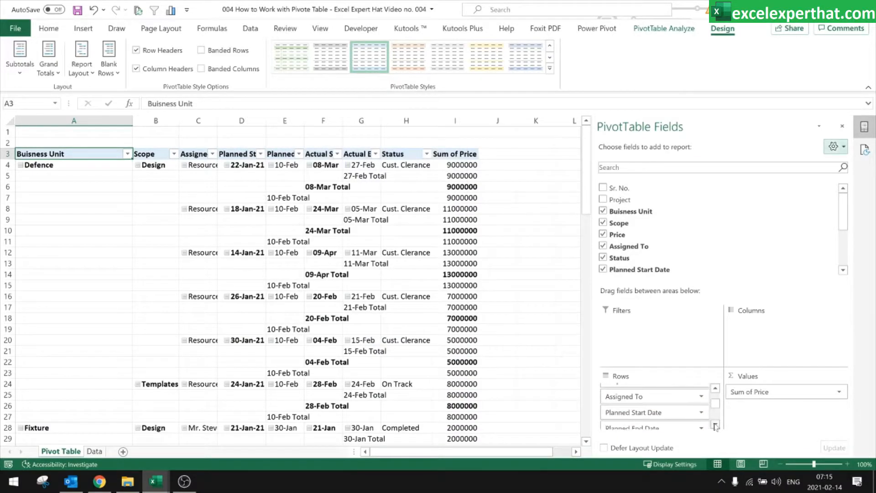
{"action": "left_click", "coordinate": [673, 424]}
{"action": "left_click", "coordinate": [659, 413]}
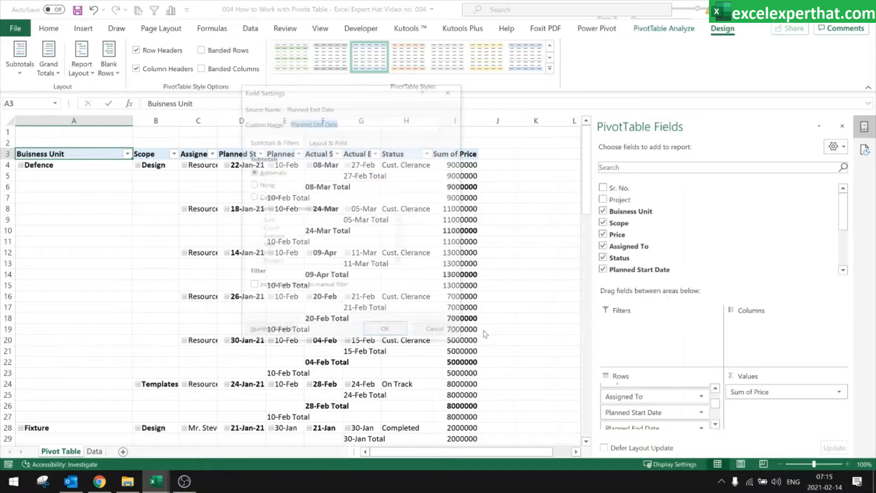
{"action": "left_click", "coordinate": [252, 184]}
{"action": "key", "text": "Return"}
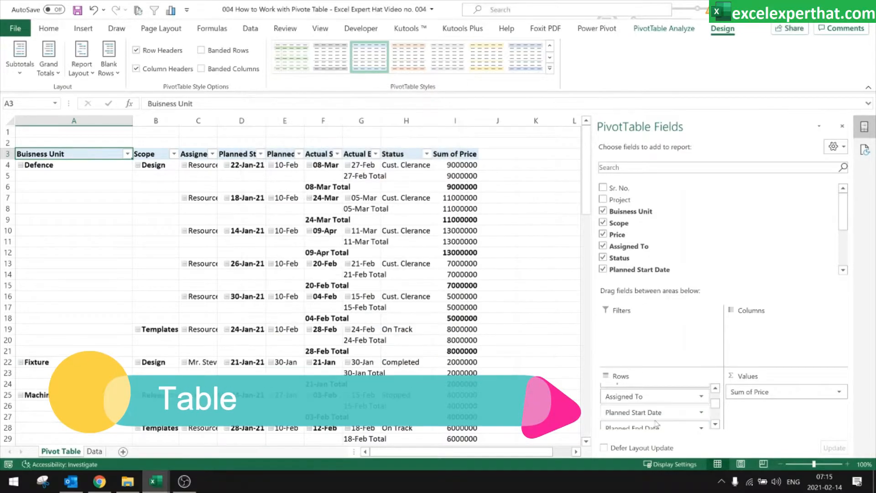
{"action": "left_click", "coordinate": [715, 423]}
{"action": "left_click", "coordinate": [676, 419]}
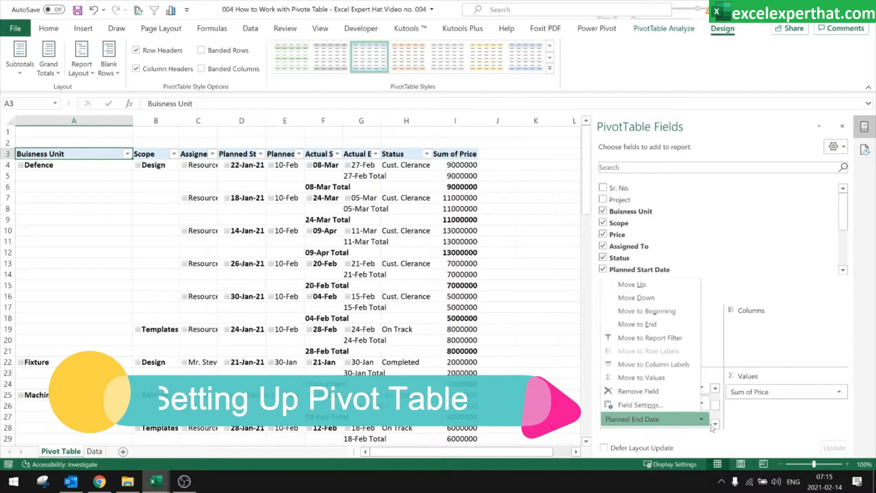
{"action": "left_click", "coordinate": [617, 404]}
{"action": "left_click", "coordinate": [437, 333]}
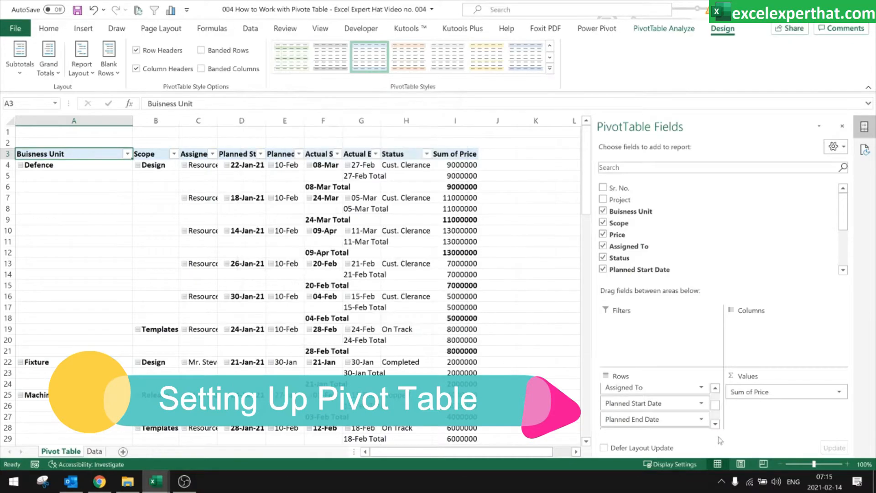
Step: Set the subtotals of the Actual Start Date row field to None
{"action": "left_click", "coordinate": [715, 424]}
{"action": "left_click", "coordinate": [715, 423]}
{"action": "left_click", "coordinate": [661, 408]}
{"action": "left_click", "coordinate": [638, 391]}
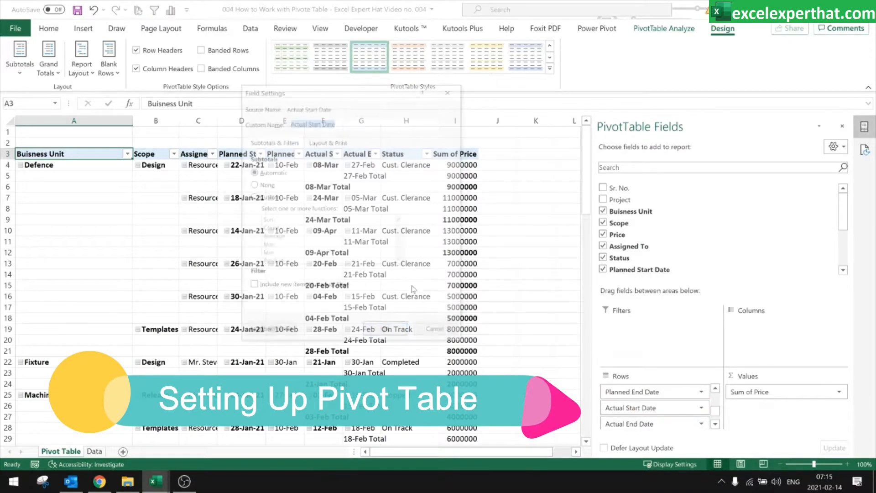
{"action": "left_click", "coordinate": [260, 184]}
{"action": "left_click", "coordinate": [386, 332]}
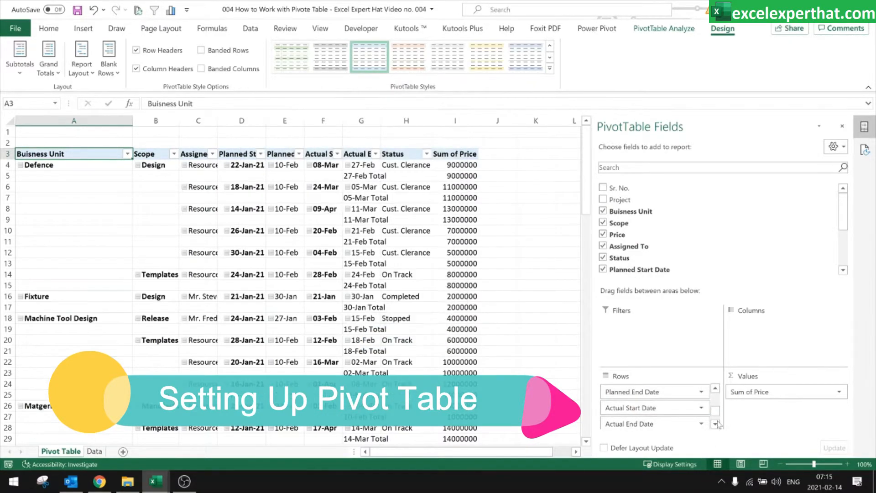
Step: Set the subtotals of the Actual End Date row field to None
{"action": "left_click", "coordinate": [714, 424]}
{"action": "left_click", "coordinate": [667, 407]}
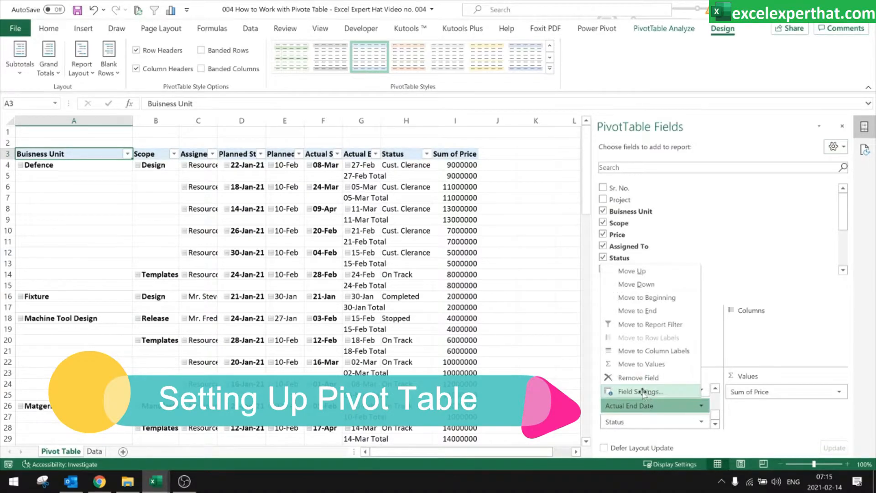
{"action": "left_click", "coordinate": [644, 391]}
{"action": "left_click", "coordinate": [261, 185]}
{"action": "left_click", "coordinate": [386, 333]}
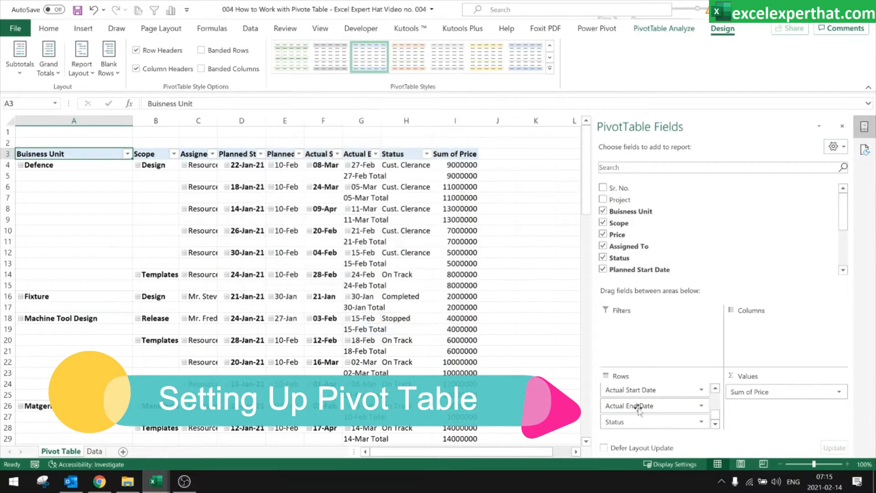
Step: Set the Status field's subtotals to None and give columns A to I one equal width
{"action": "left_click", "coordinate": [681, 423]}
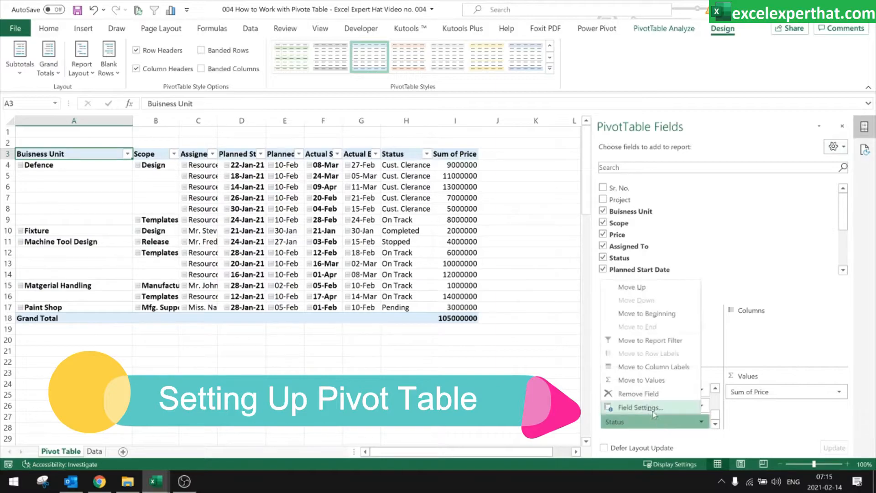
{"action": "left_click", "coordinate": [653, 412]}
{"action": "left_click", "coordinate": [251, 183]}
{"action": "left_click", "coordinate": [386, 332]}
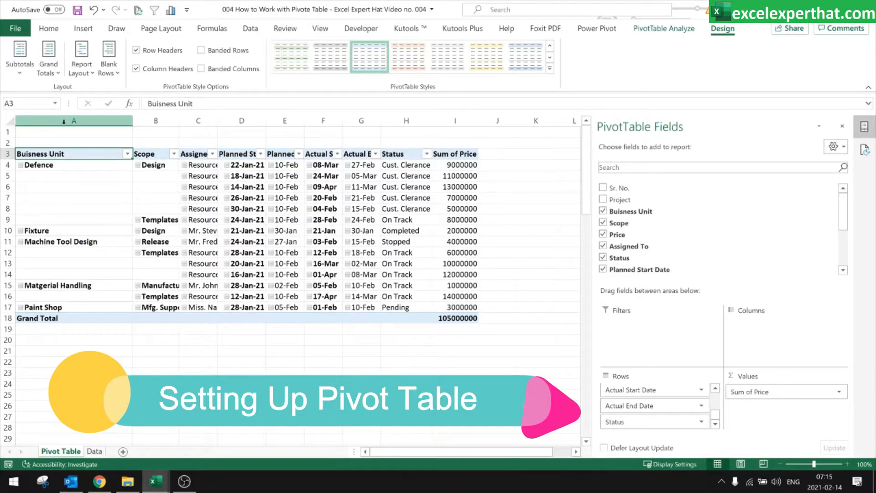
{"action": "left_click_drag", "start_coordinate": [65, 121], "coordinate": [493, 116]}
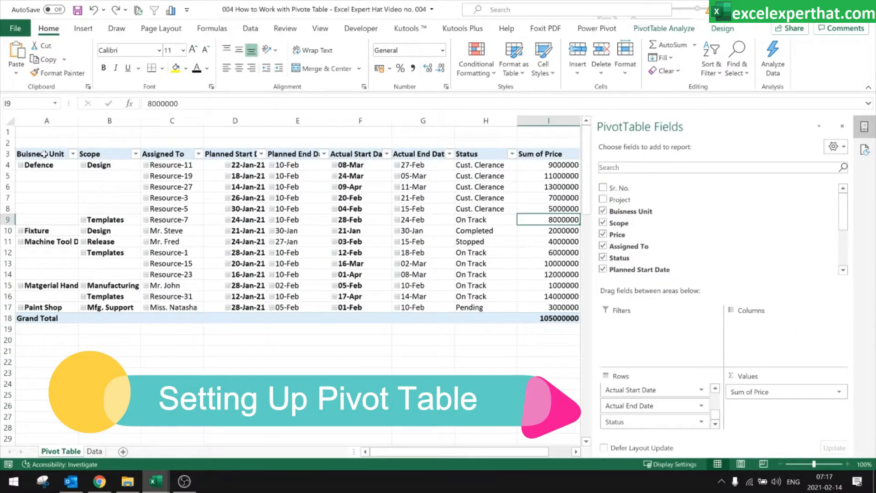
Step: Select the whole pivot table from A3 to I18 and compare it with the source table on the Data sheet
{"action": "left_click_drag", "start_coordinate": [44, 154], "coordinate": [559, 318]}
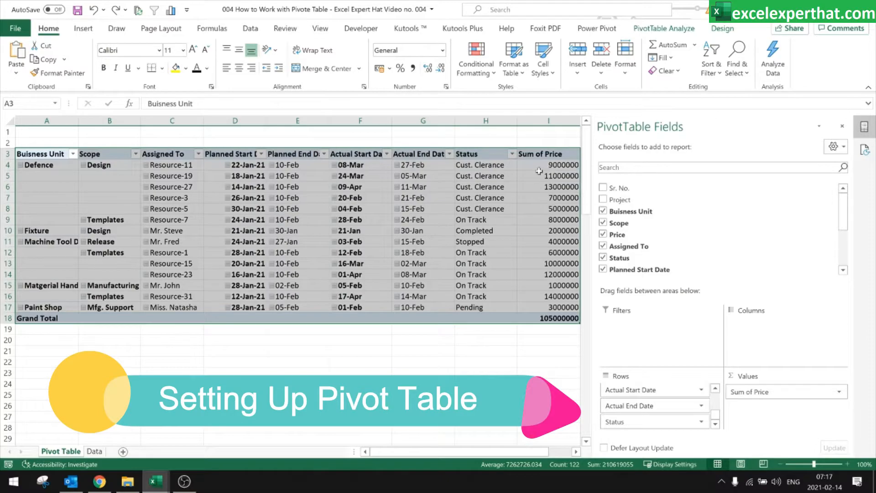
{"action": "left_click", "coordinate": [95, 451]}
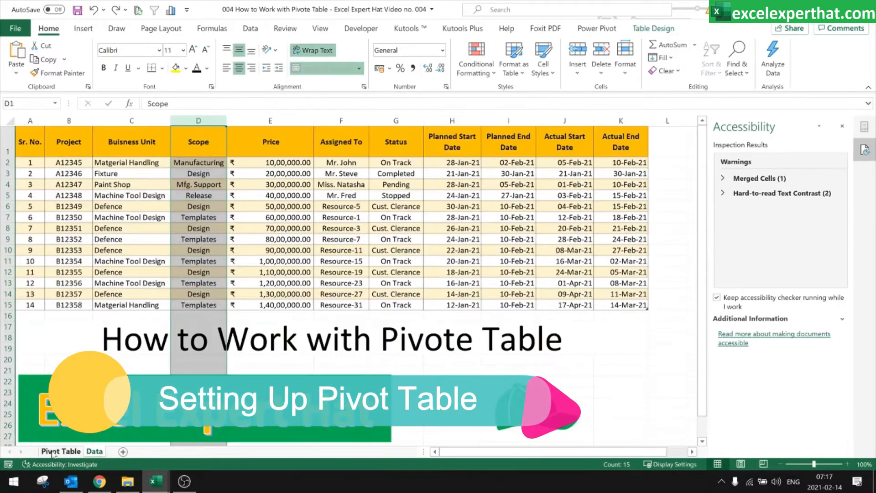
{"action": "left_click", "coordinate": [52, 452]}
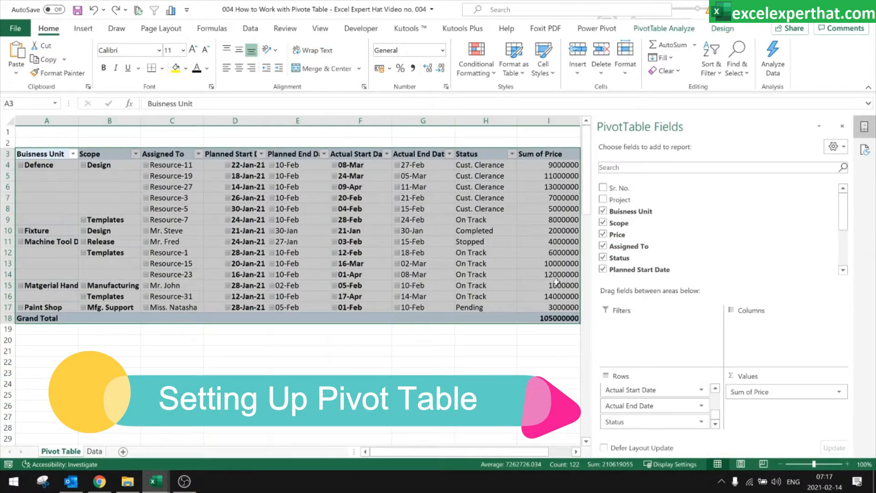
Step: Apply the English (India) accounting format to the Sum of Price column and autofit the column width
{"action": "left_click", "coordinate": [551, 122]}
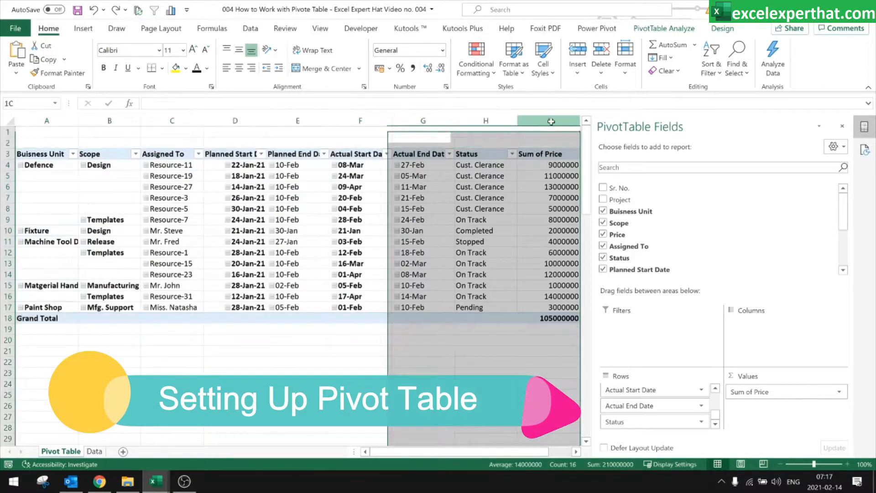
{"action": "left_click", "coordinate": [390, 69]}
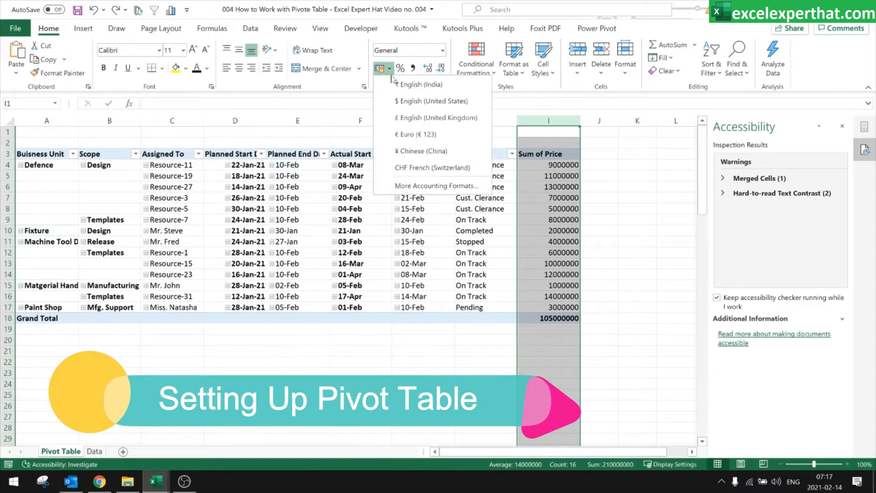
{"action": "left_click", "coordinate": [401, 83]}
{"action": "left_click", "coordinate": [605, 189]}
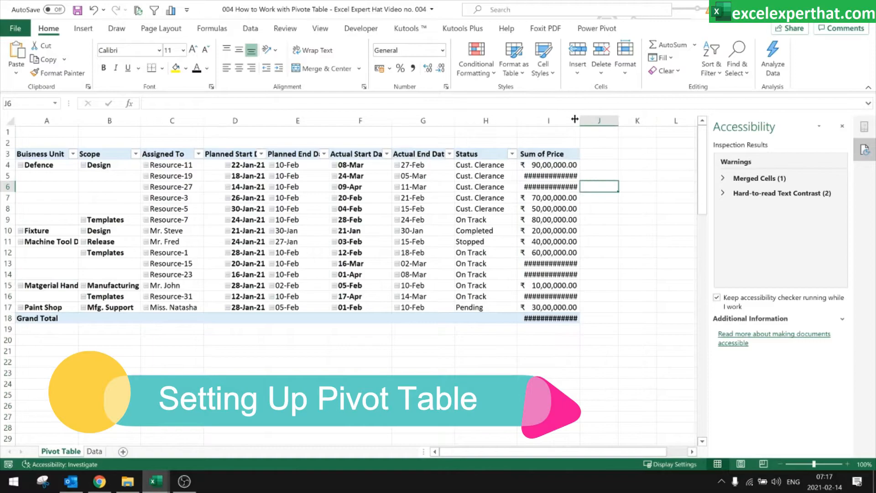
{"action": "double_click", "coordinate": [580, 121]}
{"action": "left_click", "coordinate": [580, 120]}
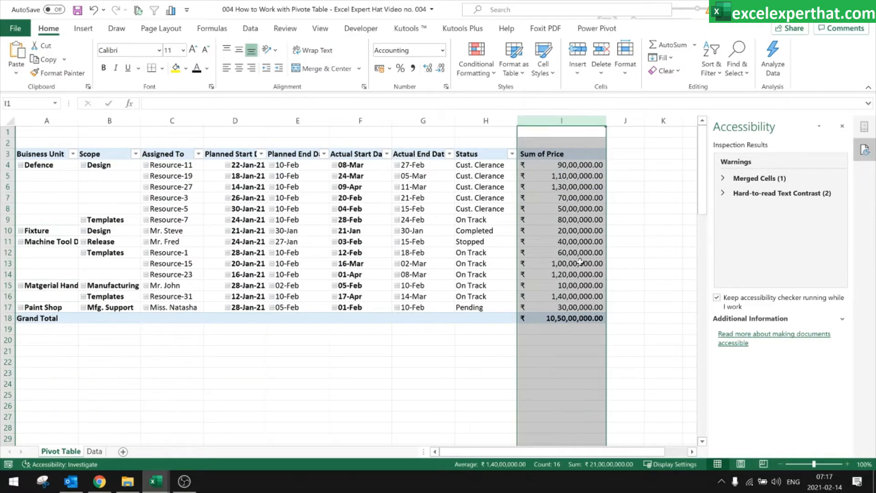
Step: Refresh the pivot table and select a price cell in the Sum of Price column
{"action": "left_click", "coordinate": [429, 361]}
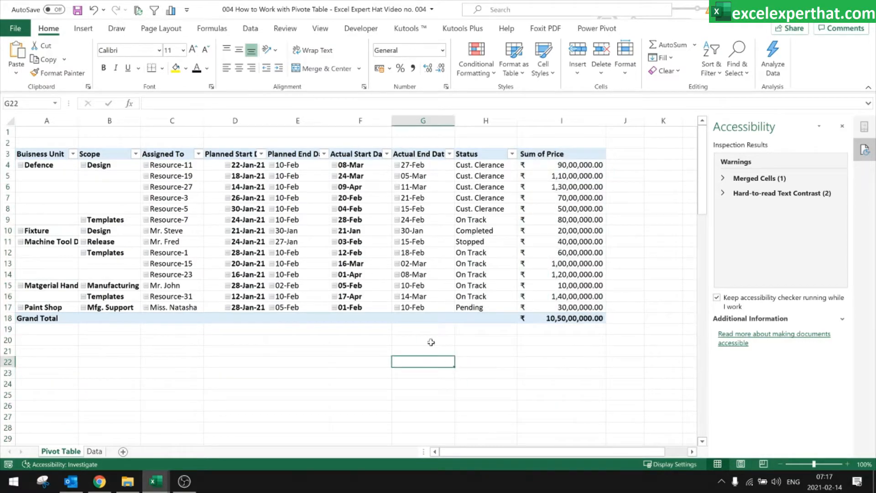
{"action": "left_click", "coordinate": [138, 11]}
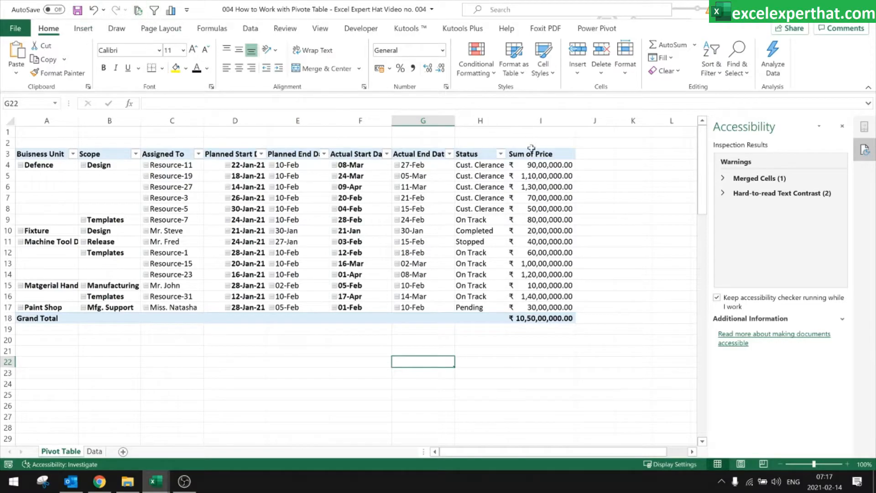
{"action": "left_click", "coordinate": [540, 221]}
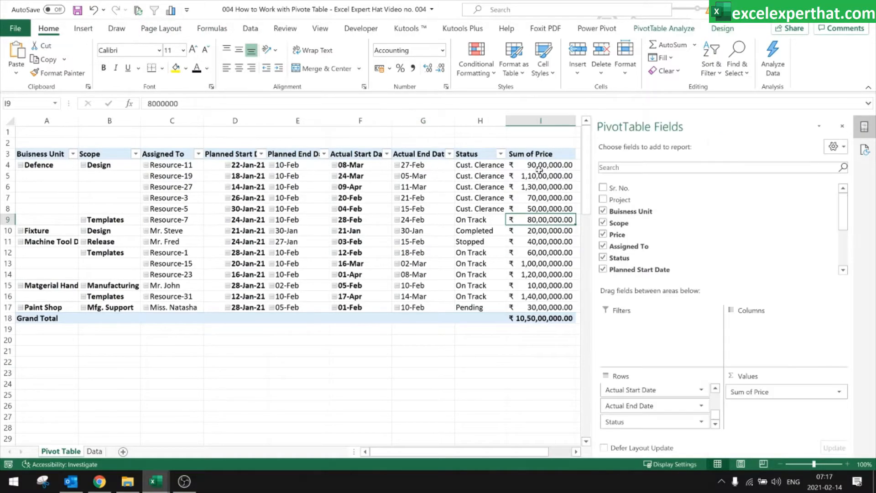
Step: Try the Currency number format with the English (India) symbol for the Sum of Price value field
{"action": "left_click", "coordinate": [782, 391]}
{"action": "left_click", "coordinate": [783, 388]}
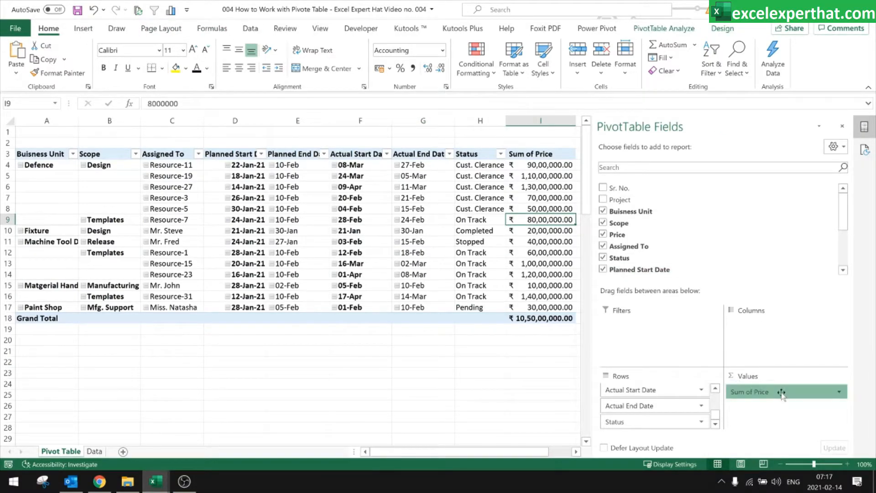
{"action": "left_click", "coordinate": [783, 390]}
{"action": "left_click", "coordinate": [783, 379]}
{"action": "left_click", "coordinate": [283, 303]}
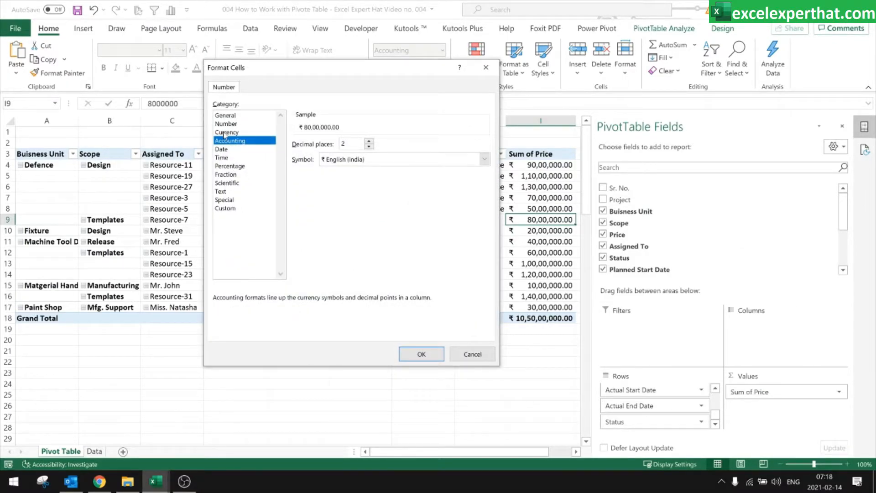
{"action": "left_click", "coordinate": [226, 132]}
{"action": "left_click", "coordinate": [374, 160]}
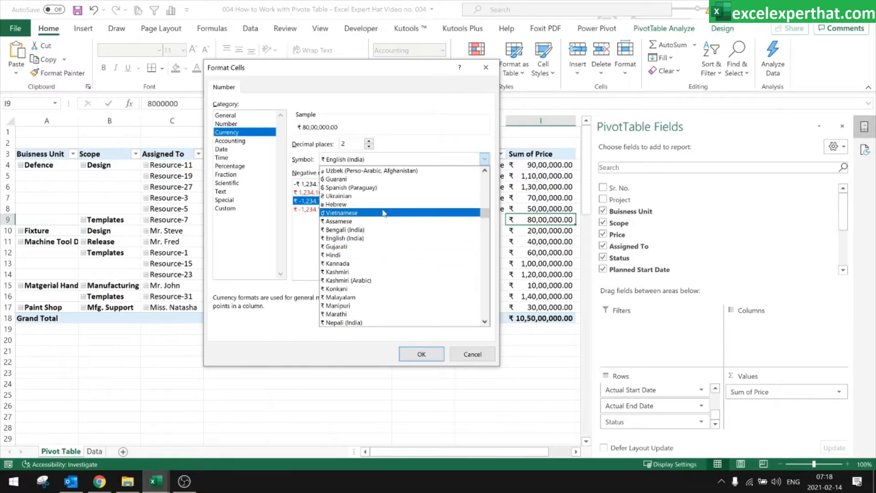
{"action": "left_click", "coordinate": [309, 229]}
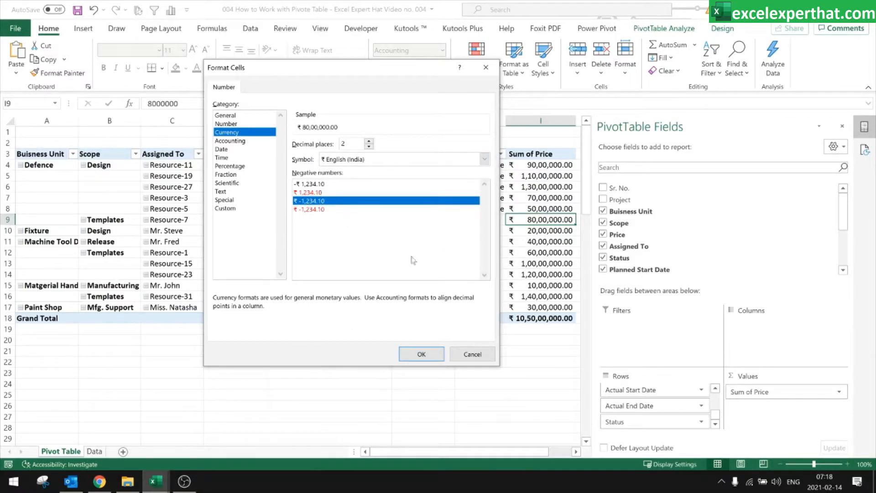
{"action": "left_click", "coordinate": [470, 351]}
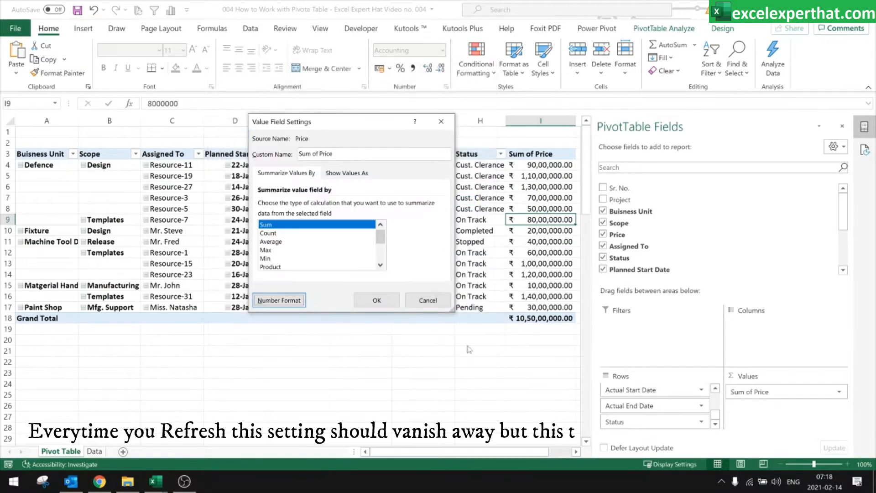
{"action": "left_click", "coordinate": [428, 300]}
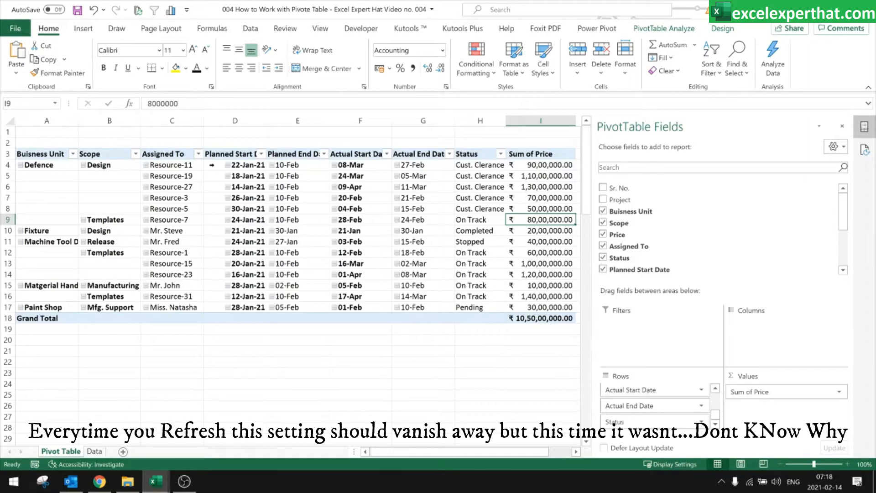
Step: Compare the date formats in row 4 of the planned and actual start and end date columns
{"action": "left_click", "coordinate": [212, 164]}
{"action": "left_click", "coordinate": [288, 167]}
{"action": "left_click", "coordinate": [363, 167]}
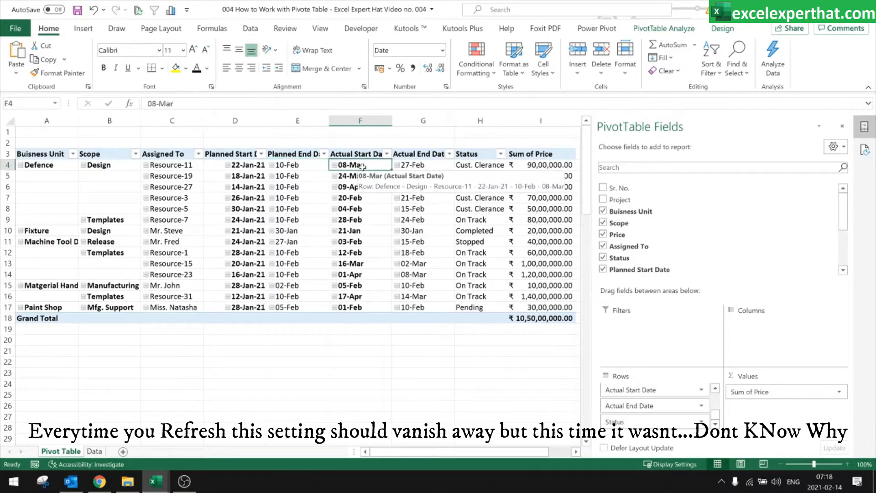
{"action": "left_click", "coordinate": [424, 166]}
{"action": "left_click", "coordinate": [358, 167]}
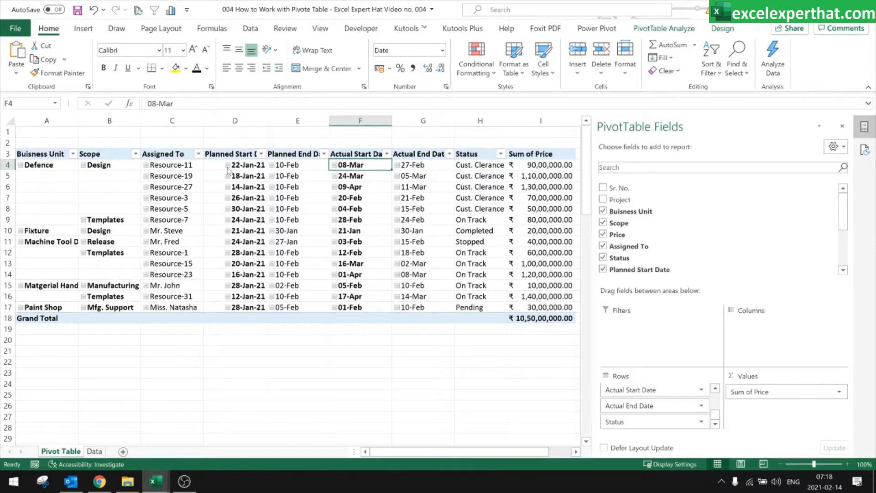
Step: Ungroup the dates in the Planned Start Date and Planned End Date columns, rows 4 to 17
{"action": "left_click_drag", "start_coordinate": [249, 165], "coordinate": [259, 308]}
{"action": "right_click", "coordinate": [245, 193]}
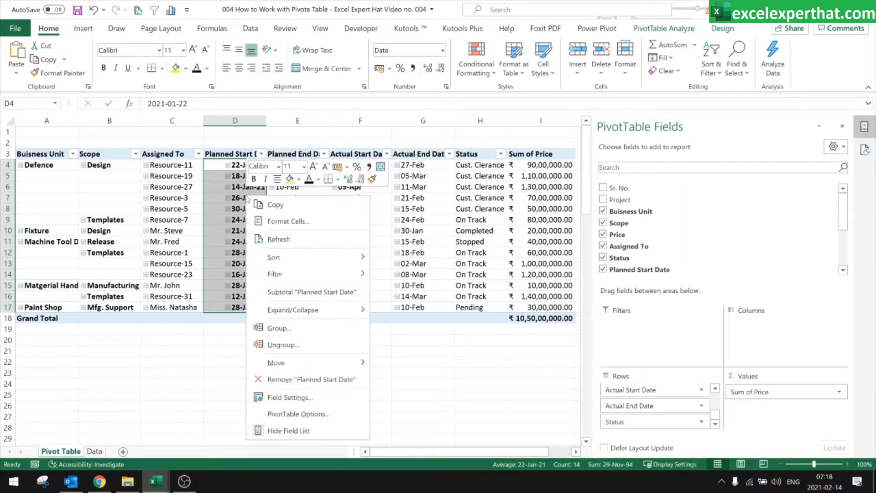
{"action": "left_click", "coordinate": [279, 347]}
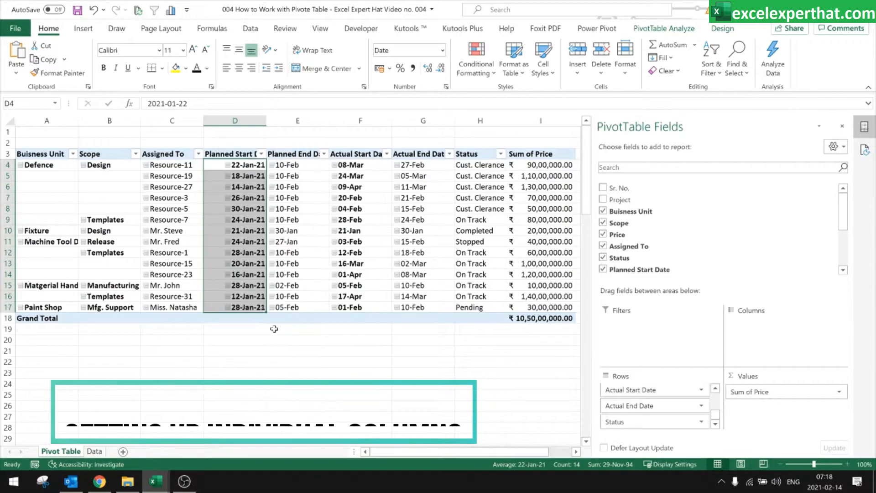
{"action": "left_click_drag", "start_coordinate": [303, 166], "coordinate": [291, 307]}
{"action": "right_click", "coordinate": [291, 307]}
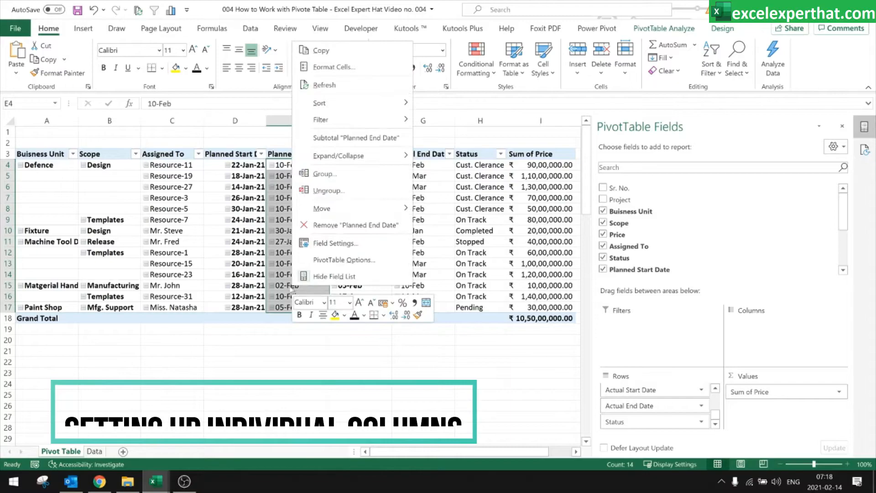
{"action": "left_click", "coordinate": [373, 187]}
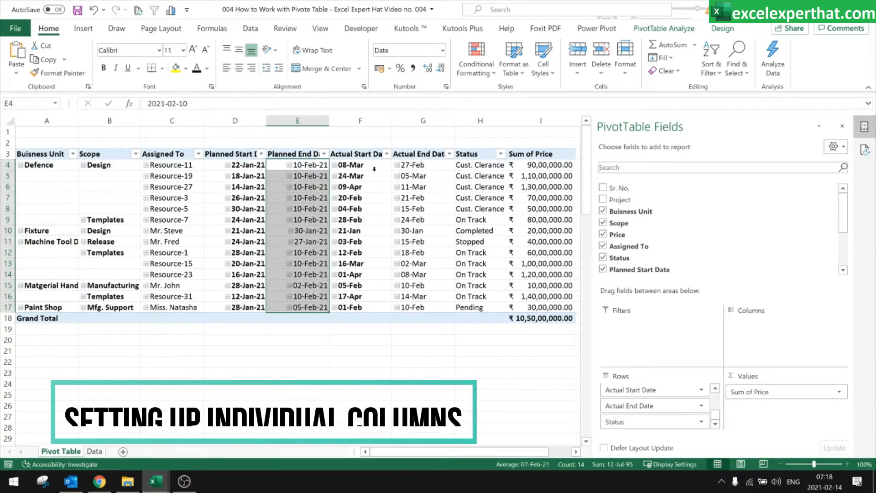
Step: Ungroup the dates in the Actual Start Date and Actual End Date columns of the pivot table
{"action": "left_click_drag", "start_coordinate": [356, 165], "coordinate": [364, 310]}
{"action": "right_click", "coordinate": [363, 310]}
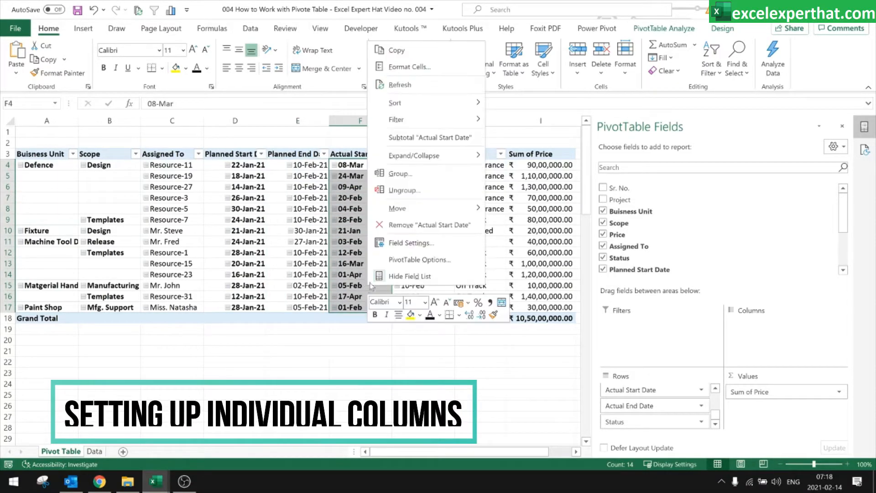
{"action": "left_click", "coordinate": [385, 190]}
{"action": "left_click_drag", "start_coordinate": [427, 165], "coordinate": [427, 304]}
{"action": "right_click", "coordinate": [427, 303]}
{"action": "left_click", "coordinate": [458, 189]}
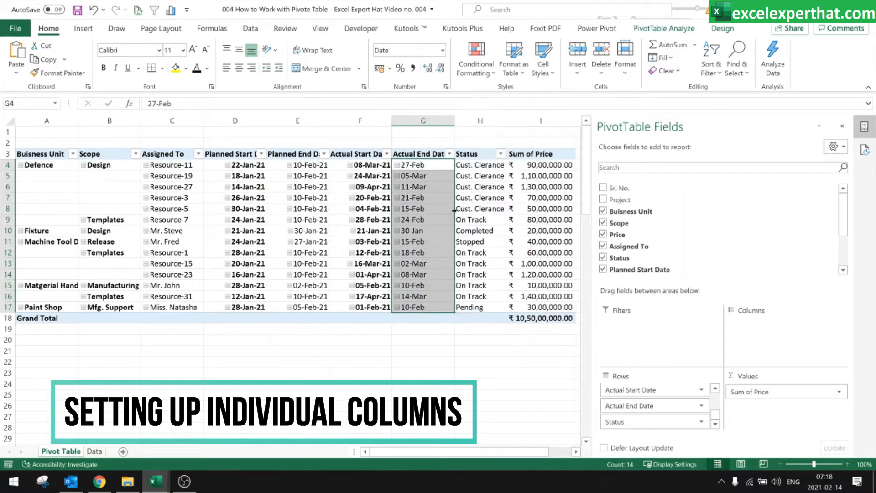
{"action": "left_click", "coordinate": [365, 351]}
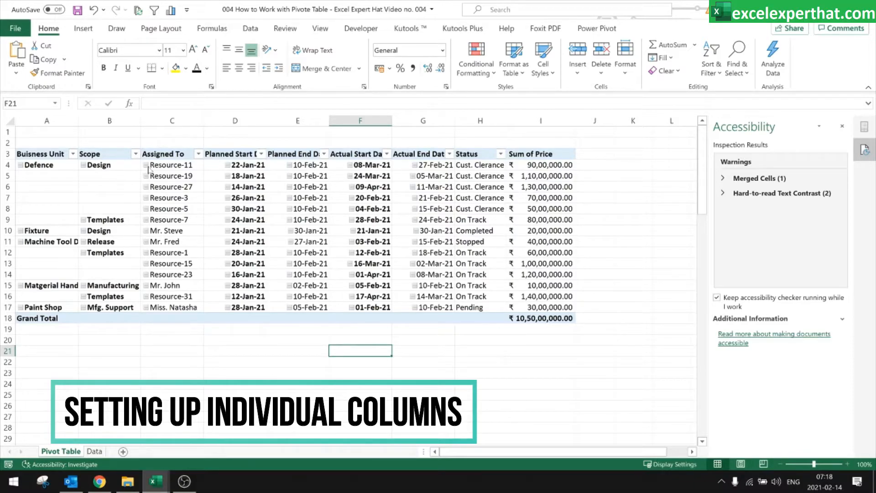
Step: Collapse the Defence business unit and expand it again
{"action": "left_click", "coordinate": [21, 166]}
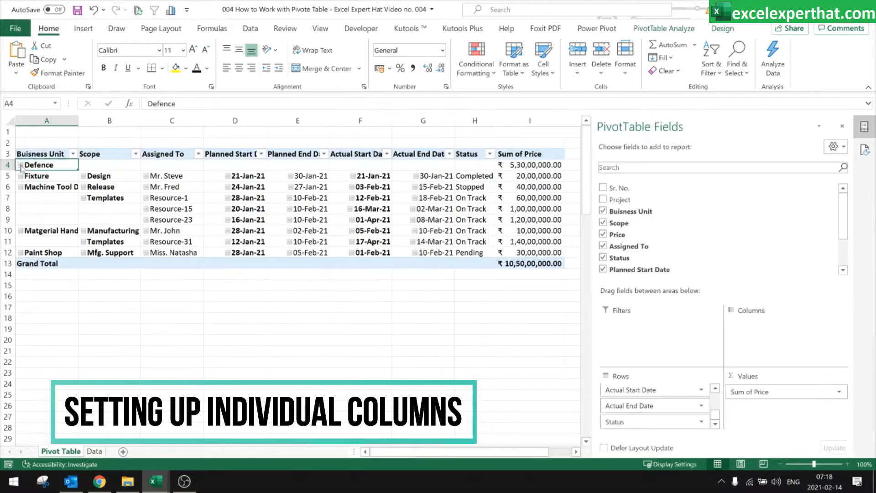
{"action": "left_click", "coordinate": [20, 165]}
{"action": "left_click", "coordinate": [21, 165]}
{"action": "left_click", "coordinate": [21, 166]}
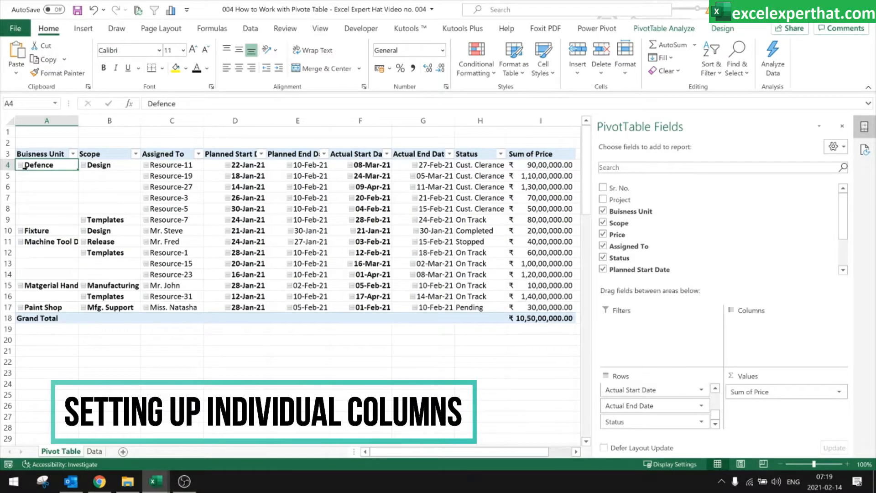
{"action": "left_click", "coordinate": [170, 355]}
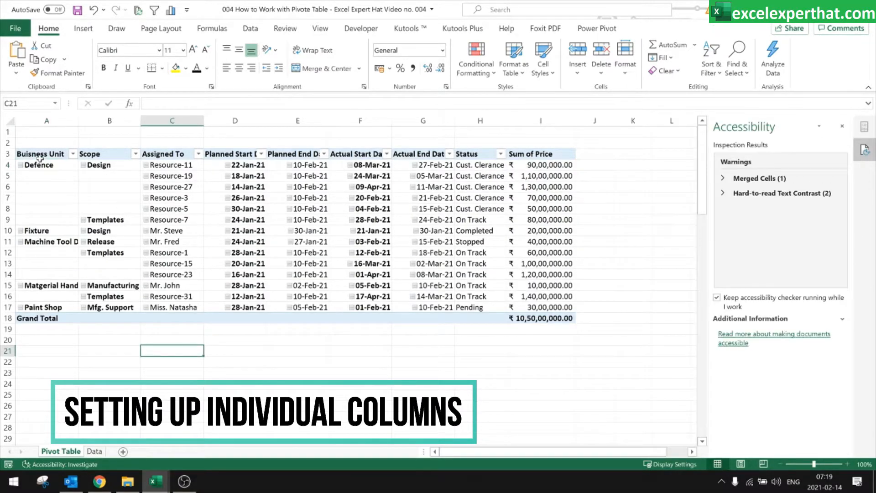
Step: Hide the expand/collapse buttons of the pivot table through its display options
{"action": "left_click", "coordinate": [40, 155]}
{"action": "right_click", "coordinate": [40, 155]}
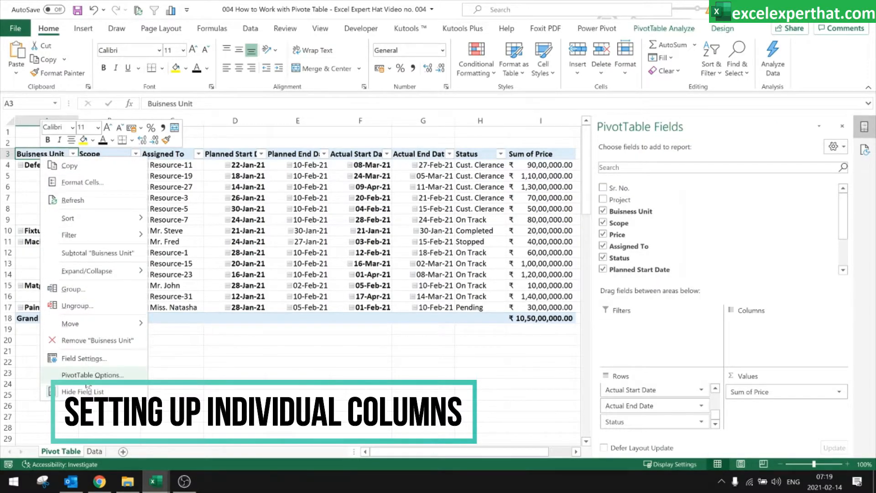
{"action": "left_click", "coordinate": [91, 375]}
{"action": "left_click_drag", "start_coordinate": [114, 172], "coordinate": [469, 131]}
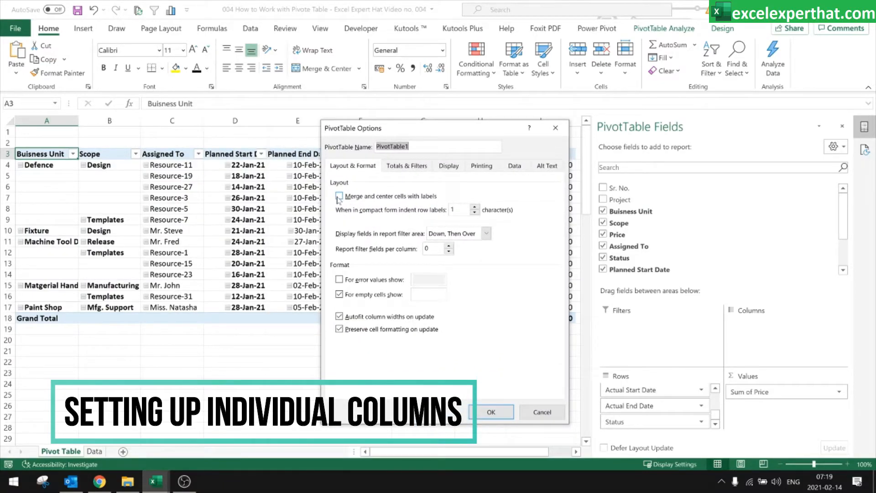
{"action": "left_click", "coordinate": [396, 167]}
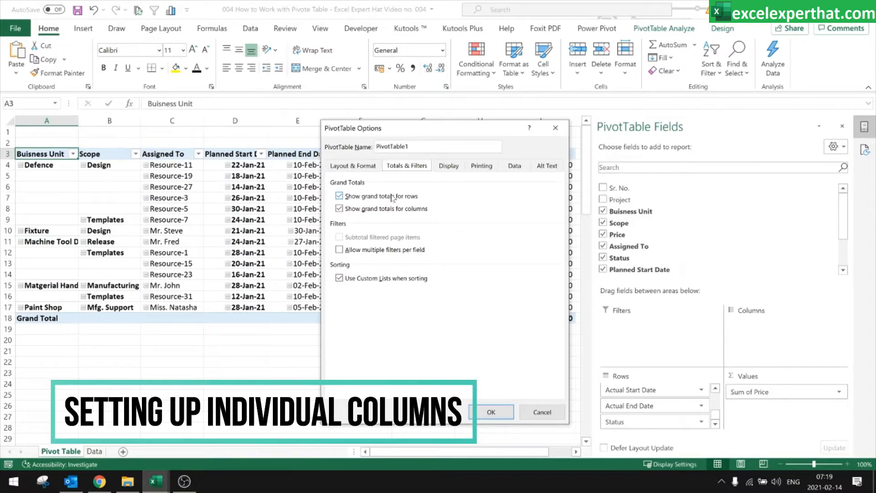
{"action": "left_click", "coordinate": [448, 166]}
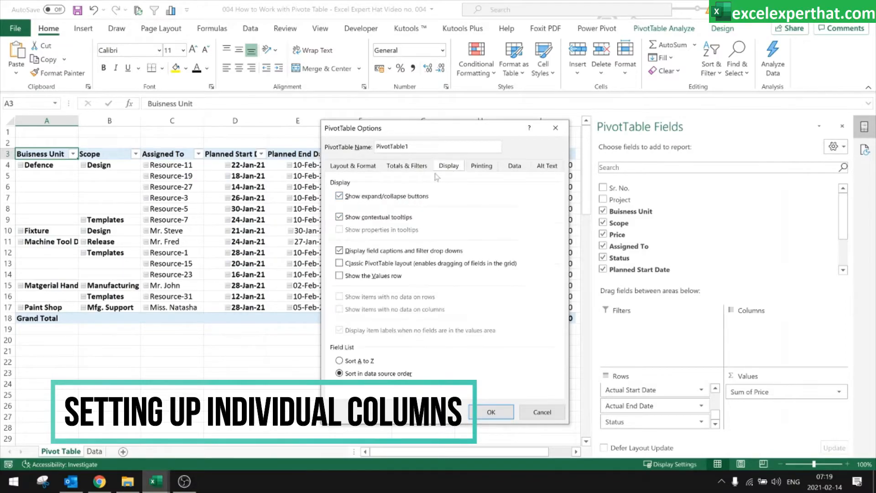
{"action": "left_click", "coordinate": [340, 197]}
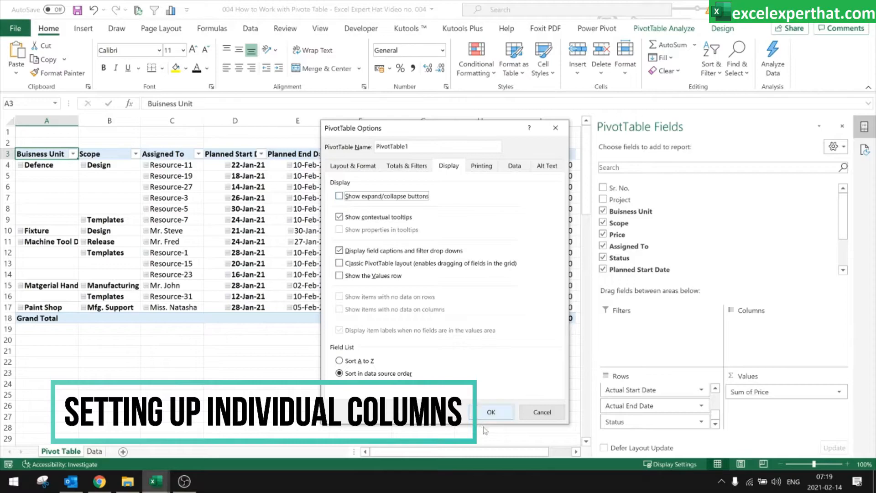
{"action": "left_click", "coordinate": [491, 411]}
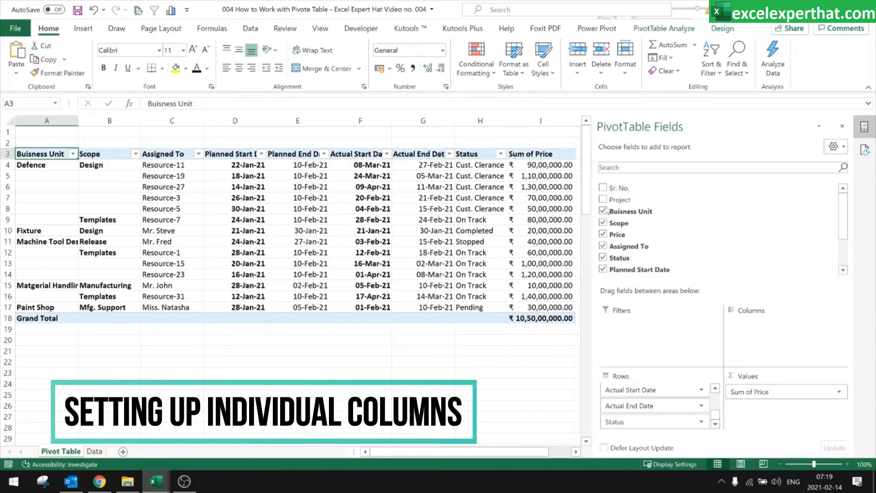
{"action": "left_click", "coordinate": [401, 341]}
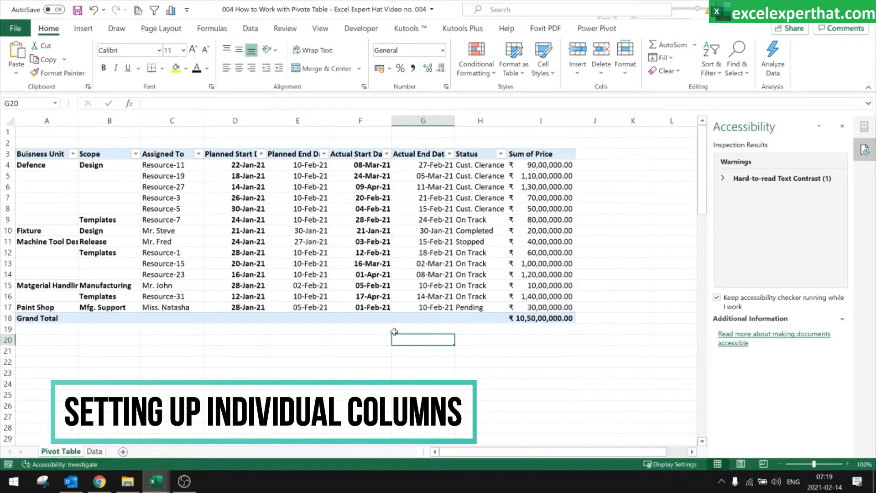
Step: Filter the Defence business unit out of the pivot table and include it again
{"action": "left_click", "coordinate": [165, 165]}
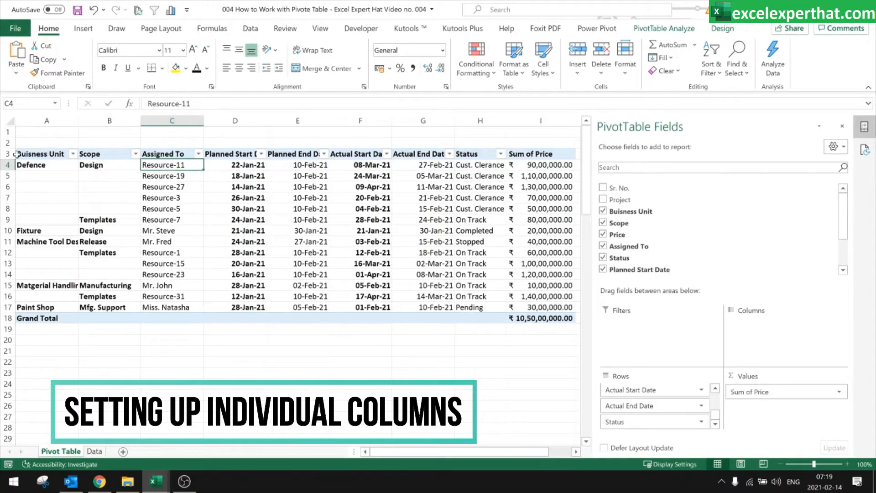
{"action": "left_click", "coordinate": [73, 155]}
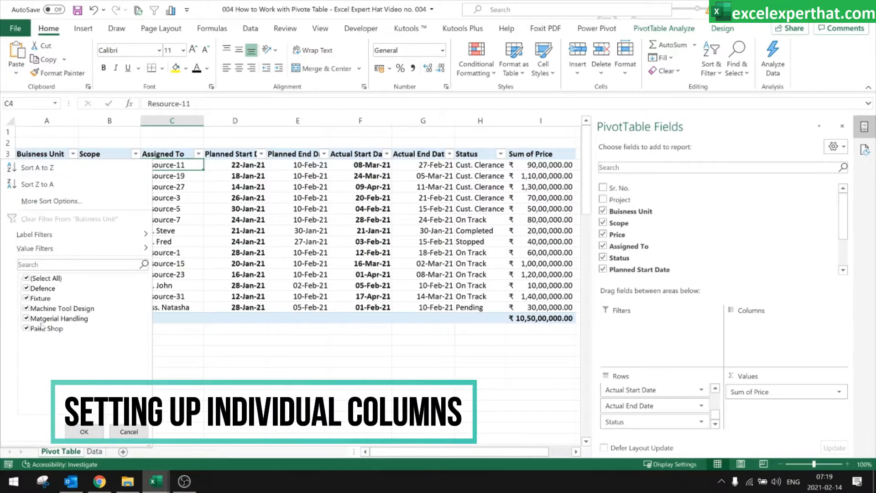
{"action": "left_click", "coordinate": [26, 289]}
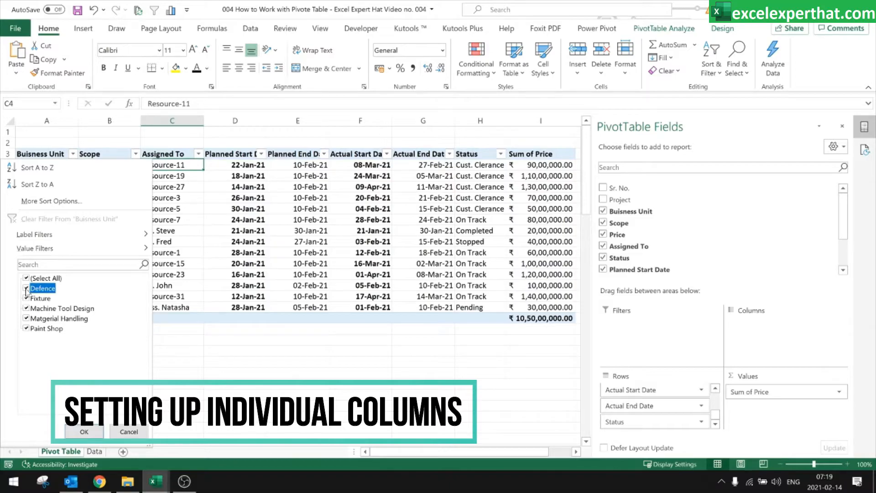
{"action": "left_click", "coordinate": [84, 431]}
{"action": "left_click", "coordinate": [74, 155]}
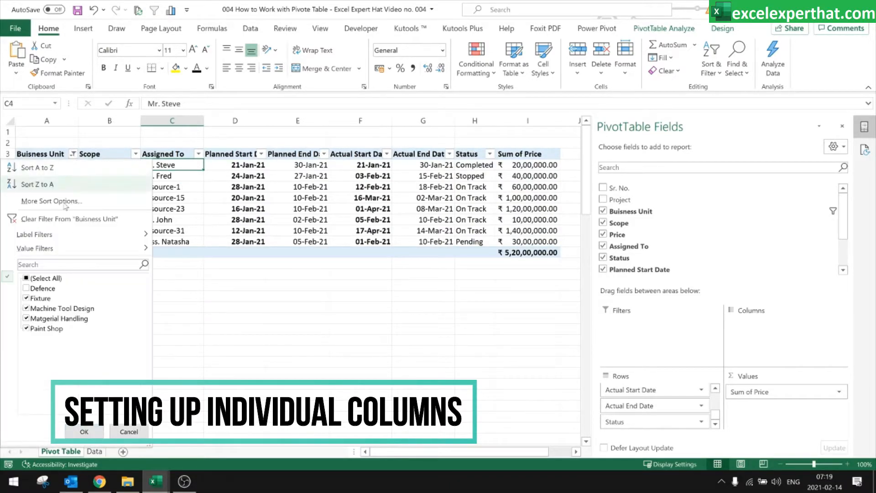
{"action": "left_click", "coordinate": [26, 288]}
{"action": "left_click", "coordinate": [84, 432]}
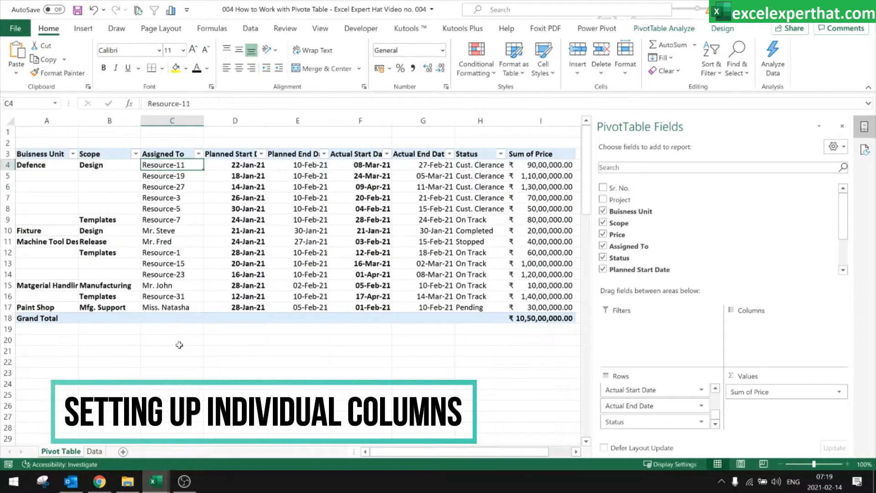
Step: Insert seven blank rows above the pivot table, at rows 3 to 9
{"action": "left_click", "coordinate": [172, 339]}
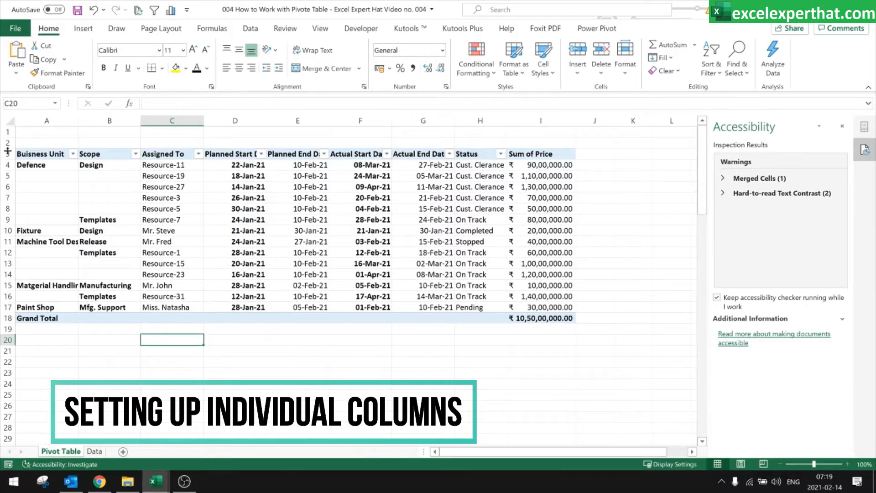
{"action": "left_click_drag", "start_coordinate": [8, 150], "coordinate": [8, 219]}
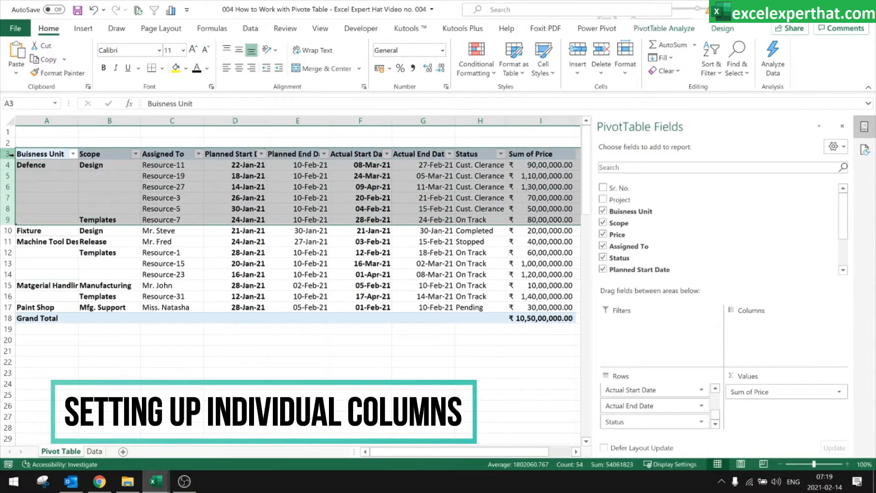
{"action": "right_click", "coordinate": [9, 155]}
{"action": "left_click", "coordinate": [30, 255]}
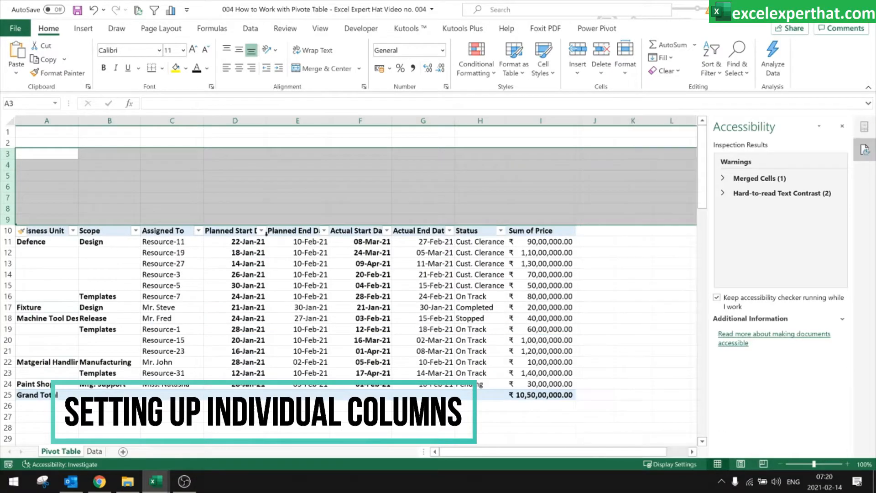
{"action": "left_click", "coordinate": [274, 207]}
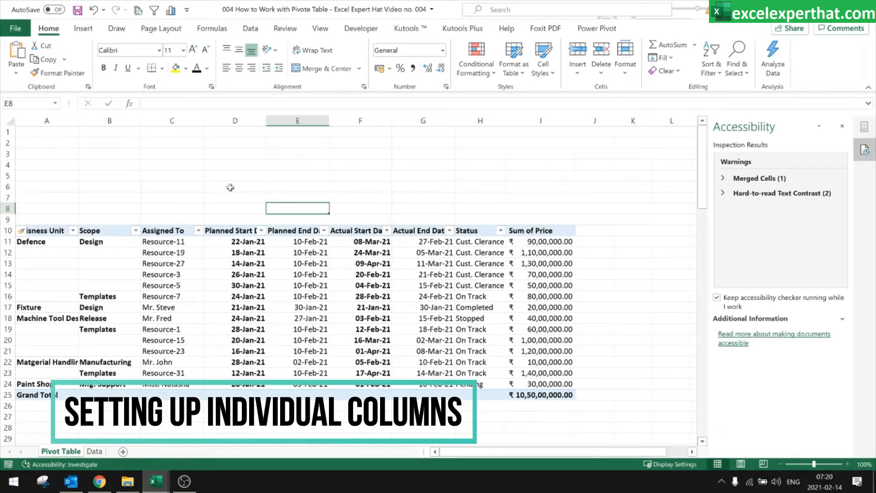
Step: Insert slicers for the Buisness Unit, Scope and Assigned To fields of the pivot table
{"action": "left_click", "coordinate": [49, 229]}
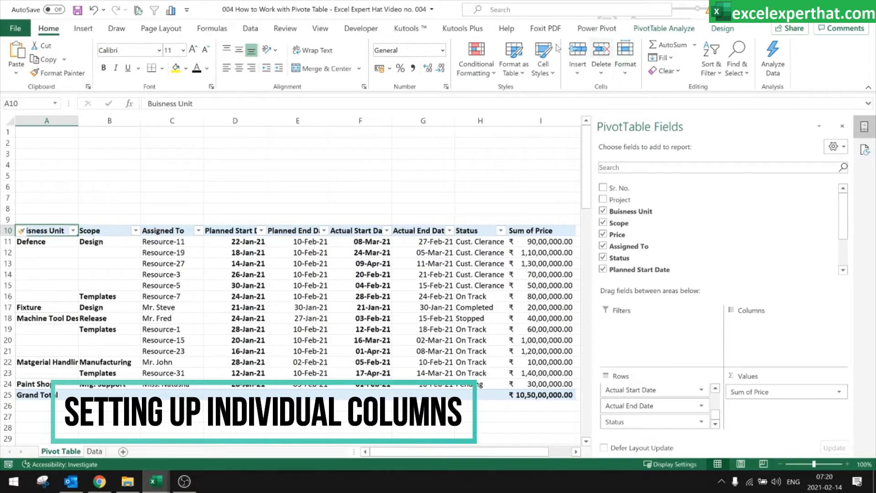
{"action": "left_click", "coordinate": [46, 270]}
{"action": "left_click", "coordinate": [58, 231]}
{"action": "left_click", "coordinate": [84, 31]}
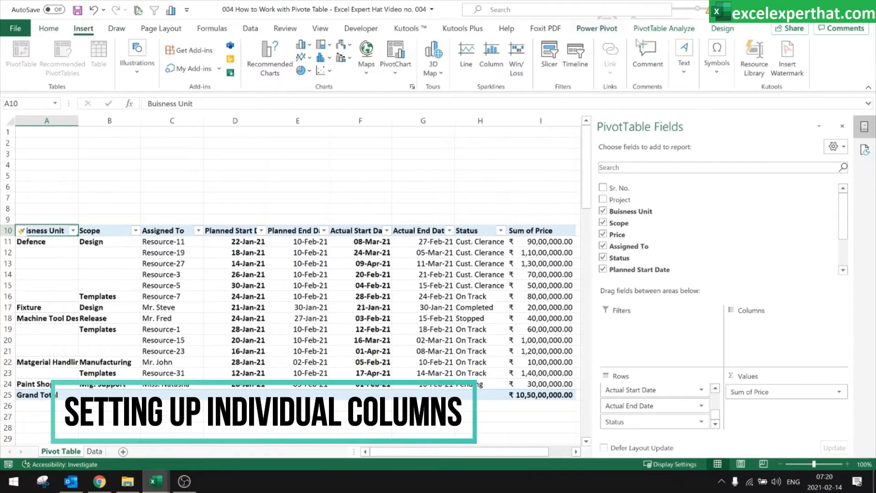
{"action": "left_click", "coordinate": [548, 54]}
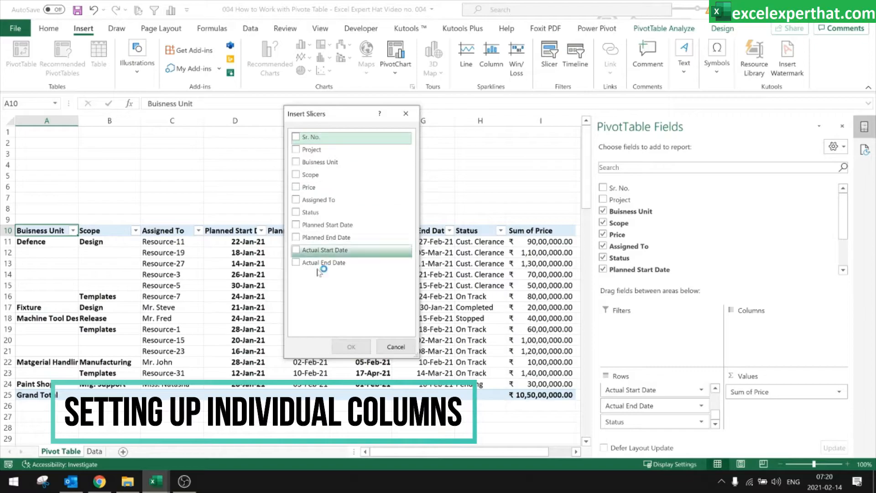
{"action": "left_click", "coordinate": [297, 164]}
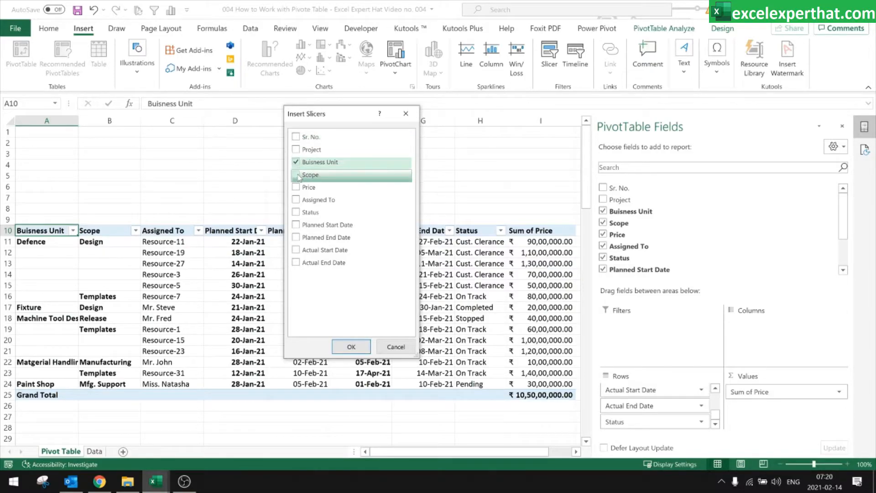
{"action": "left_click", "coordinate": [299, 177]}
{"action": "left_click", "coordinate": [297, 200]}
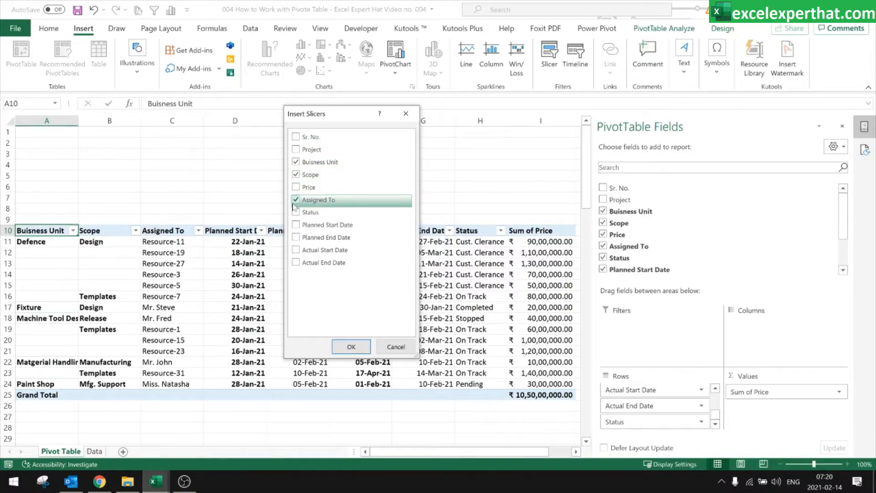
{"action": "left_click", "coordinate": [351, 346]}
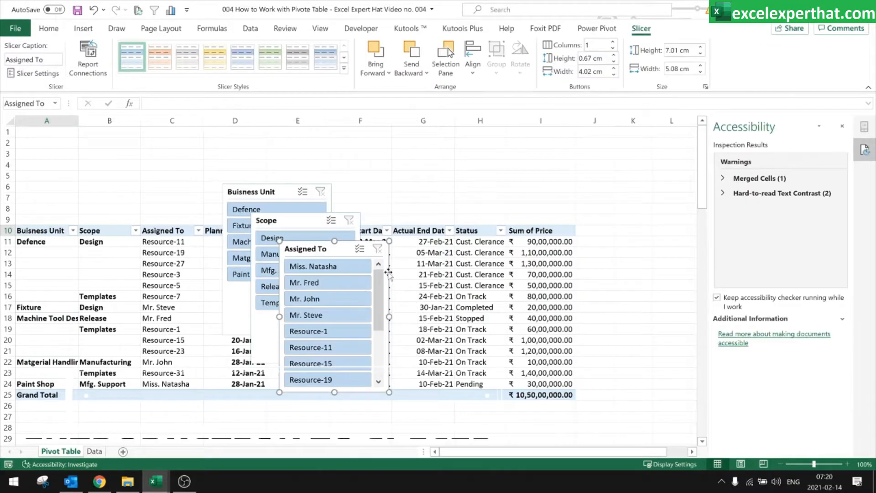
Step: Arrange the slicers side by side in the order Buisness Unit, Scope, Assigned To, with their upper edges aligned
{"action": "left_click_drag", "start_coordinate": [388, 273], "coordinate": [501, 168]}
{"action": "left_click_drag", "start_coordinate": [346, 230], "coordinate": [376, 152]}
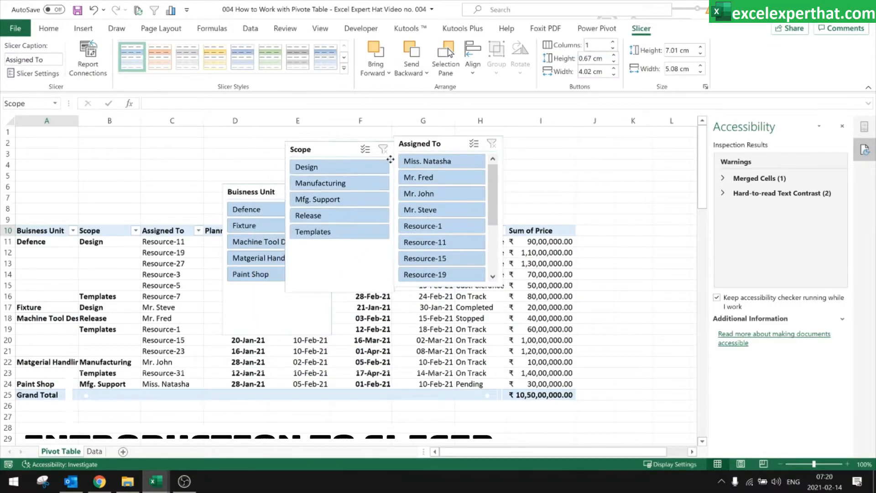
{"action": "left_click_drag", "start_coordinate": [222, 225], "coordinate": [167, 177]}
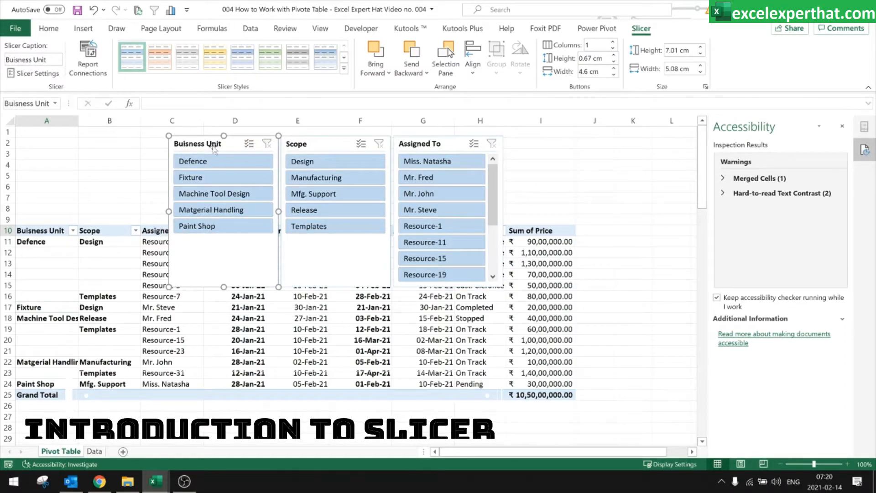
Step: Set the button layout of all three slicers to two columns
{"action": "left_click", "coordinate": [315, 260], "text": "ctrl"}
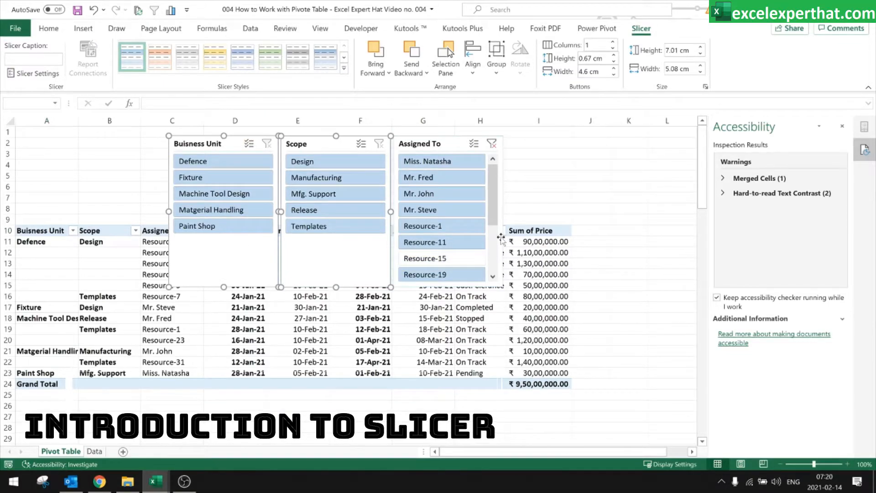
{"action": "left_click", "coordinate": [502, 240], "text": "ctrl"}
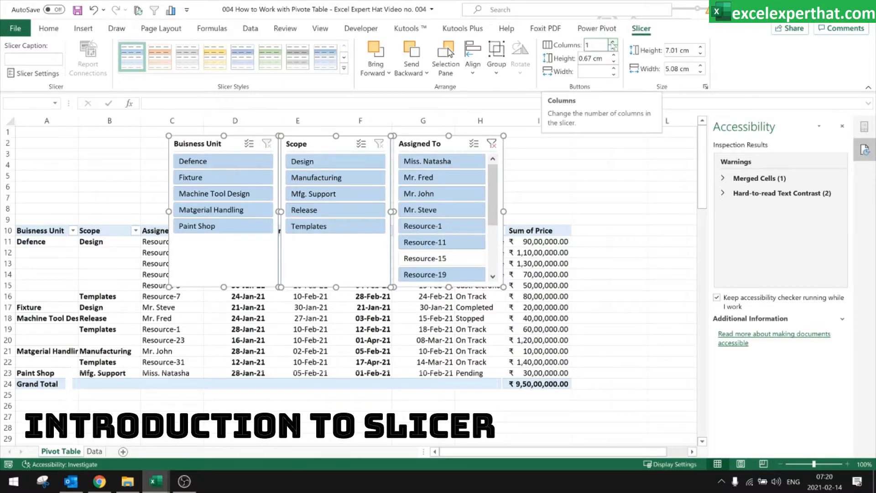
{"action": "left_click", "coordinate": [613, 42]}
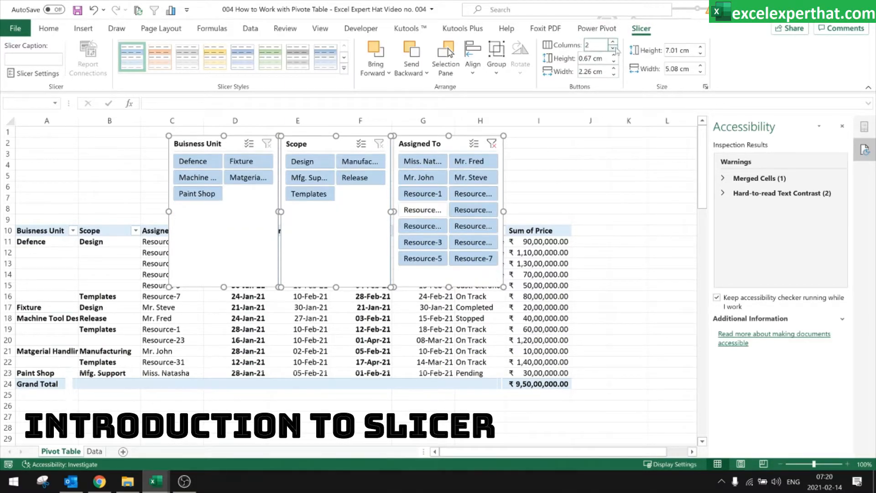
{"action": "left_click", "coordinate": [528, 177]}
Step: Give the Assigned To slicer three columns, then widen it to fit the full button labels and shorten it to its last button row
{"action": "left_click", "coordinate": [501, 178]}
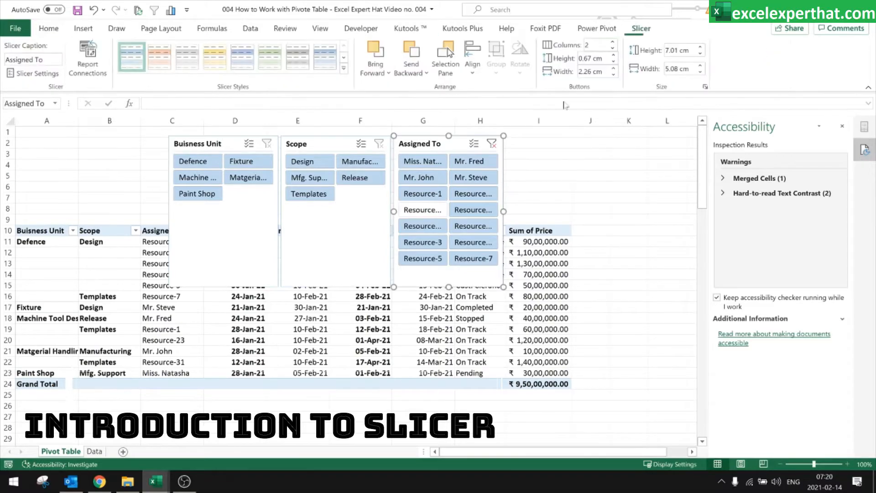
{"action": "left_click", "coordinate": [613, 42]}
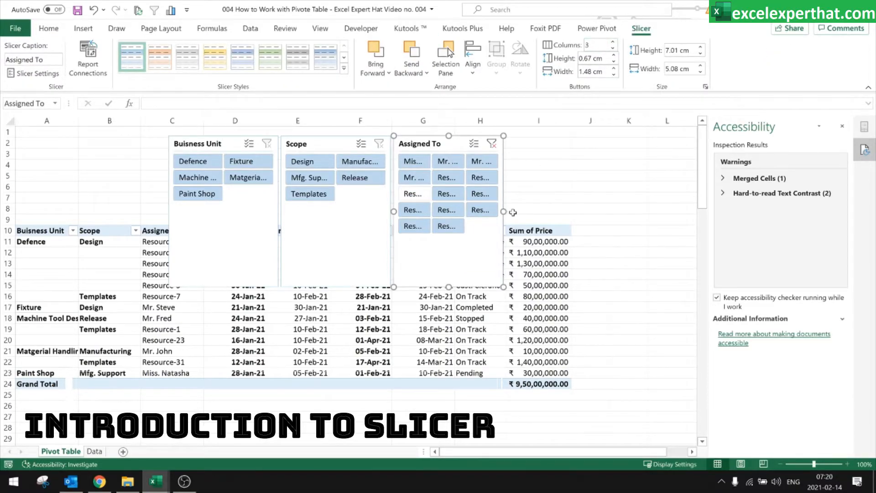
{"action": "left_click_drag", "start_coordinate": [503, 212], "coordinate": [616, 211]}
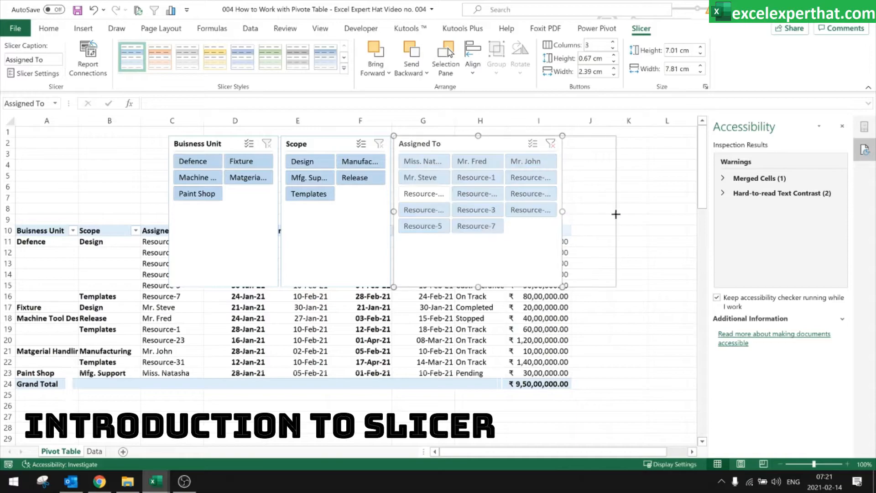
{"action": "left_click_drag", "start_coordinate": [506, 278], "coordinate": [509, 240]}
Step: Shorten the Scope and Buisness Unit slicers to about 4.73 cm high, close to the Assigned To slicer's height
{"action": "left_click", "coordinate": [370, 279]}
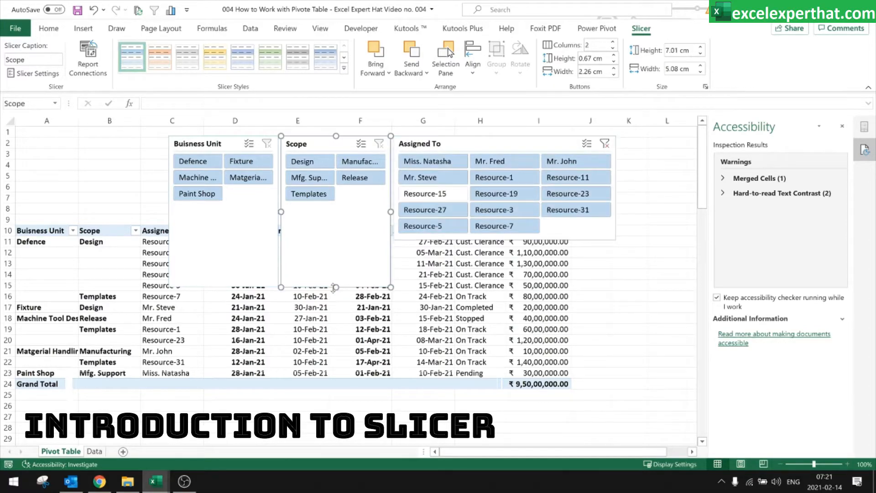
{"action": "left_click_drag", "start_coordinate": [335, 287], "coordinate": [351, 237]}
{"action": "left_click", "coordinate": [222, 242]}
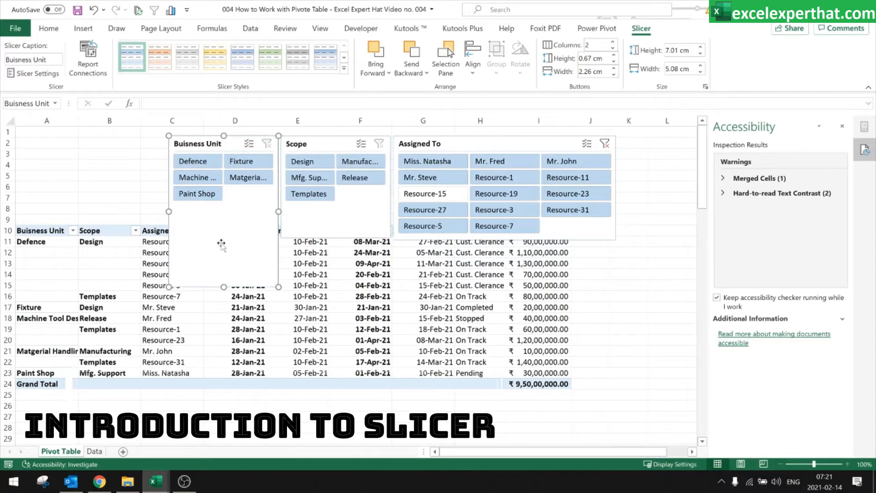
{"action": "left_click_drag", "start_coordinate": [242, 238], "coordinate": [242, 238]}
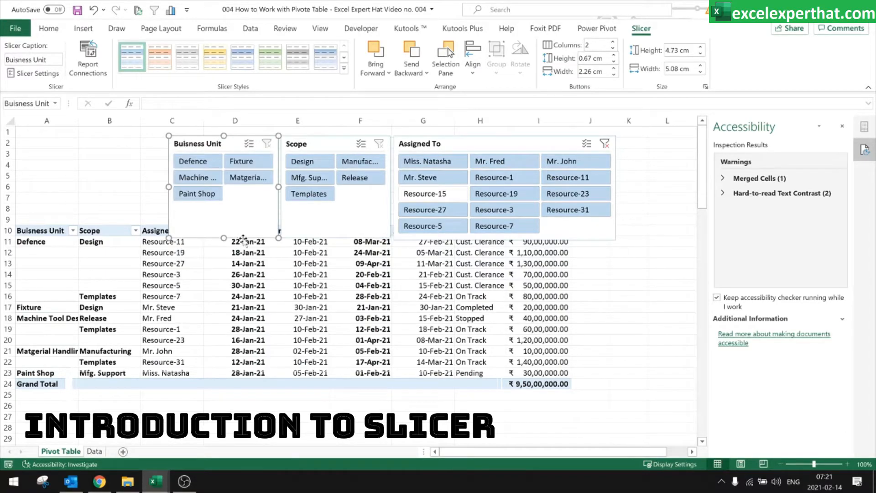
Step: Move the three slicers together to the upper edge of the sheet, starting in column A above the pivot table
{"action": "left_click", "coordinate": [326, 212], "text": "ctrl"}
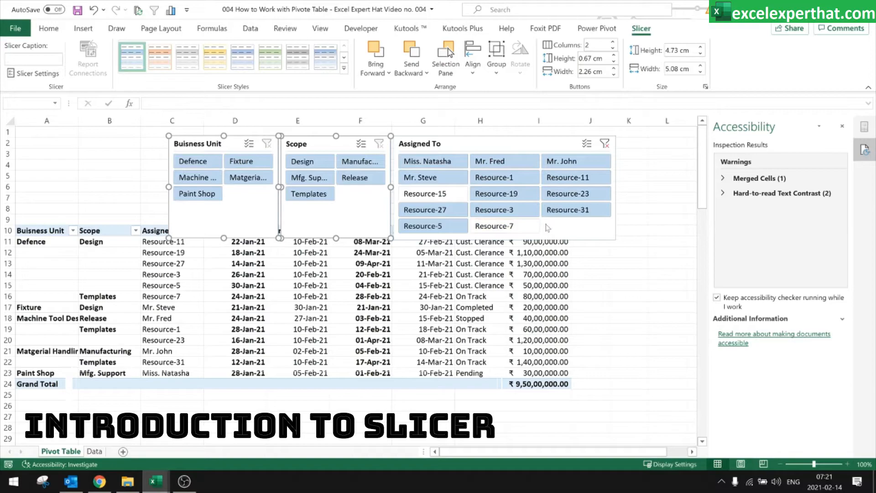
{"action": "left_click", "coordinate": [598, 238], "text": "ctrl"}
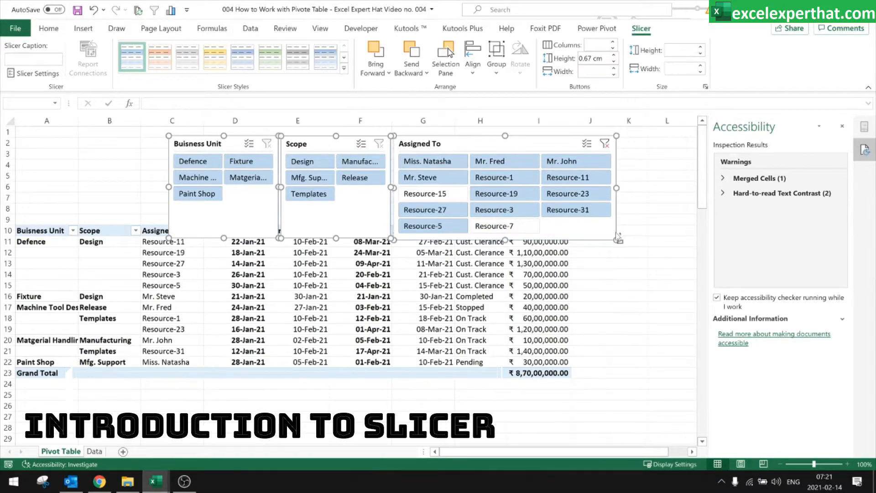
{"action": "left_click_drag", "start_coordinate": [595, 238], "coordinate": [8, 209]}
Step: Insert two more rows at row 7 so the pivot table clears the slicers, and clear the Assigned To slicer's filter
{"action": "right_click", "coordinate": [9, 207]}
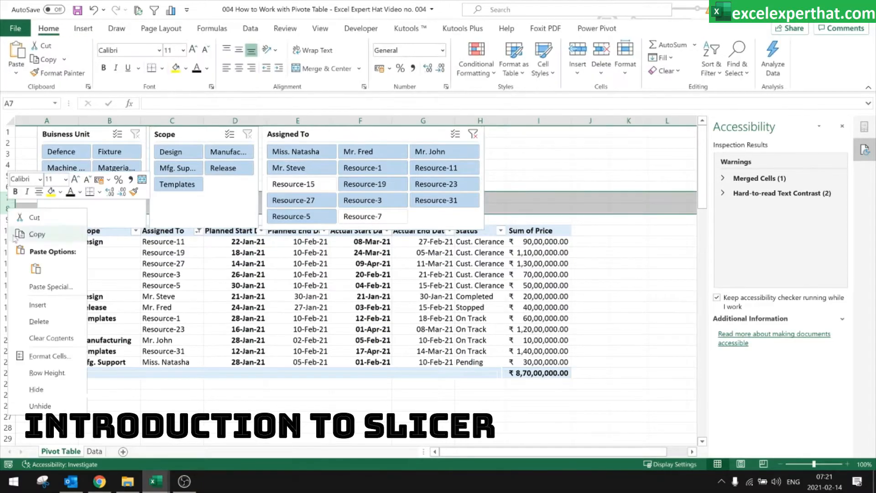
{"action": "left_click", "coordinate": [37, 305]}
{"action": "left_click", "coordinate": [629, 307]}
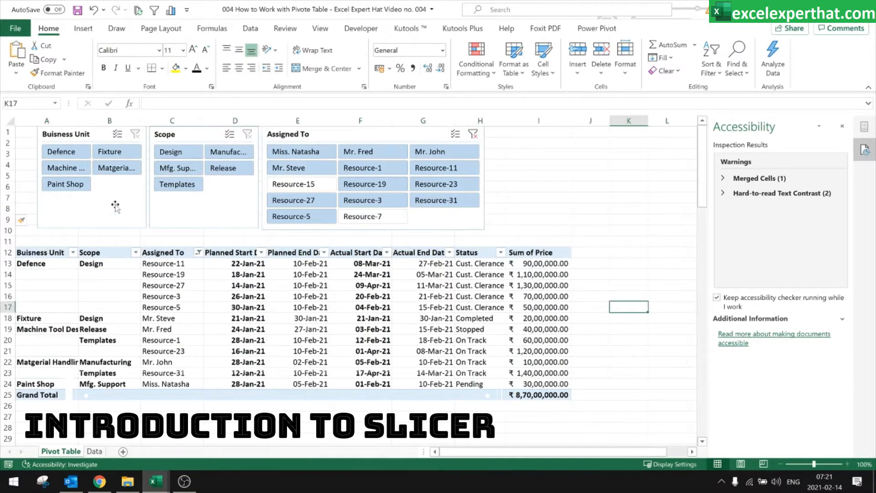
{"action": "left_click", "coordinate": [473, 133]}
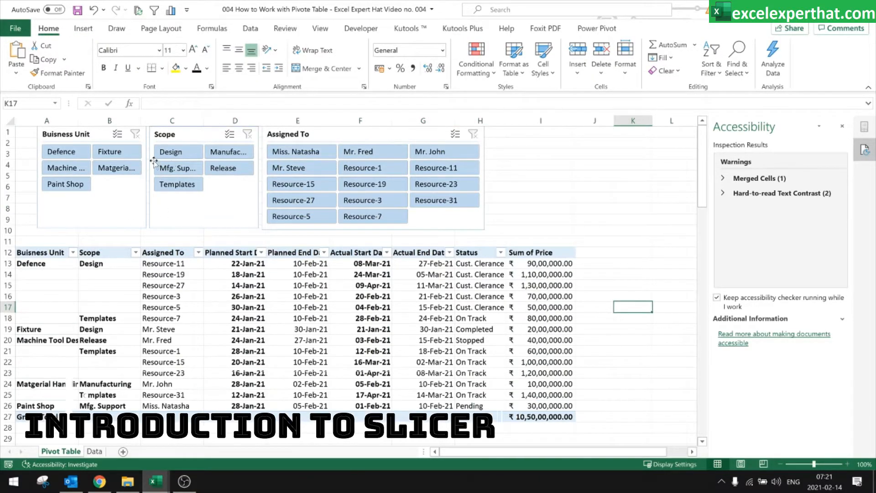
Step: Filter the pivot table by each business unit in turn with the Buisness Unit slicer, ending with Fixture, and clear the filter
{"action": "left_click", "coordinate": [68, 152]}
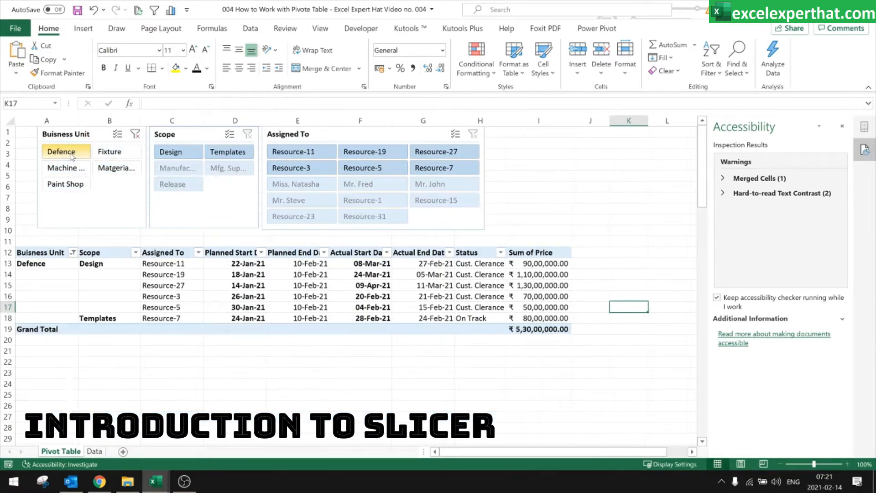
{"action": "left_click", "coordinate": [66, 169]}
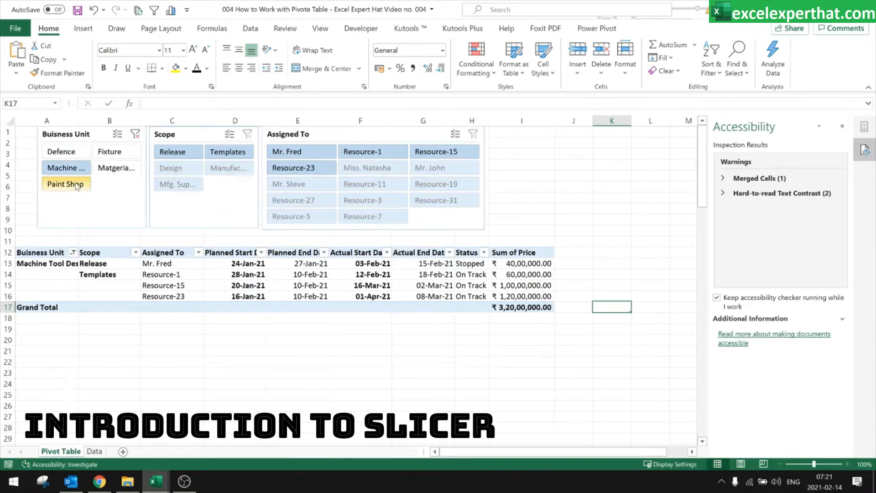
{"action": "left_click", "coordinate": [76, 185]}
{"action": "left_click", "coordinate": [116, 167]}
{"action": "left_click", "coordinate": [114, 155]}
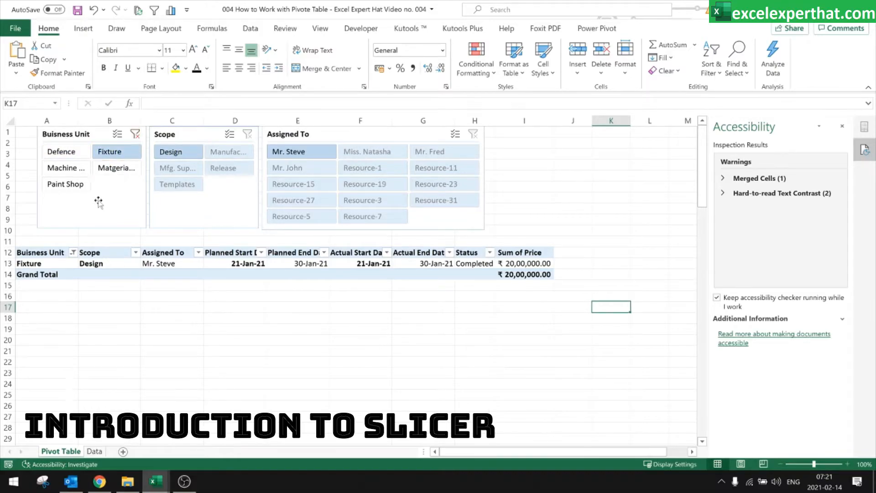
{"action": "left_click", "coordinate": [135, 136]}
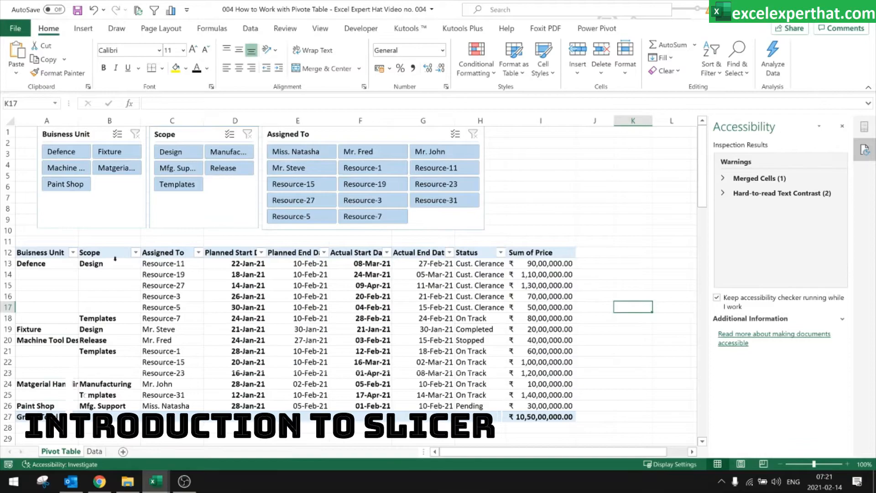
Step: Filter the pivot table by each scope in turn with the Scope slicer, ending with Release, and clear the filter
{"action": "left_click", "coordinate": [189, 157]}
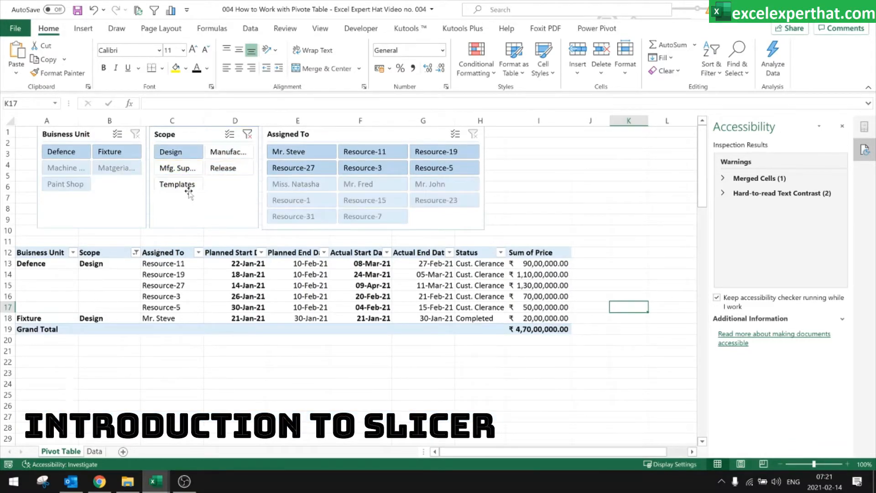
{"action": "left_click", "coordinate": [179, 168]}
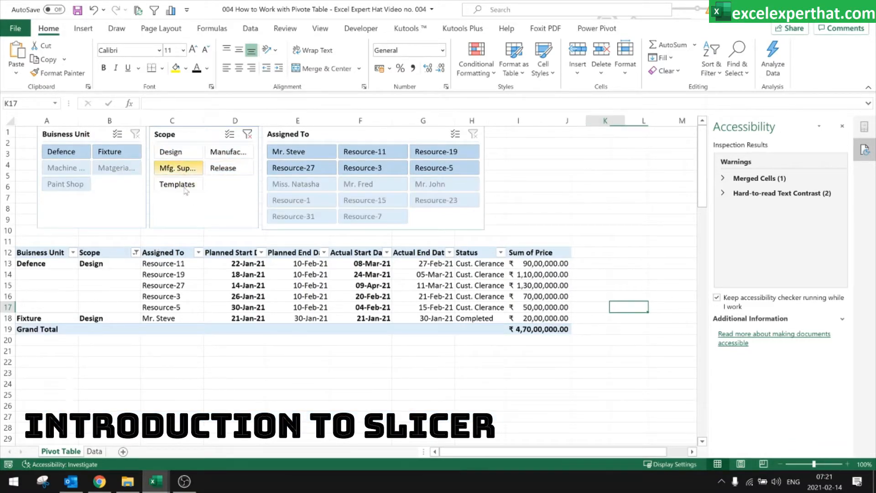
{"action": "left_click", "coordinate": [189, 156]}
{"action": "left_click", "coordinate": [179, 168]}
{"action": "left_click", "coordinate": [185, 185]}
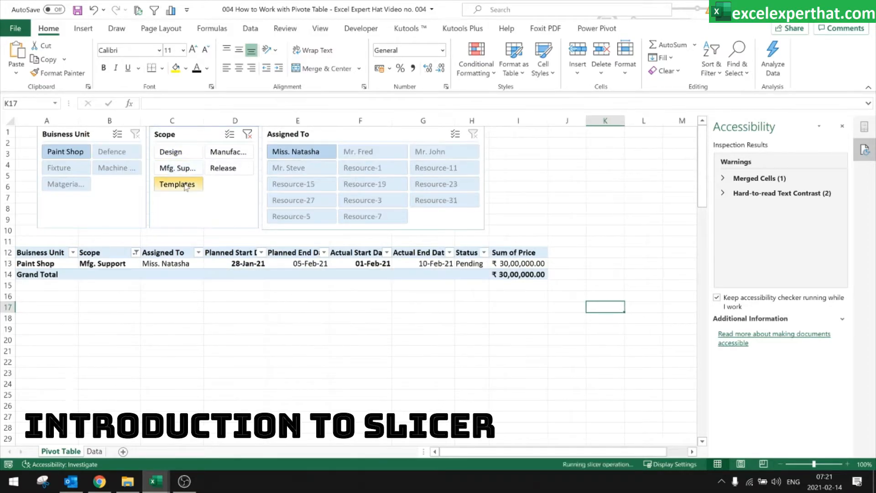
{"action": "left_click", "coordinate": [227, 152]}
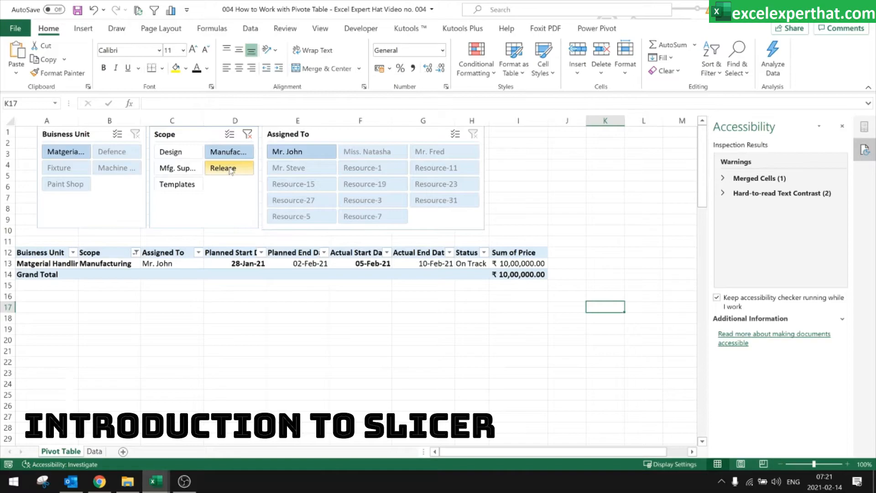
{"action": "left_click", "coordinate": [228, 169]}
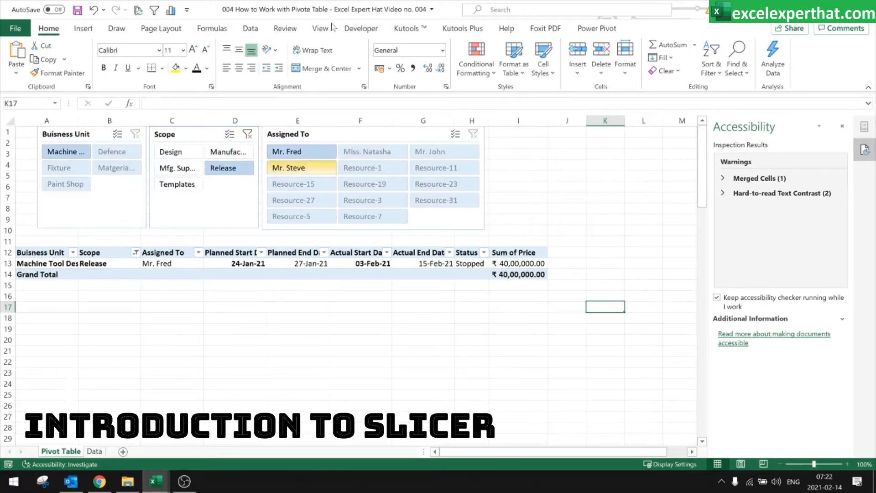
{"action": "left_click", "coordinate": [247, 134]}
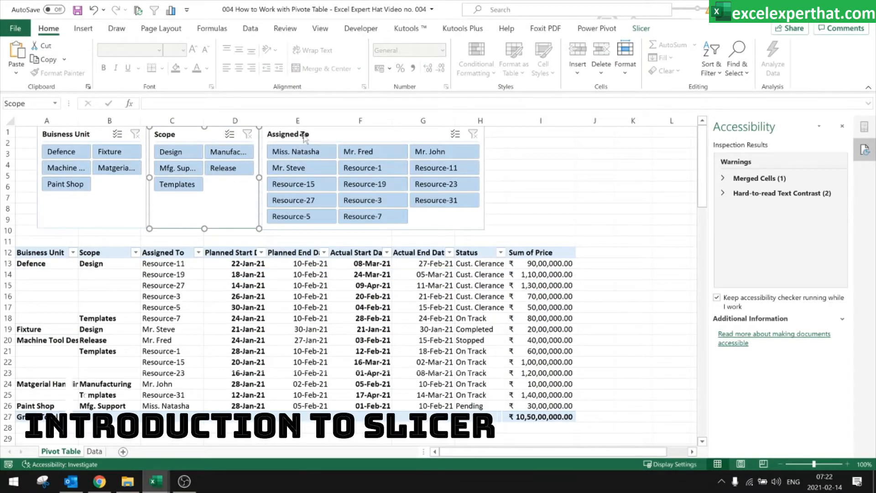
Step: Filter the pivot table by several assignees in turn with the Assigned To slicer, ending with Resource-19, and clear the filter
{"action": "left_click", "coordinate": [311, 152]}
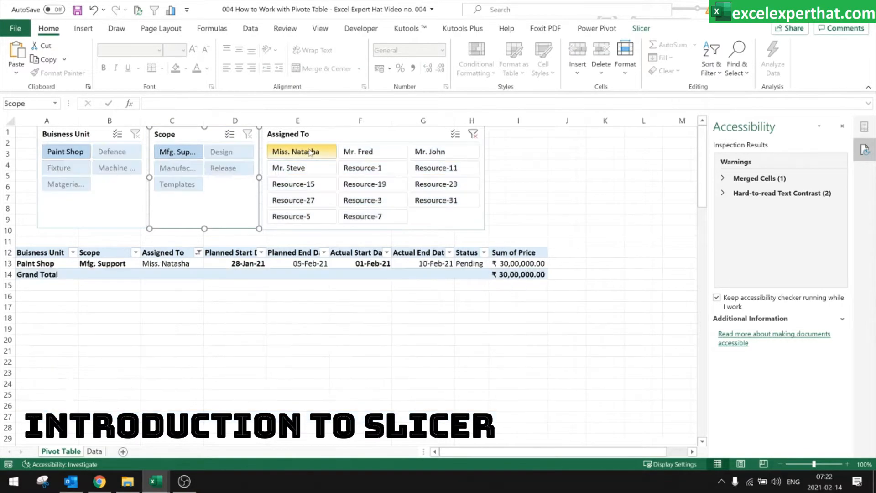
{"action": "left_click", "coordinate": [314, 168]}
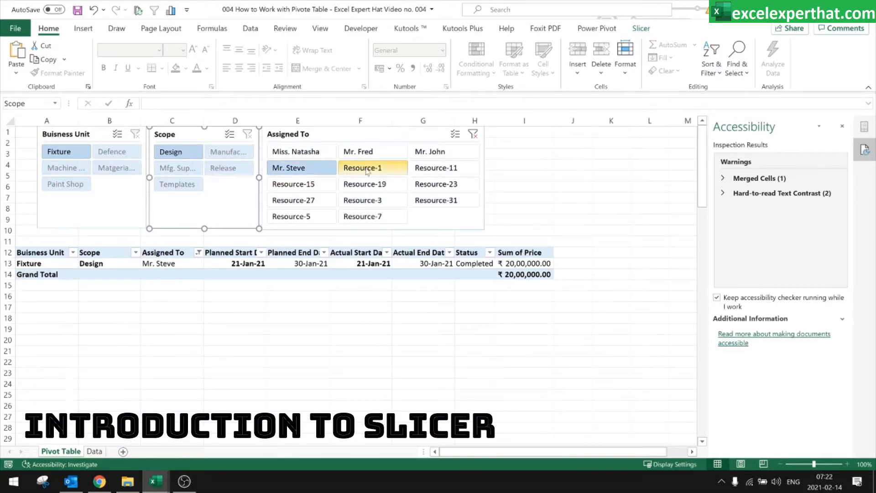
{"action": "left_click", "coordinate": [365, 185]}
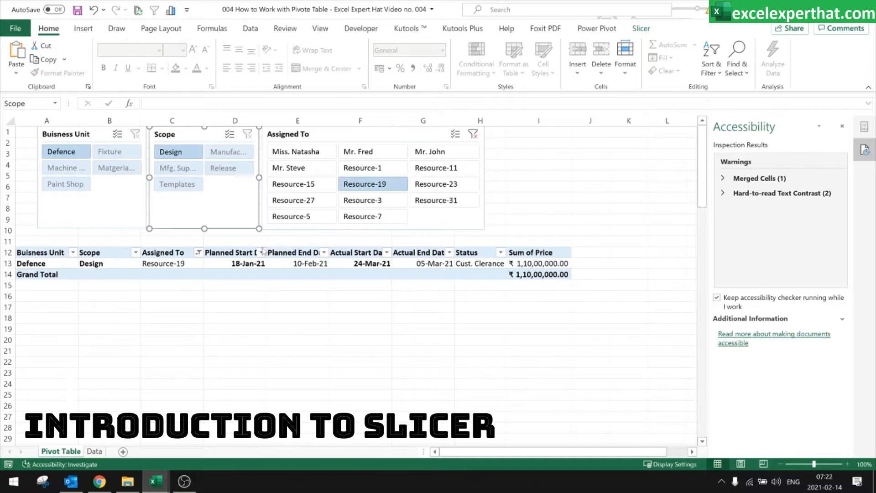
{"action": "left_click", "coordinate": [473, 134]}
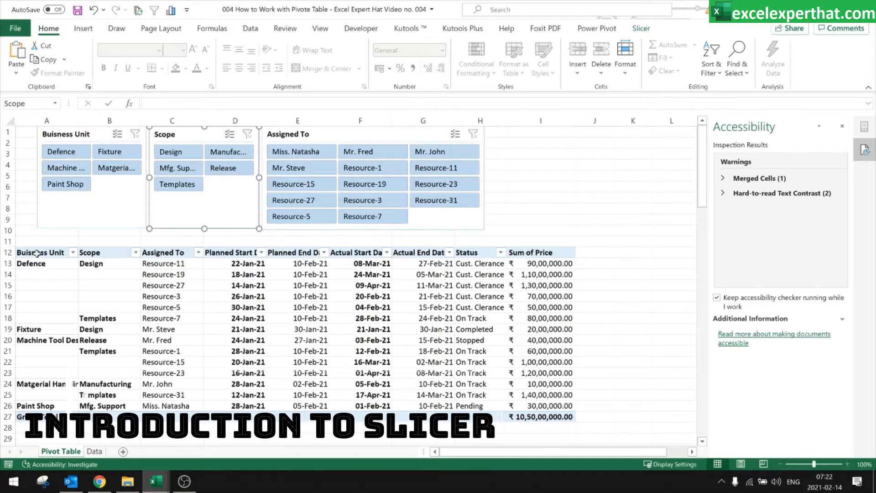
Step: Examine the Layout & Format settings in the PivotTable Options and close the dialog
{"action": "left_click", "coordinate": [53, 253]}
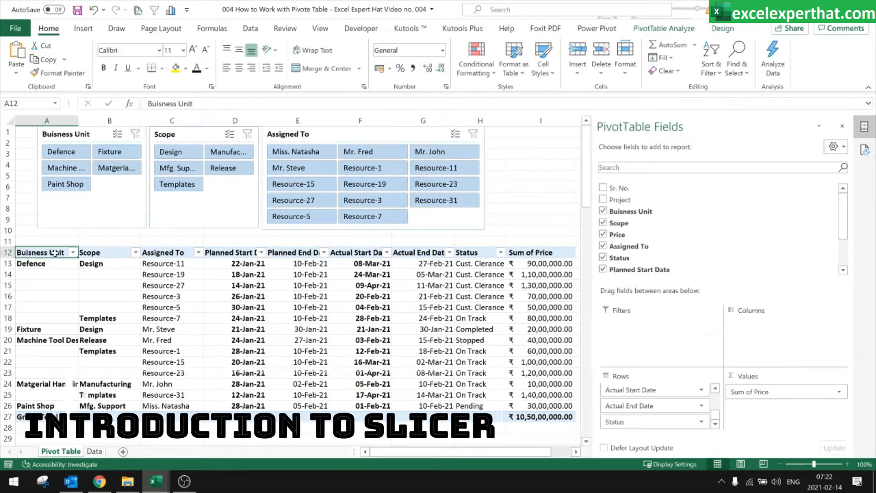
{"action": "right_click", "coordinate": [54, 252]}
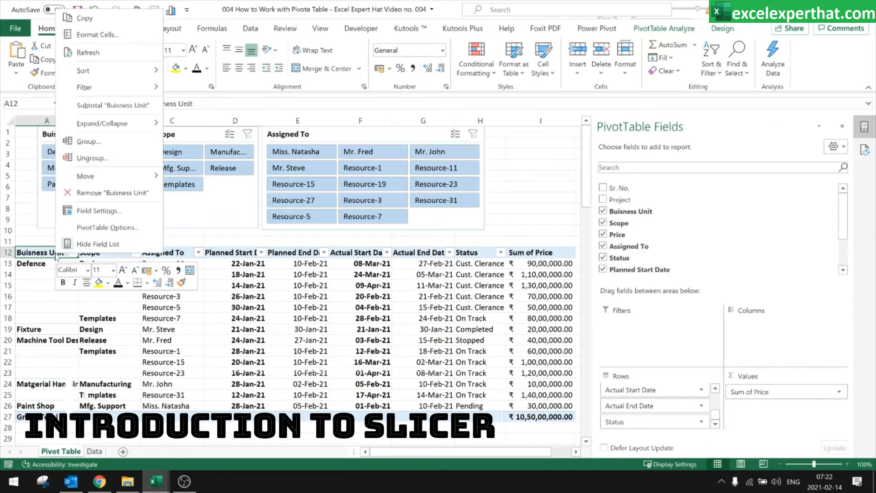
{"action": "left_click", "coordinate": [90, 231]}
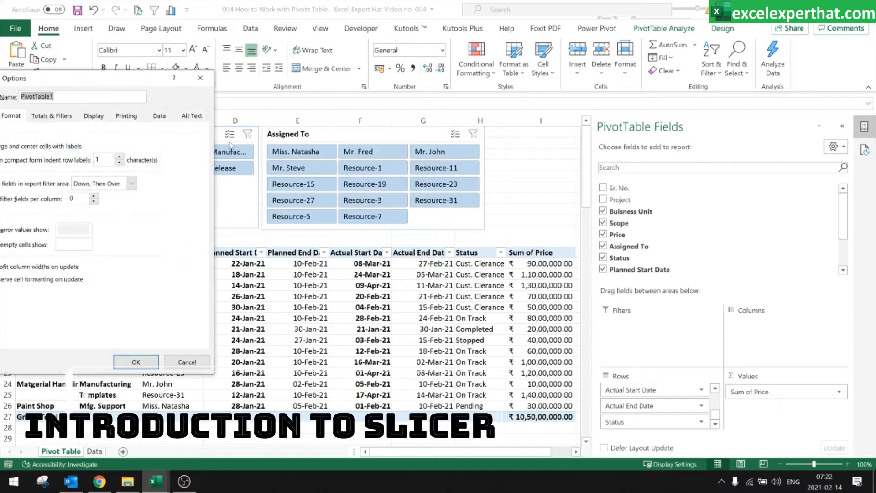
{"action": "left_click_drag", "start_coordinate": [120, 82], "coordinate": [313, 129]}
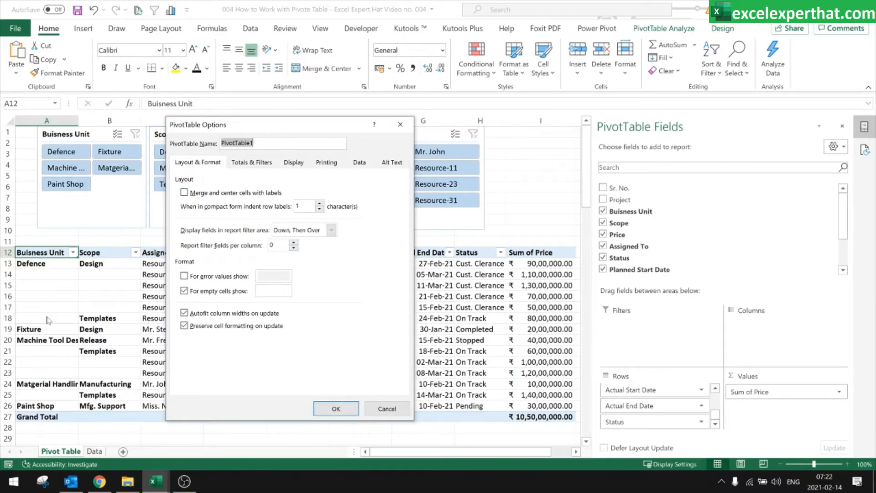
{"action": "left_click_drag", "start_coordinate": [276, 130], "coordinate": [391, 132]}
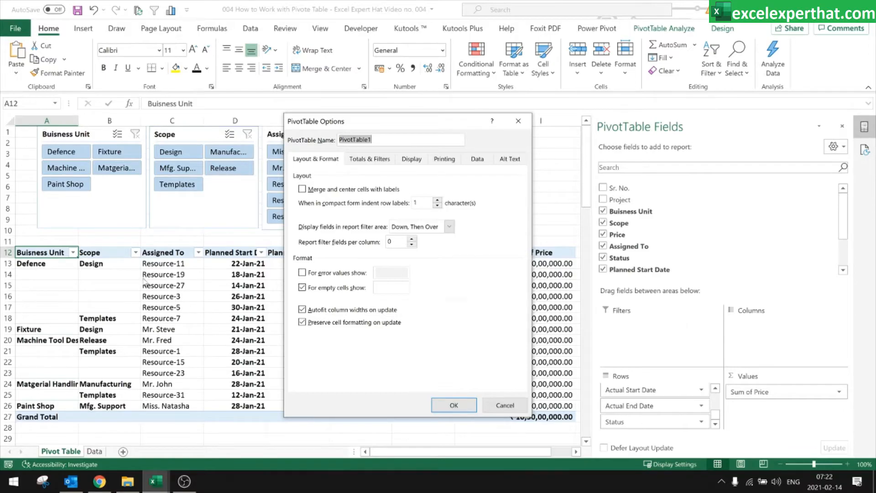
{"action": "left_click", "coordinate": [454, 405]}
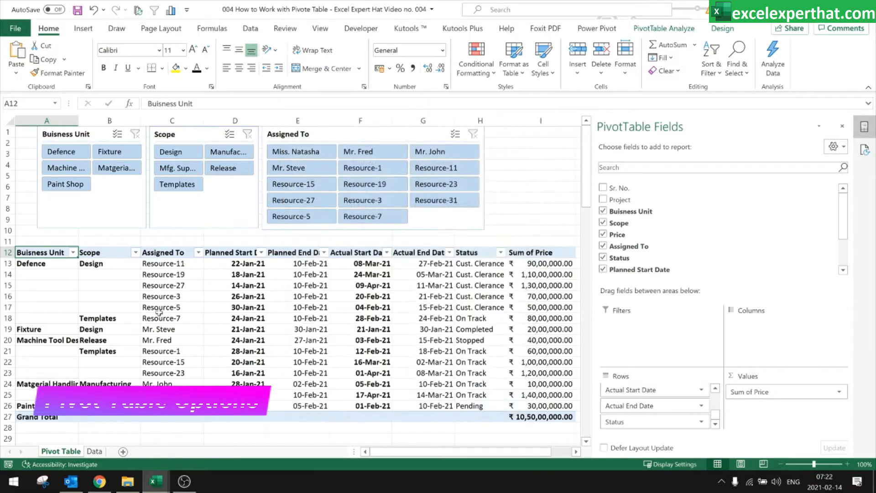
Step: Examine the blank Buisness Unit cells below Defence and the matching Assigned To entries in rows 13 to 17
{"action": "left_click", "coordinate": [46, 265]}
{"action": "left_click", "coordinate": [47, 276]}
{"action": "left_click", "coordinate": [43, 286]}
{"action": "left_click", "coordinate": [43, 295]}
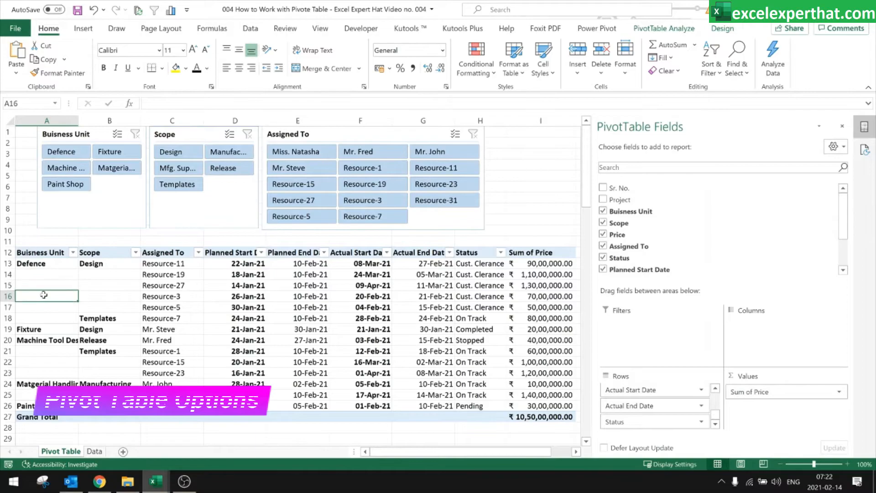
{"action": "left_click", "coordinate": [44, 306]}
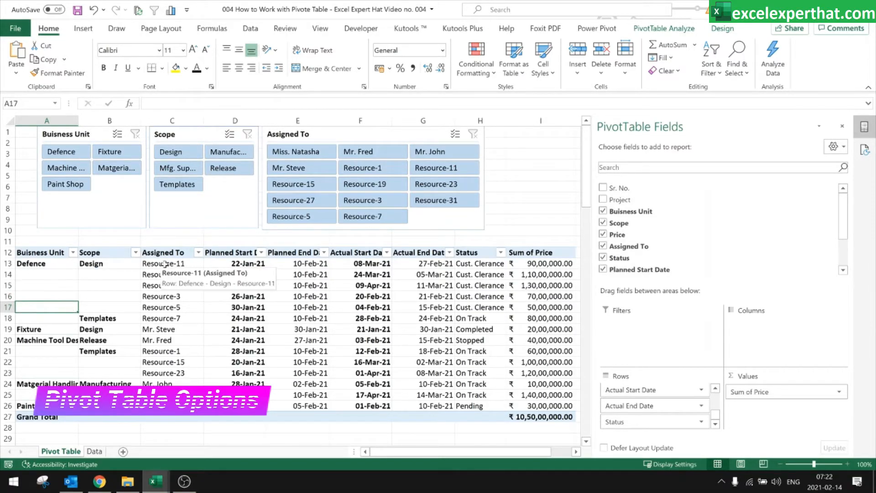
{"action": "left_click_drag", "start_coordinate": [164, 264], "coordinate": [169, 307]}
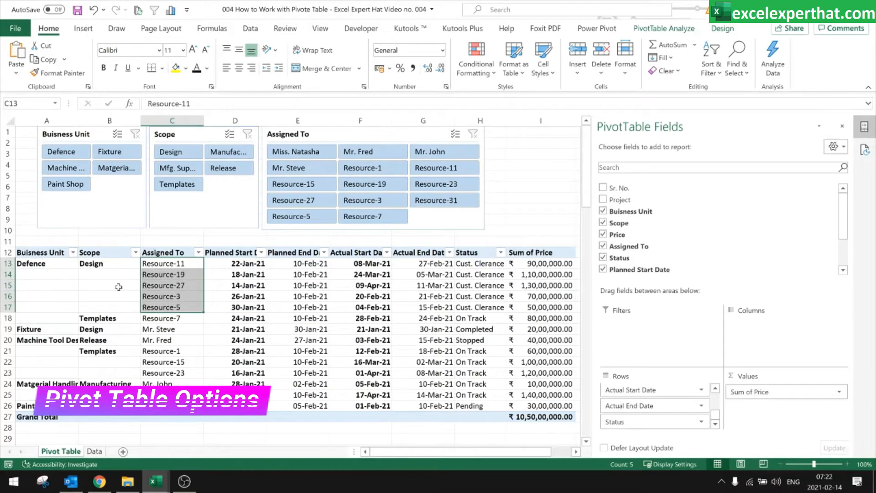
{"action": "left_click", "coordinate": [60, 264]}
Step: Set the pivot table's report layout to repeat all item labels
{"action": "left_click", "coordinate": [50, 251]}
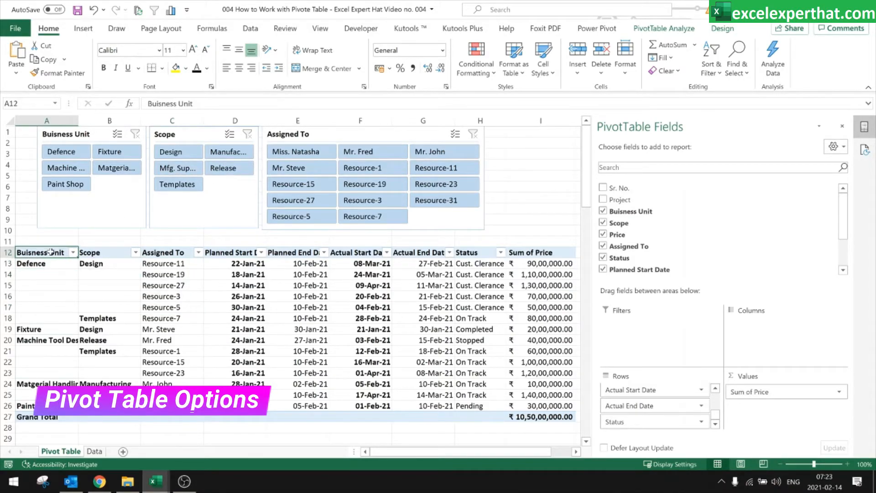
{"action": "left_click", "coordinate": [722, 28]}
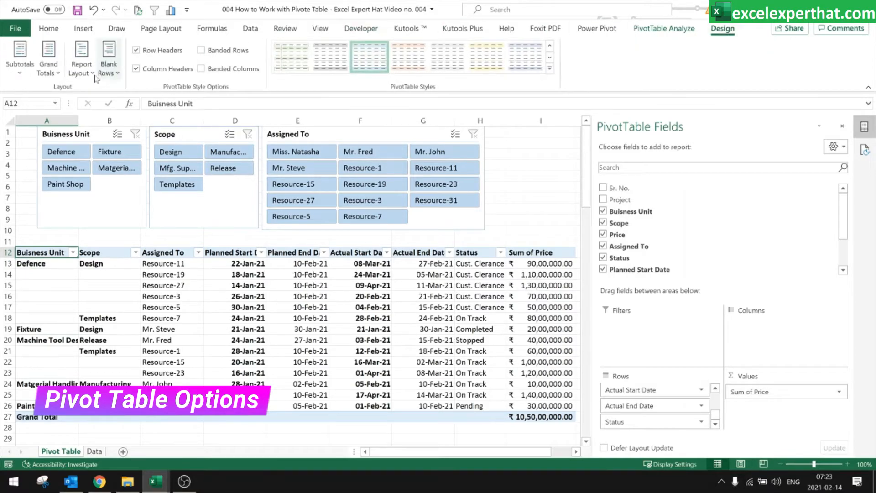
{"action": "left_click", "coordinate": [82, 71]}
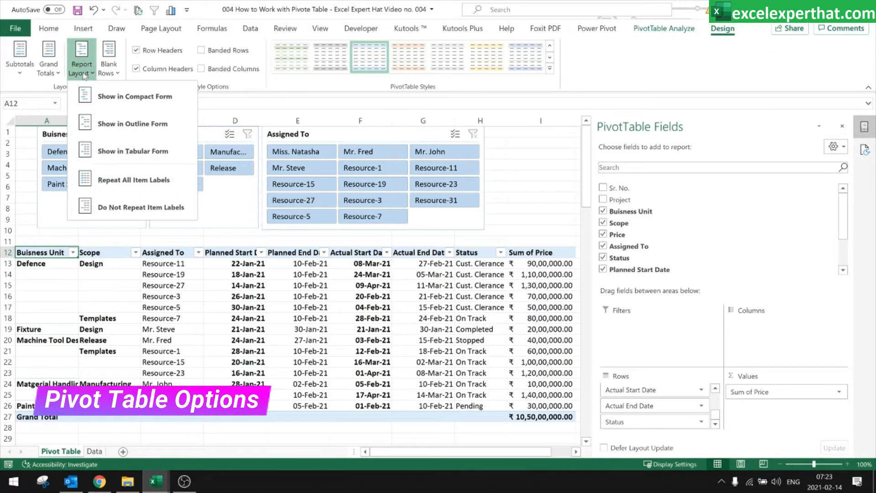
{"action": "left_click", "coordinate": [113, 73]}
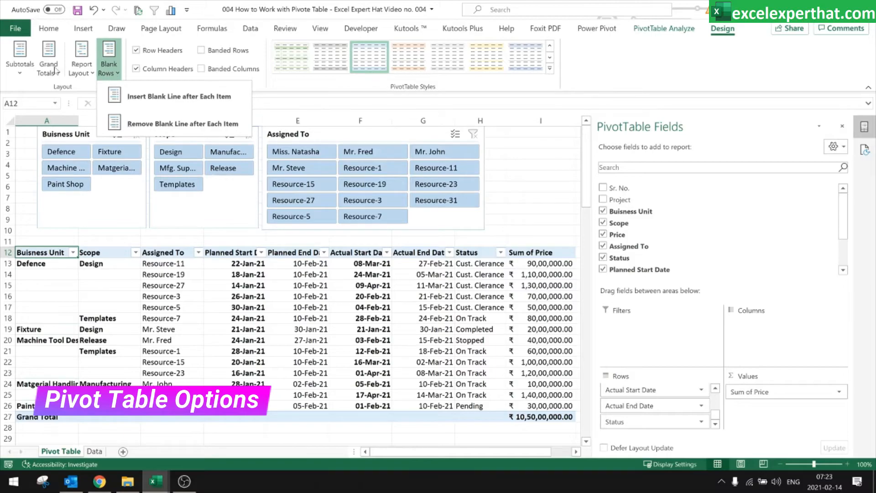
{"action": "left_click", "coordinate": [82, 70]}
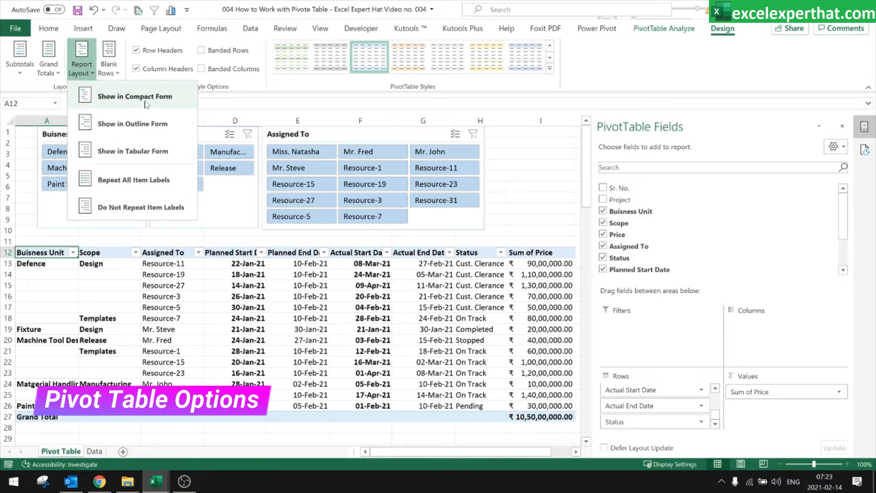
{"action": "left_click", "coordinate": [161, 184]}
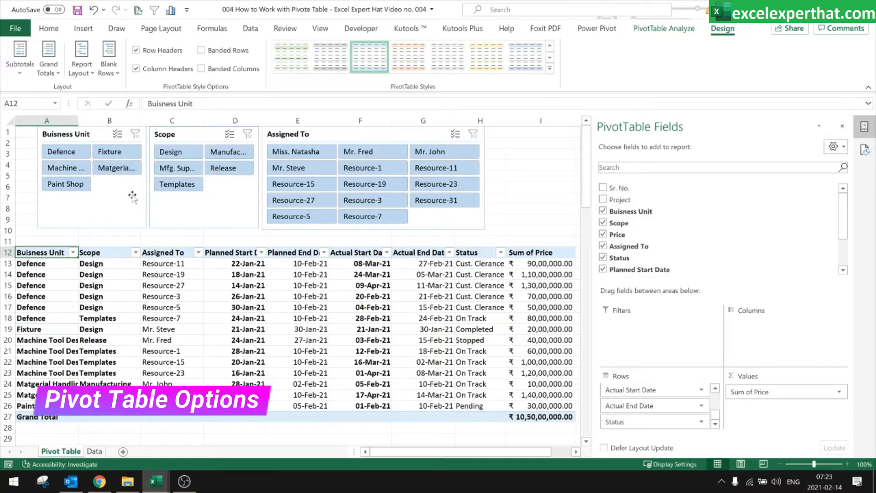
Step: Set the pivot table's report layout back to Do Not Repeat Item Labels
{"action": "left_click", "coordinate": [82, 58]}
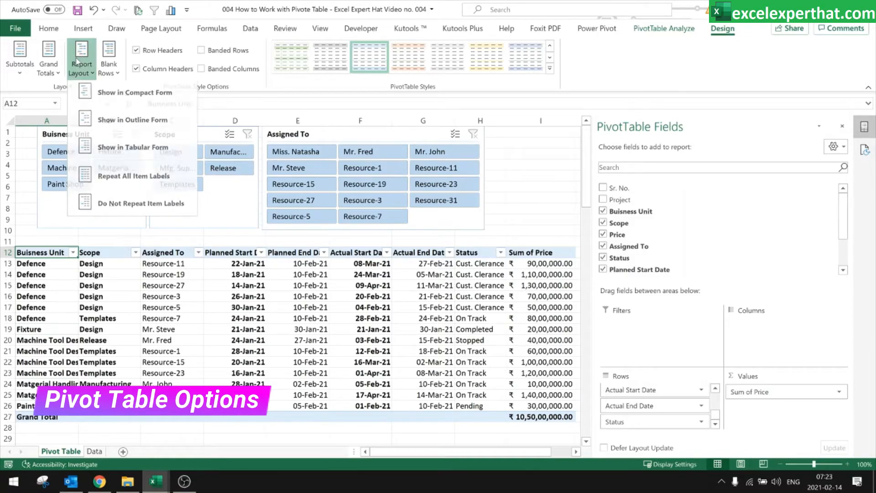
{"action": "left_click", "coordinate": [131, 206]}
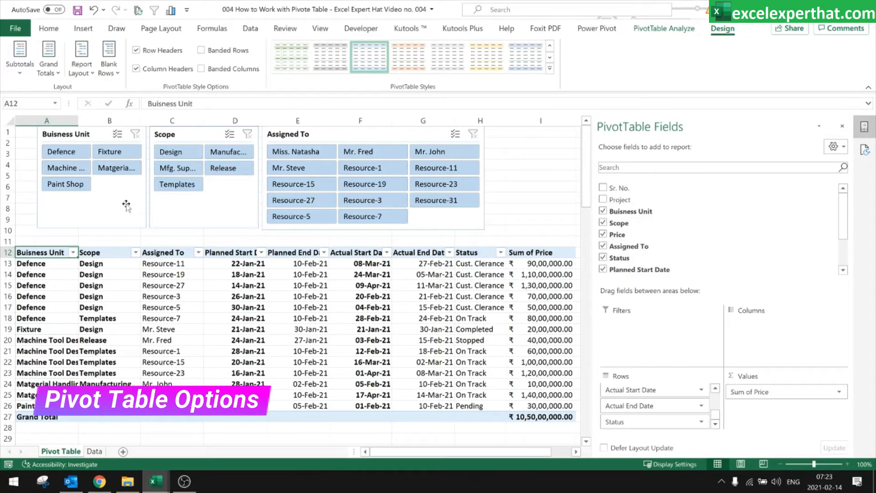
{"action": "left_click", "coordinate": [88, 76]}
{"action": "left_click", "coordinate": [28, 246]}
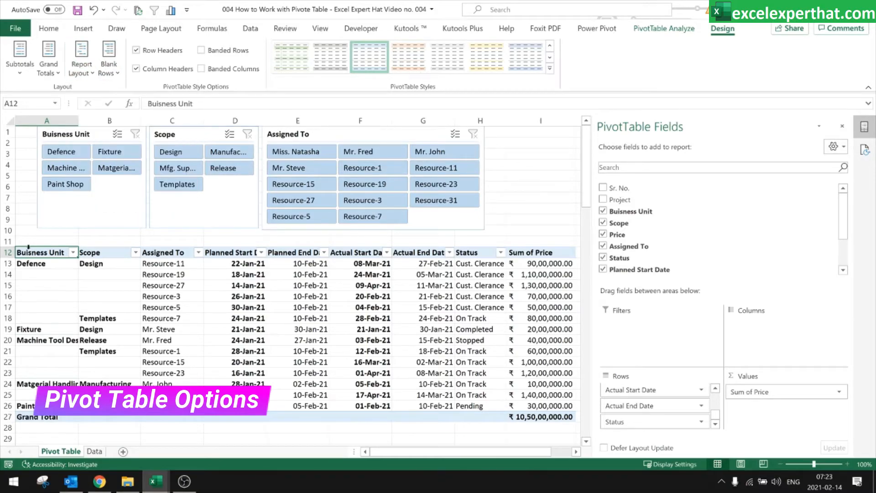
Step: Turn on Merge and center cells with labels in the PivotTable Options and apply it
{"action": "right_click", "coordinate": [54, 254]}
{"action": "left_click", "coordinate": [123, 231]}
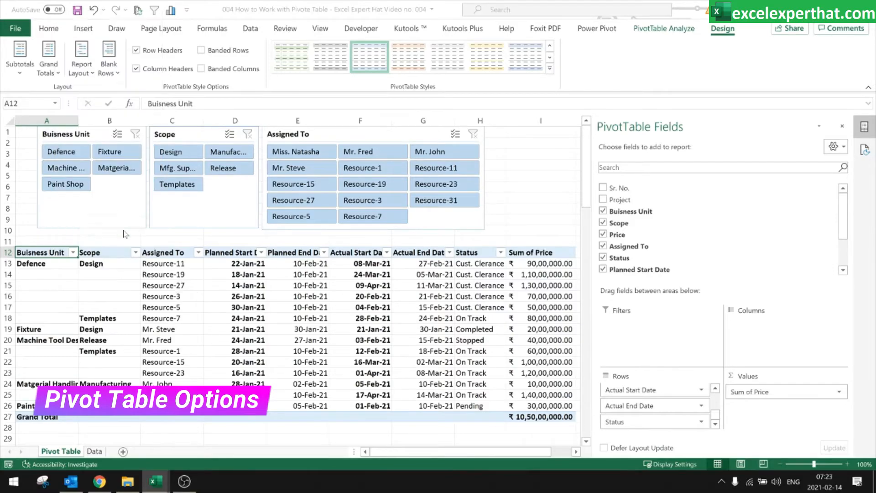
{"action": "left_click_drag", "start_coordinate": [140, 82], "coordinate": [446, 87]}
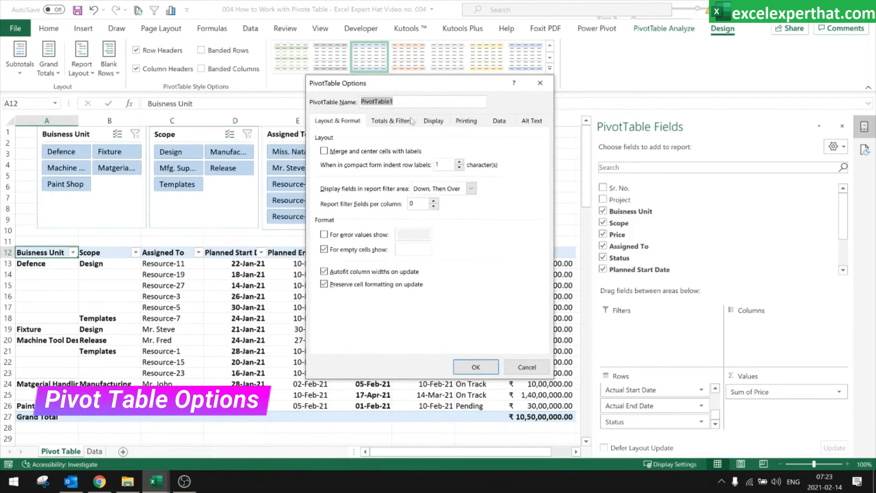
{"action": "left_click", "coordinate": [324, 151]}
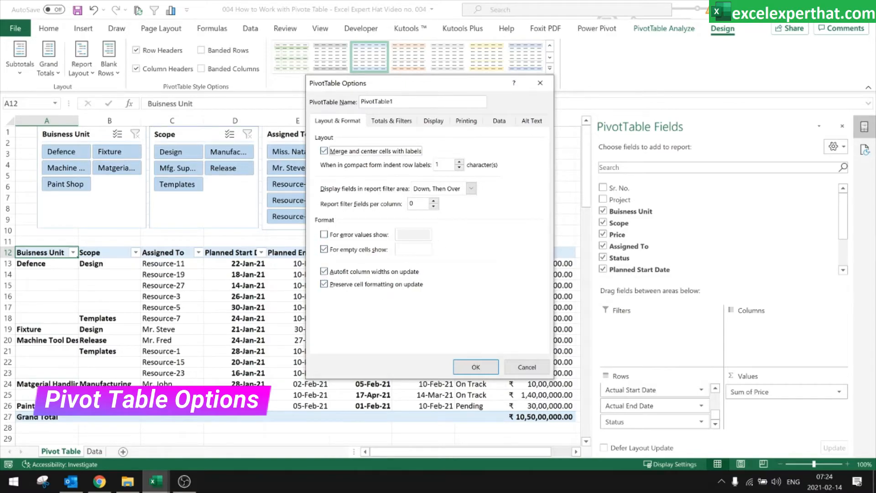
{"action": "left_click", "coordinate": [469, 367]}
Step: Examine the merged label cells of the Defence group in the Buisness Unit and Scope columns
{"action": "left_click", "coordinate": [62, 283]}
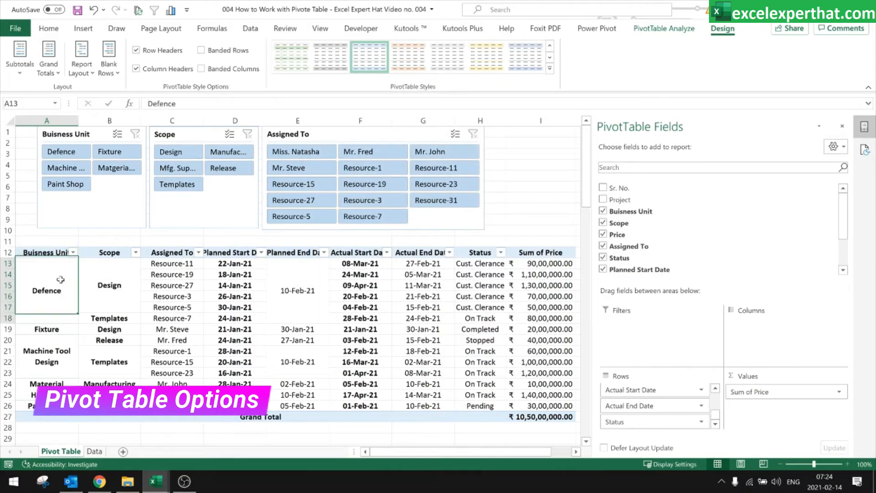
{"action": "left_click", "coordinate": [118, 280]}
{"action": "left_click", "coordinate": [41, 289]}
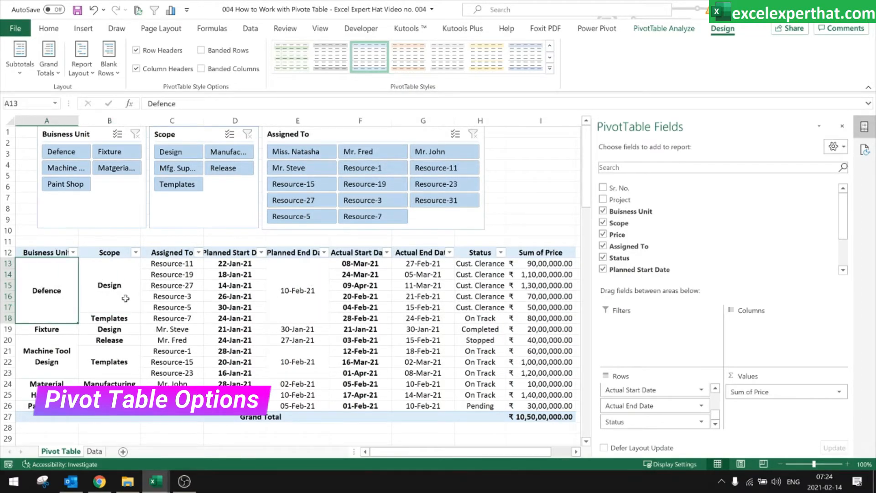
{"action": "left_click", "coordinate": [124, 298]}
{"action": "left_click", "coordinate": [124, 320]}
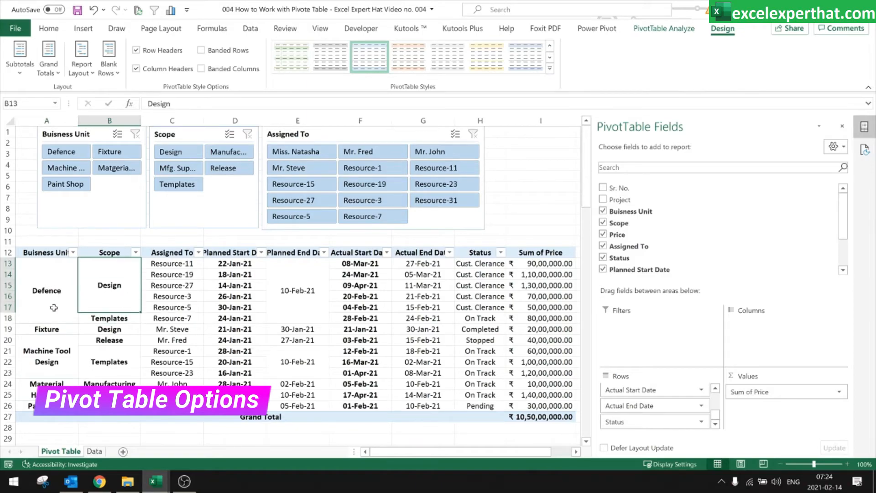
{"action": "left_click", "coordinate": [57, 277]}
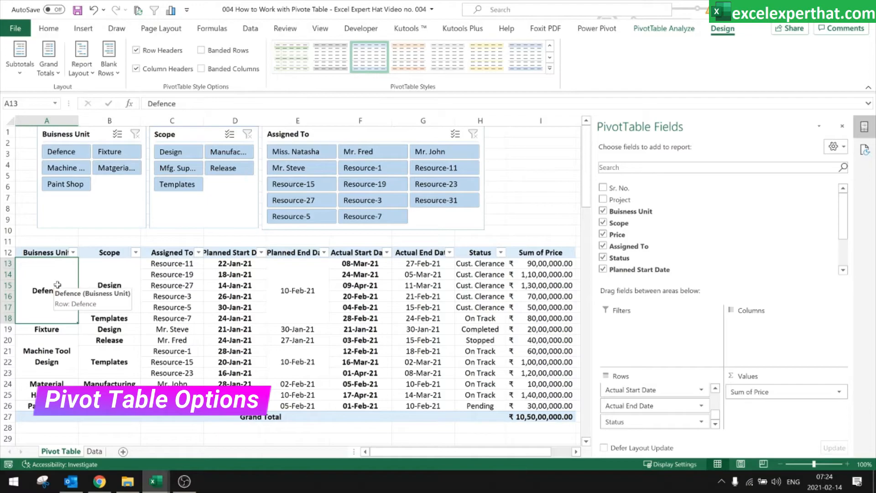
Step: Turn off Autofit column widths on update in the PivotTable Options and apply it
{"action": "left_click", "coordinate": [47, 253]}
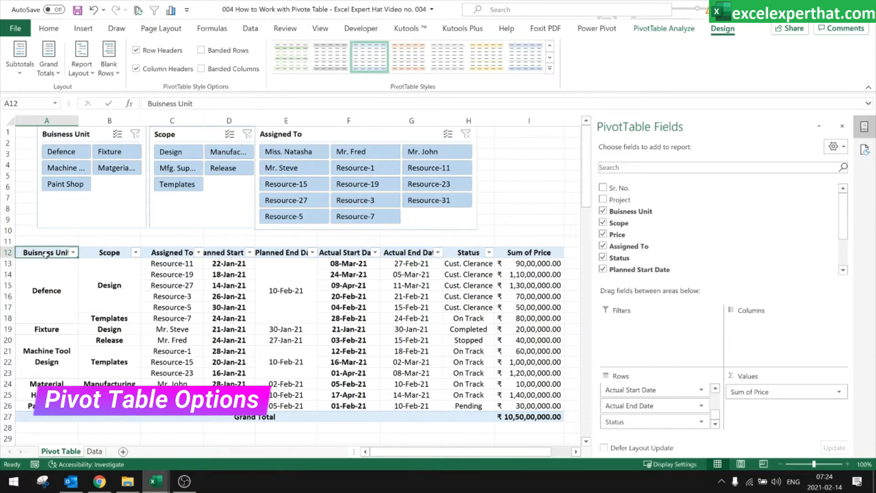
{"action": "right_click", "coordinate": [47, 253]}
{"action": "left_click", "coordinate": [96, 229]}
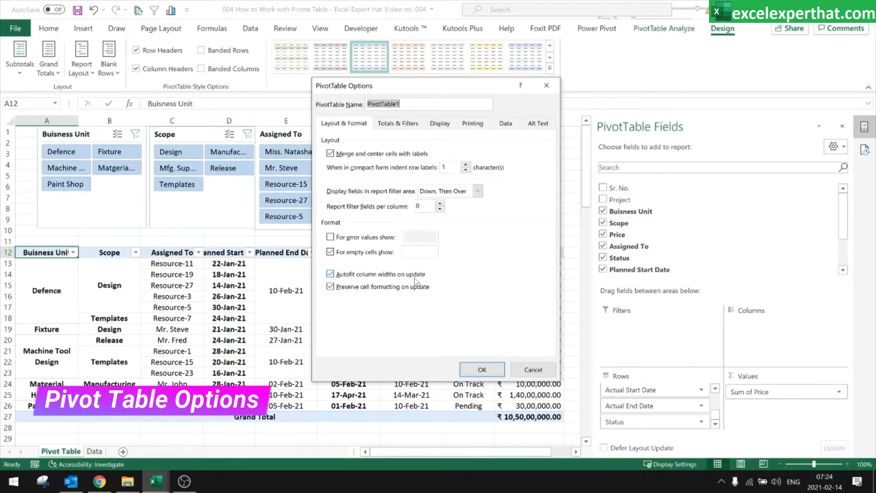
{"action": "left_click", "coordinate": [331, 275]}
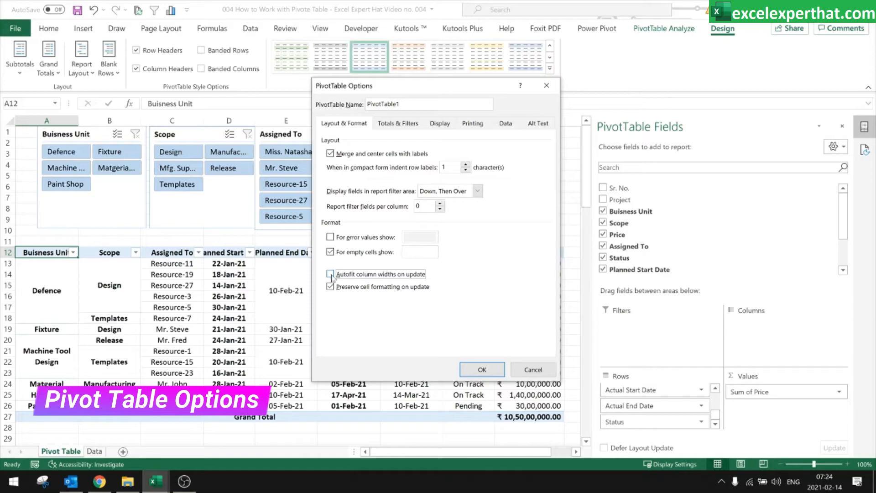
{"action": "left_click", "coordinate": [495, 370]}
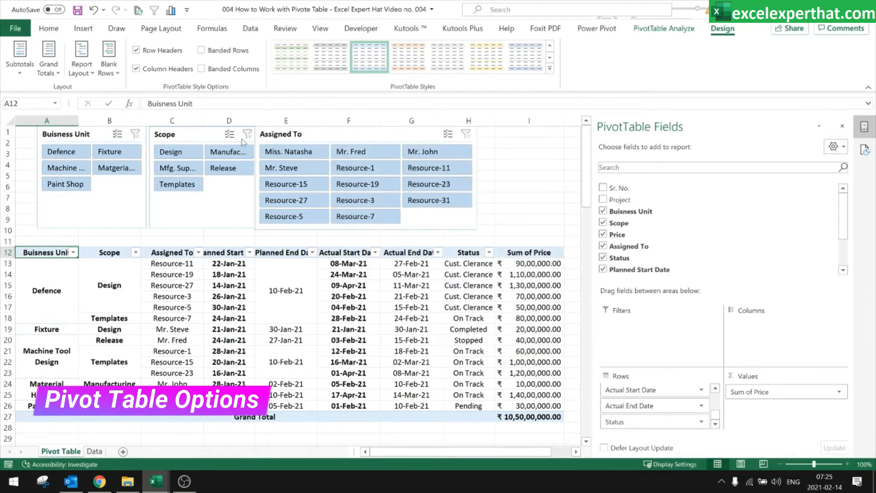
Step: Autofit the Planned Start Date column's width and close the PivotTable Fields pane
{"action": "double_click", "coordinate": [254, 121]}
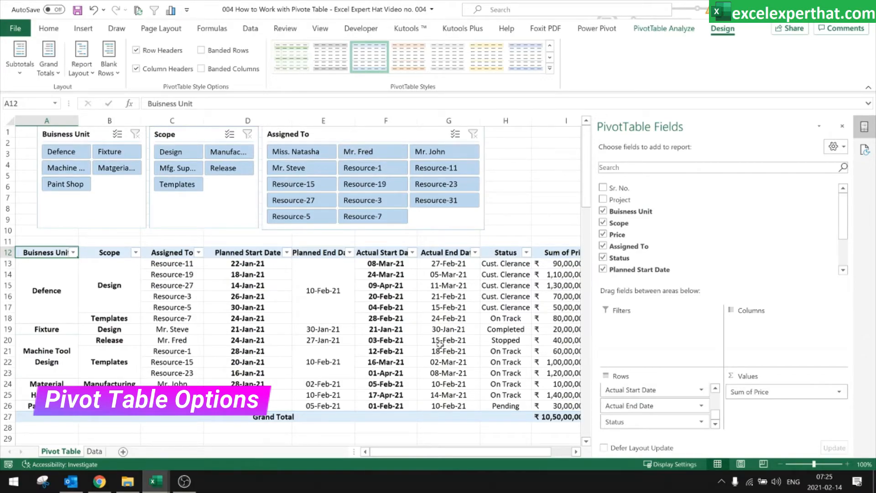
{"action": "mouse_move", "coordinate": [440, 344]}
{"action": "left_click", "coordinate": [842, 126]}
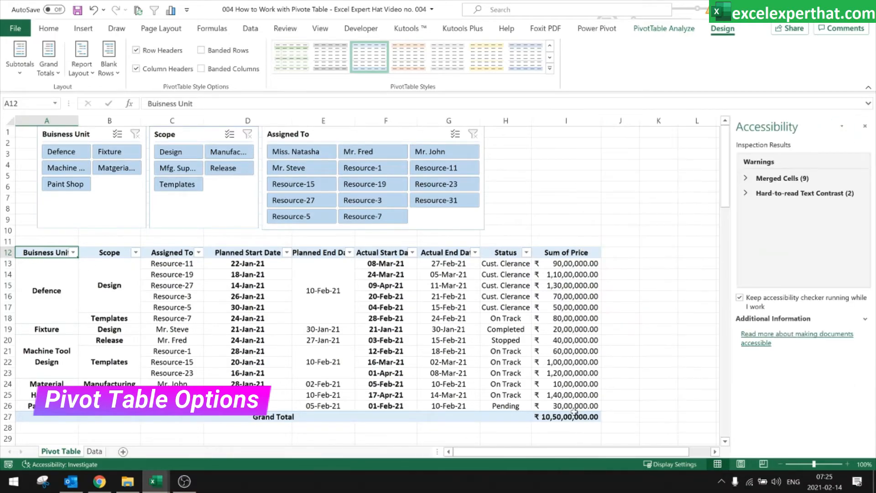
Step: Apply the green style from the first row of the Dark PivotTable styles to the pivot table
{"action": "left_click_drag", "start_coordinate": [575, 415], "coordinate": [204, 297]}
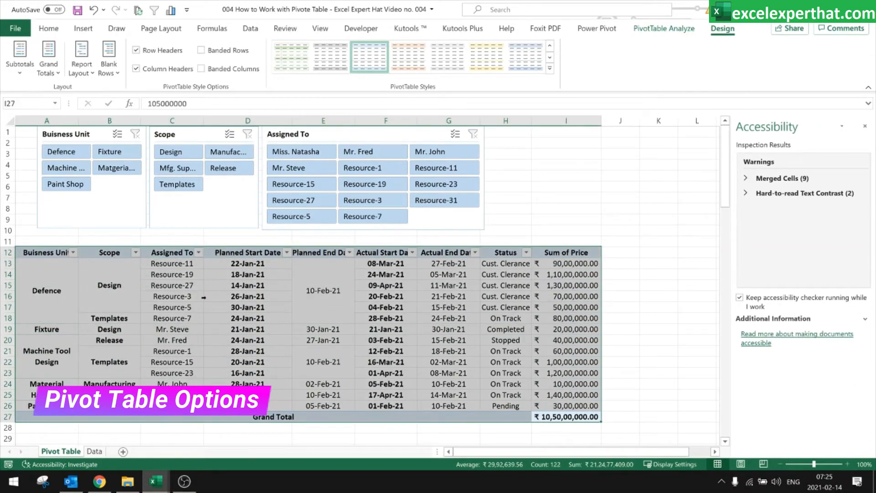
{"action": "left_click", "coordinate": [68, 276]}
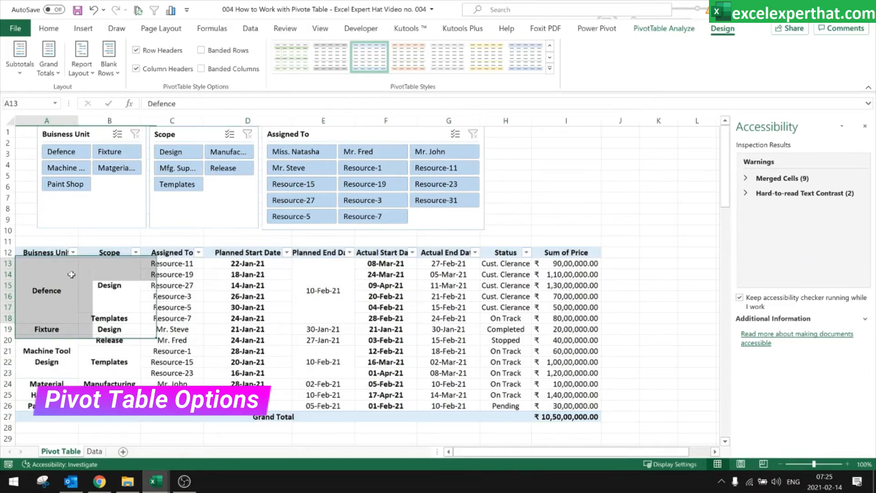
{"action": "left_click", "coordinate": [48, 251]}
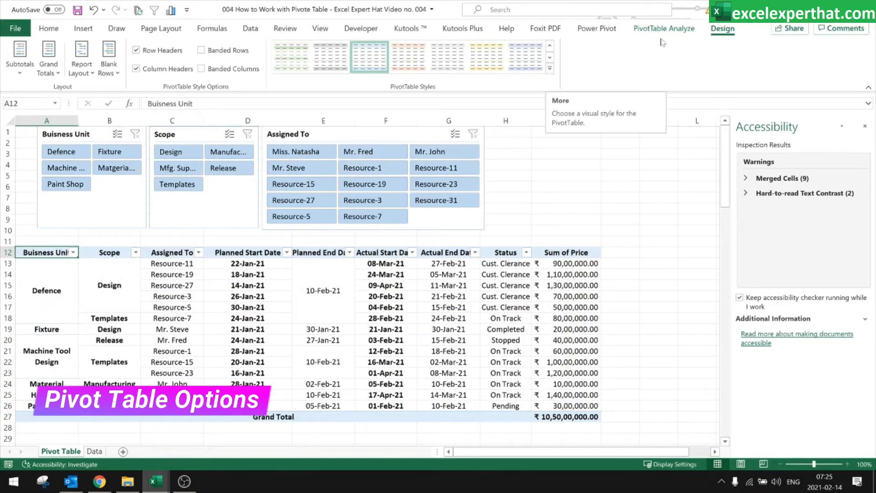
{"action": "left_click", "coordinate": [550, 68]}
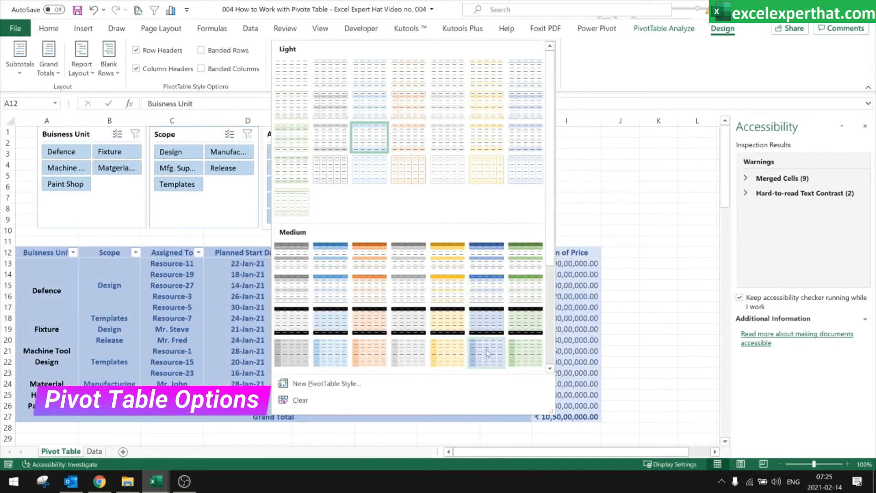
{"action": "scroll", "coordinate": [487, 353], "scroll_direction": "down", "scroll_amount": 3}
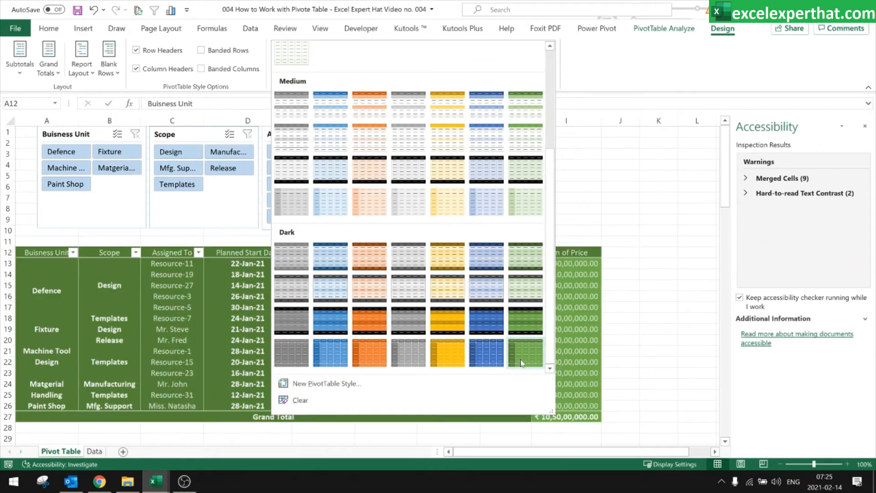
{"action": "left_click", "coordinate": [525, 260]}
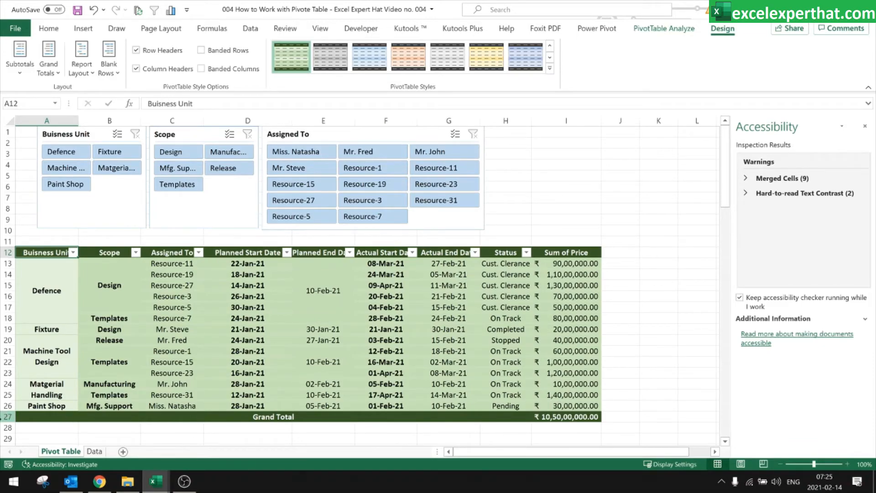
Step: Turn off grand totals for both rows and columns in the PivotTable Options and apply it
{"action": "left_click", "coordinate": [7, 417]}
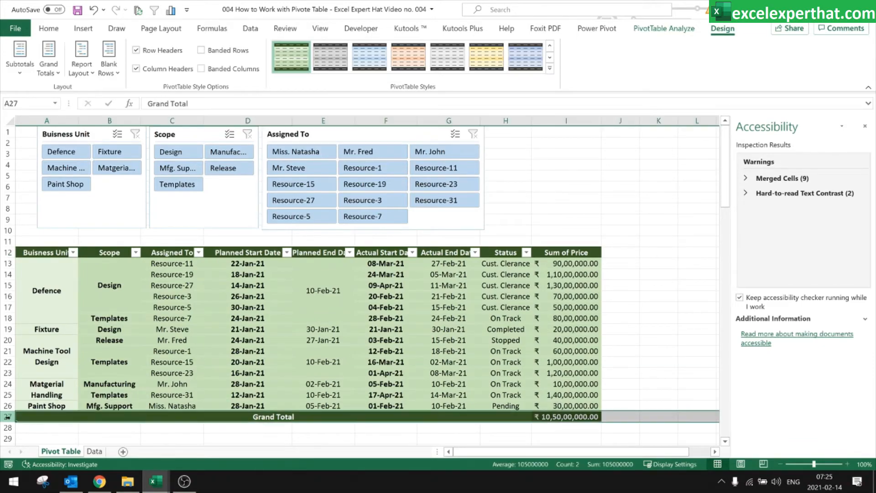
{"action": "left_click", "coordinate": [66, 257]}
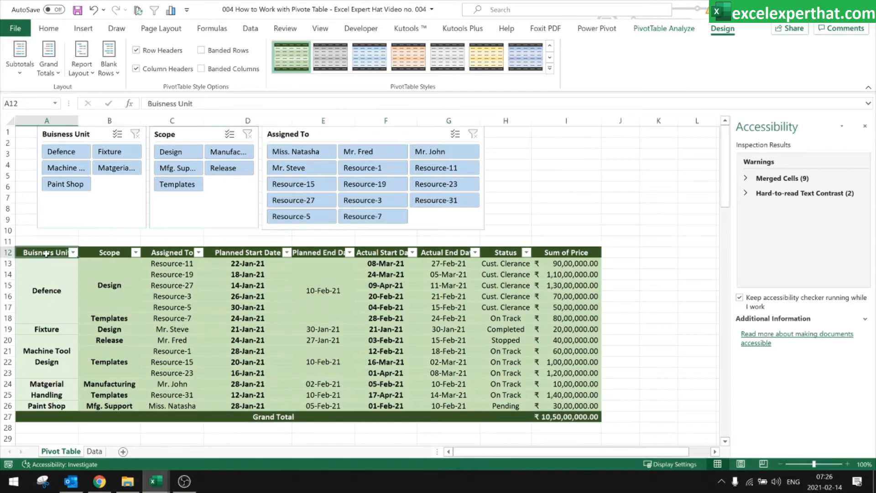
{"action": "right_click", "coordinate": [66, 257]}
{"action": "left_click", "coordinate": [91, 229]}
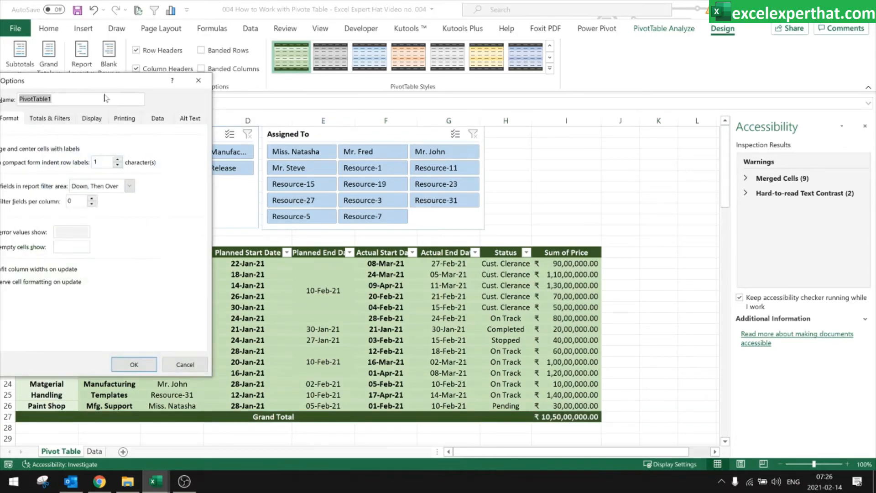
{"action": "left_click_drag", "start_coordinate": [109, 80], "coordinate": [323, 87]}
{"action": "left_click", "coordinate": [299, 119]}
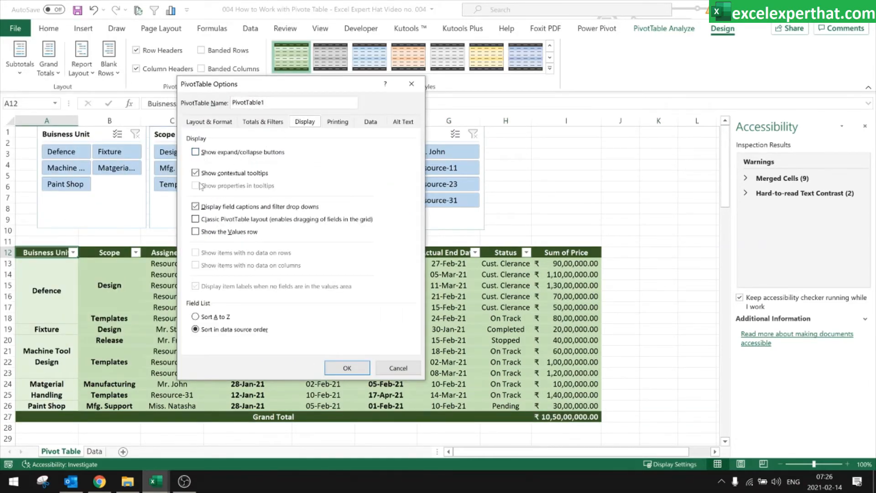
{"action": "left_click", "coordinate": [268, 122]}
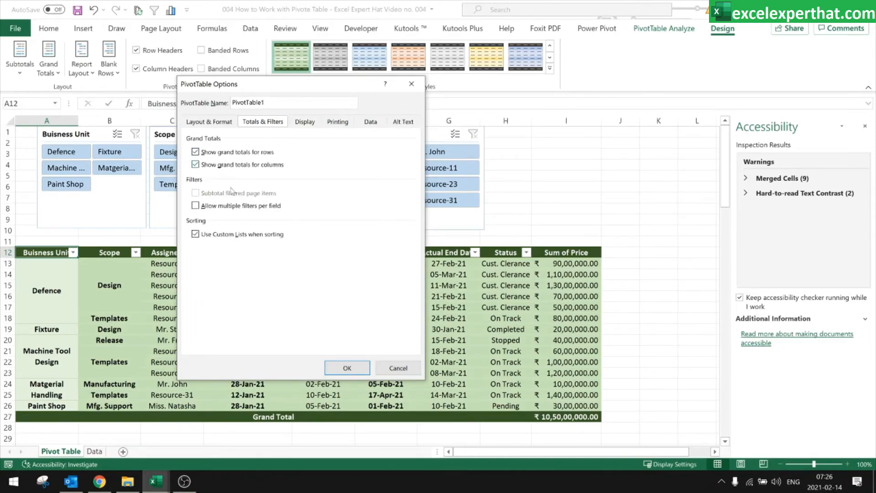
{"action": "left_click", "coordinate": [195, 152]}
{"action": "left_click", "coordinate": [195, 164]}
{"action": "left_click", "coordinate": [347, 368]}
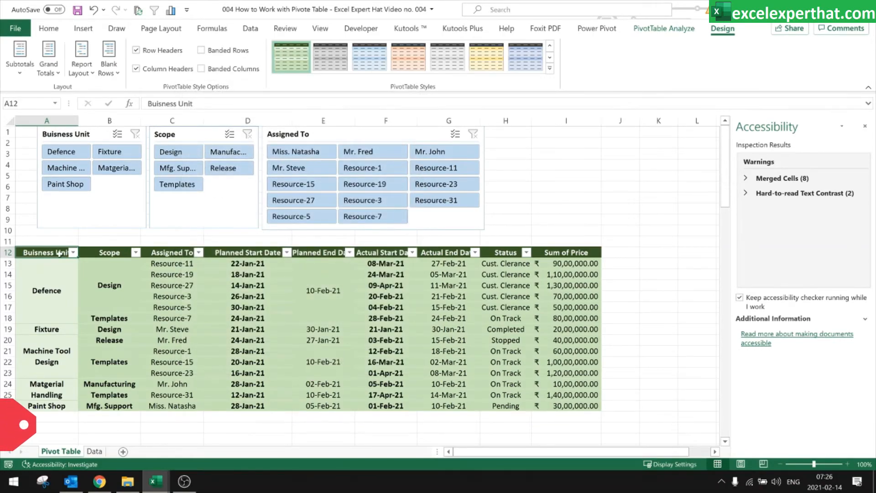
{"action": "right_click", "coordinate": [76, 253]}
{"action": "left_click", "coordinate": [96, 213]}
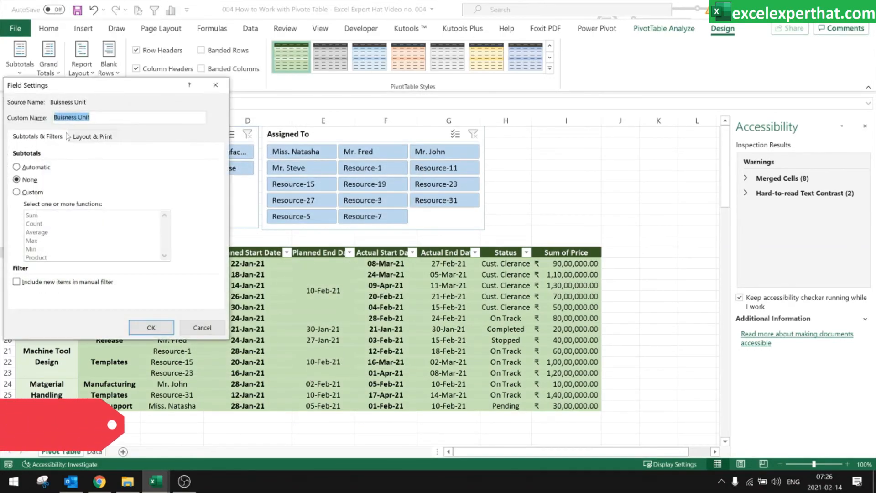
{"action": "left_click", "coordinate": [200, 327]}
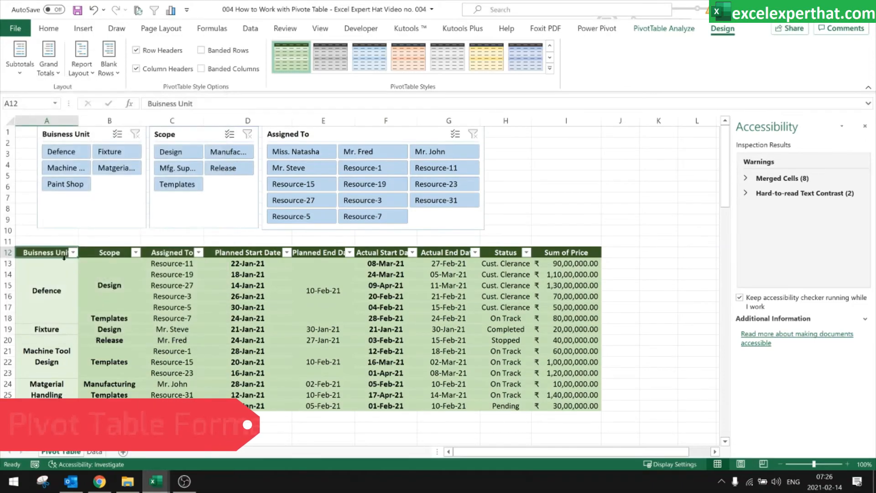
Step: Turn grand totals for rows and columns back on and slightly widen the Sum of Price column
{"action": "right_click", "coordinate": [60, 258]}
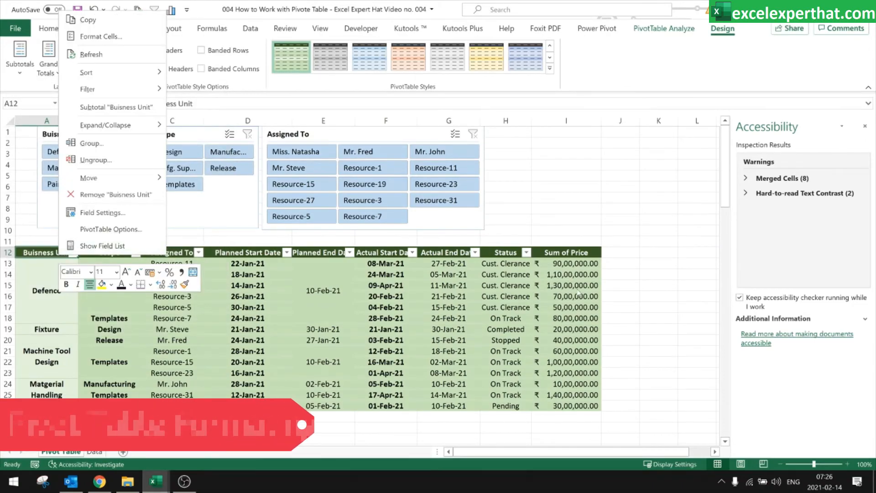
{"action": "left_click", "coordinate": [116, 229]}
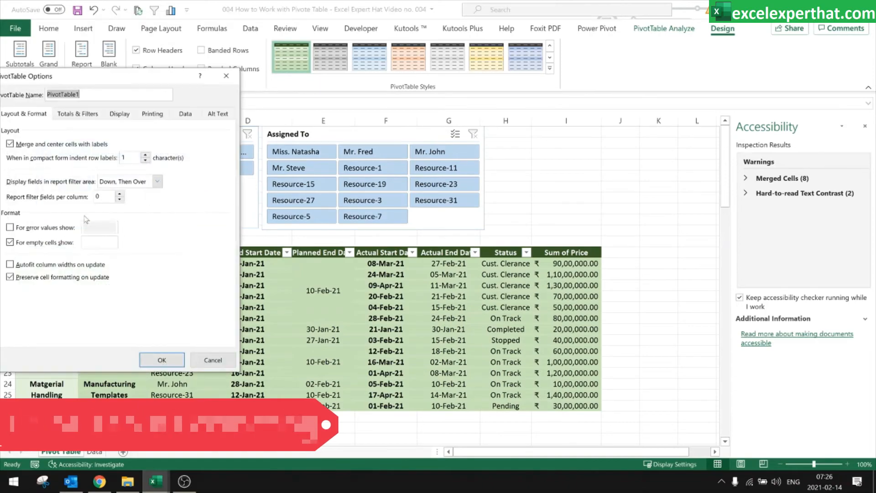
{"action": "left_click", "coordinate": [358, 140]}
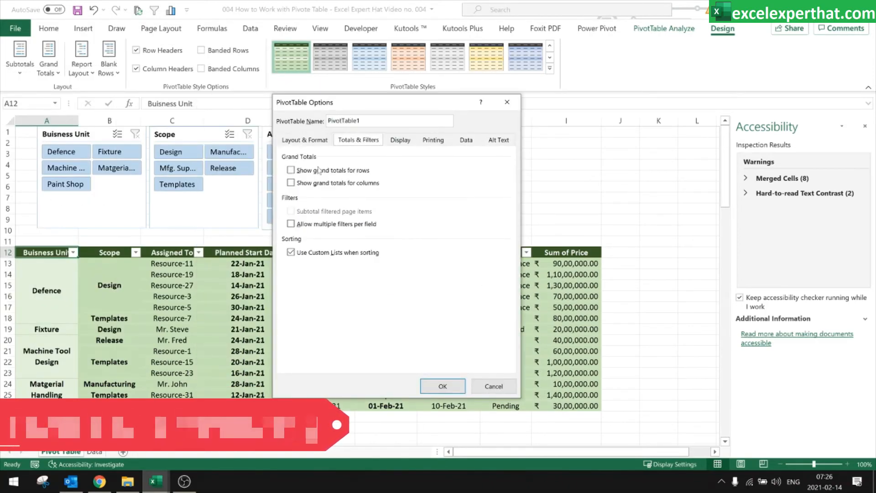
{"action": "left_click", "coordinate": [291, 171]}
{"action": "left_click", "coordinate": [291, 183]}
{"action": "left_click", "coordinate": [443, 386]}
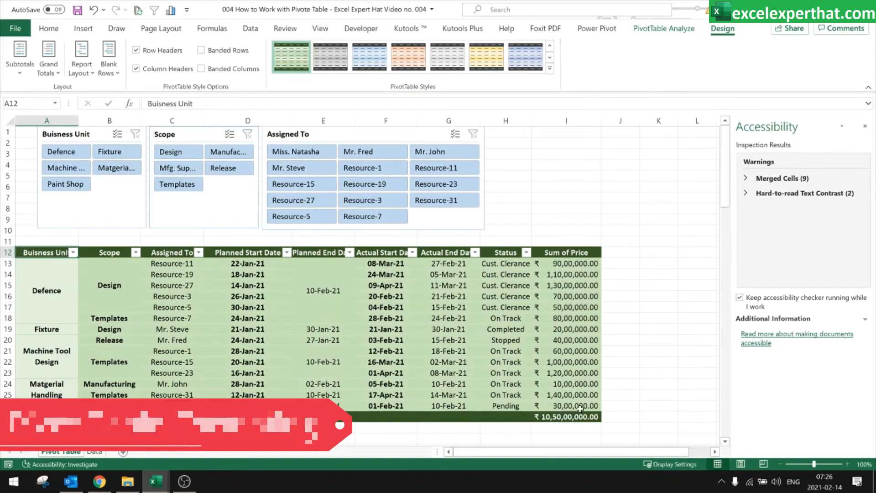
{"action": "left_click_drag", "start_coordinate": [601, 121], "coordinate": [613, 120]}
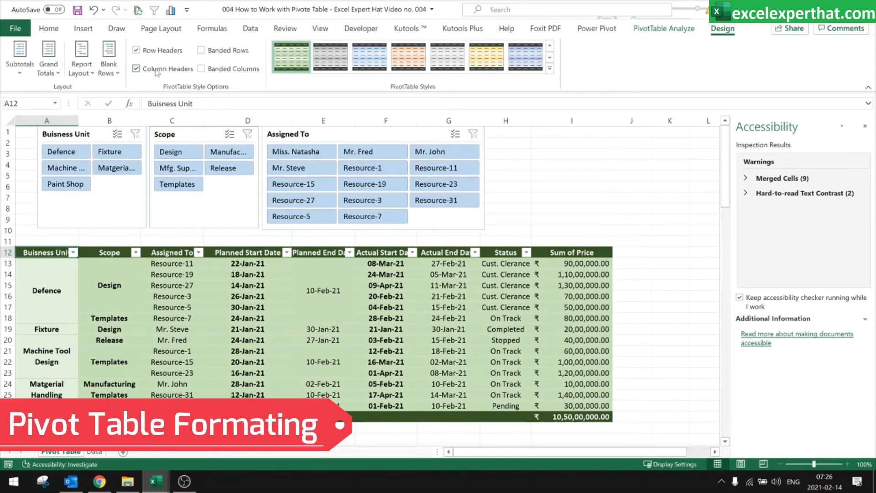
Step: Compare the pivot table with and without the Row Headers style option and leave it turned off
{"action": "left_click", "coordinate": [47, 290]}
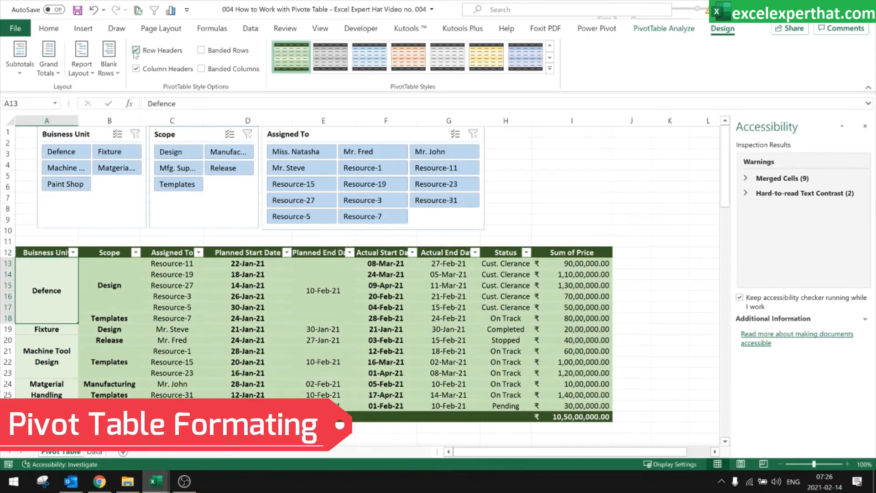
{"action": "left_click", "coordinate": [135, 50]}
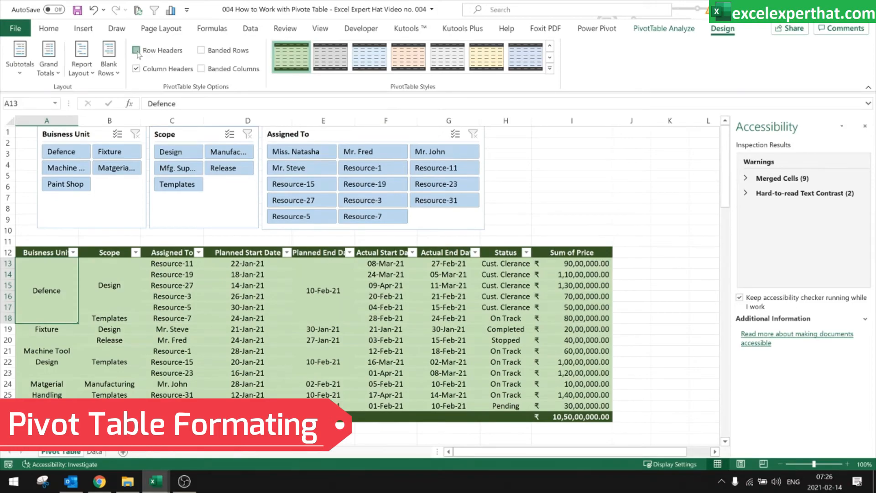
{"action": "left_click", "coordinate": [136, 50]}
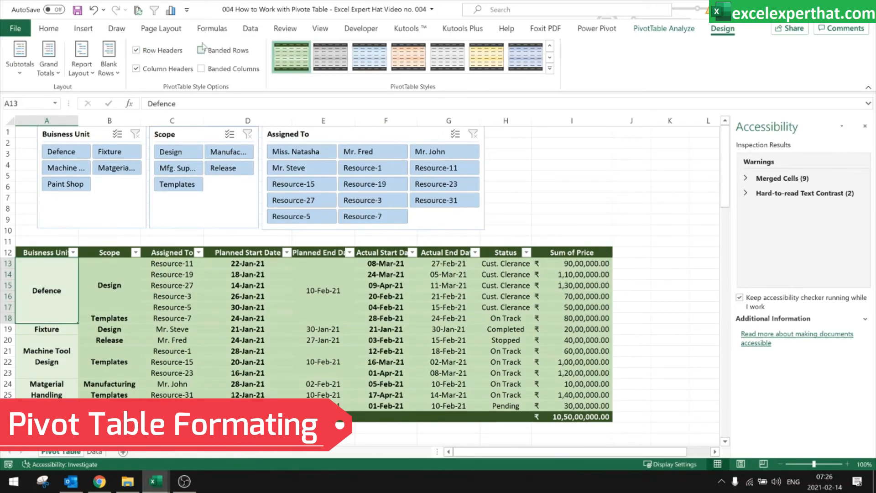
{"action": "left_click", "coordinate": [136, 50]}
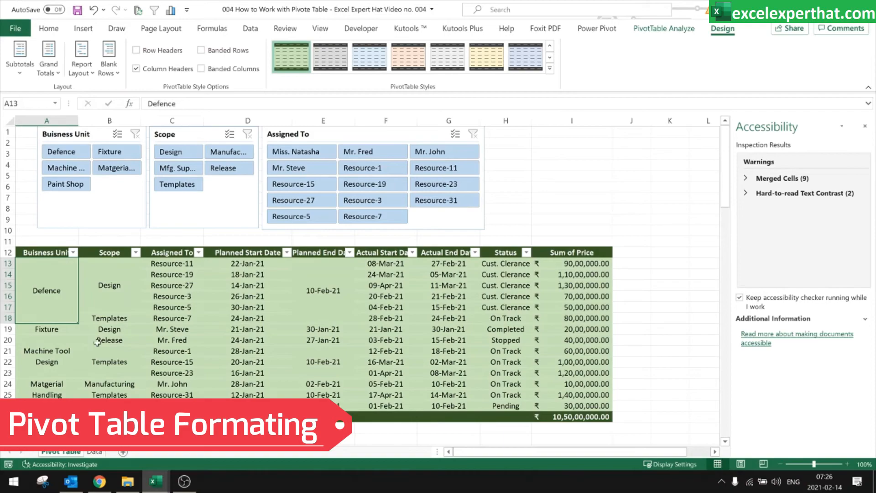
Step: Try out the Column Headers, Banded Rows and Banded Columns style options on the pivot table
{"action": "left_click", "coordinate": [136, 68]}
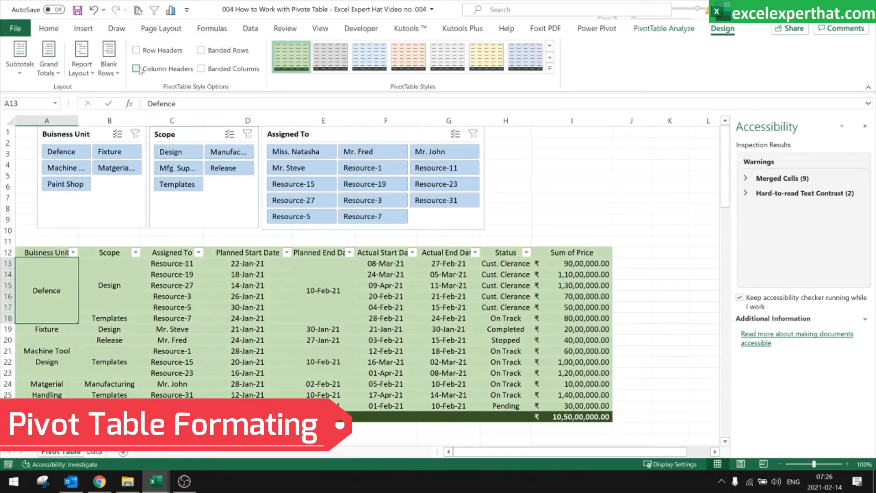
{"action": "left_click", "coordinate": [137, 69]}
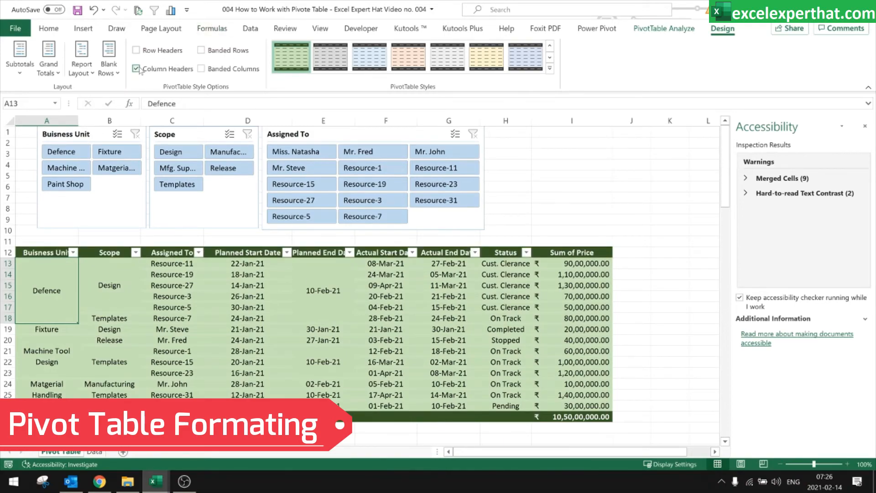
{"action": "left_click", "coordinate": [201, 51]}
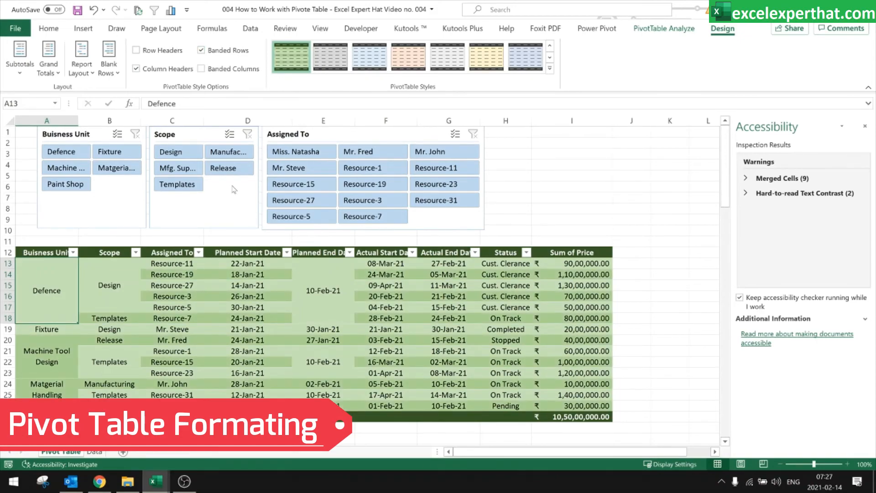
{"action": "left_click", "coordinate": [201, 51]}
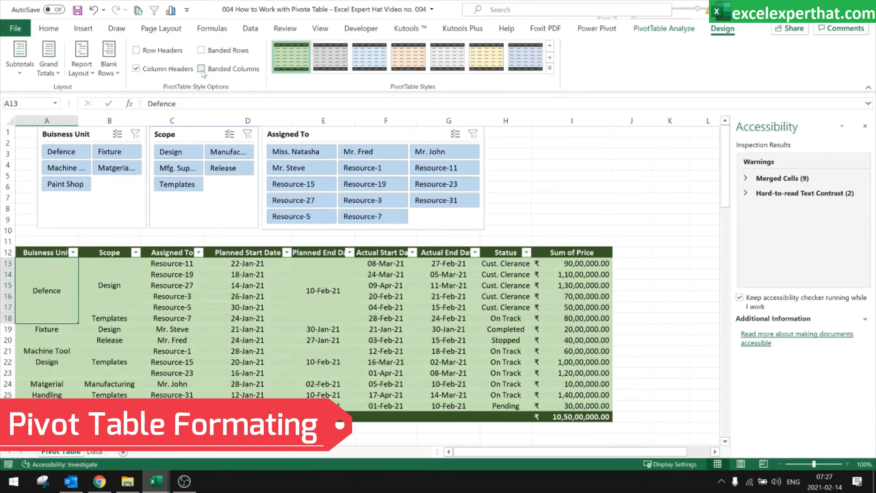
{"action": "left_click", "coordinate": [202, 72]}
{"action": "left_click", "coordinate": [680, 31]}
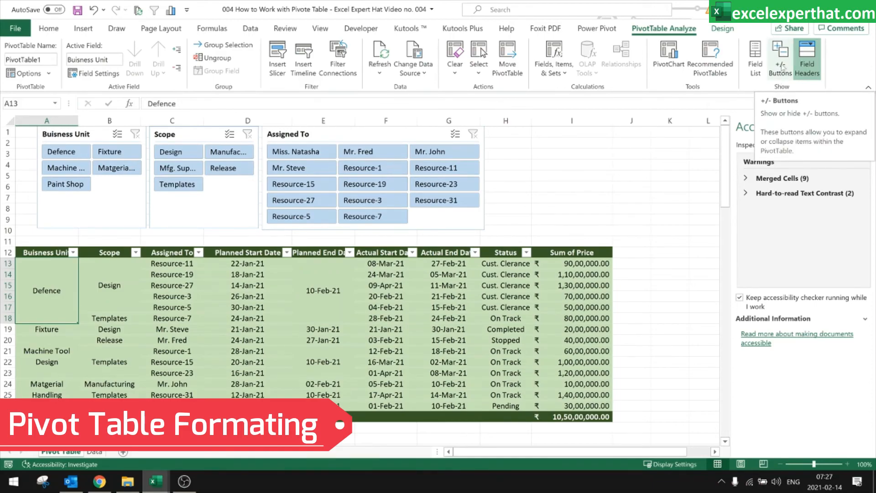
{"action": "left_click", "coordinate": [597, 29]}
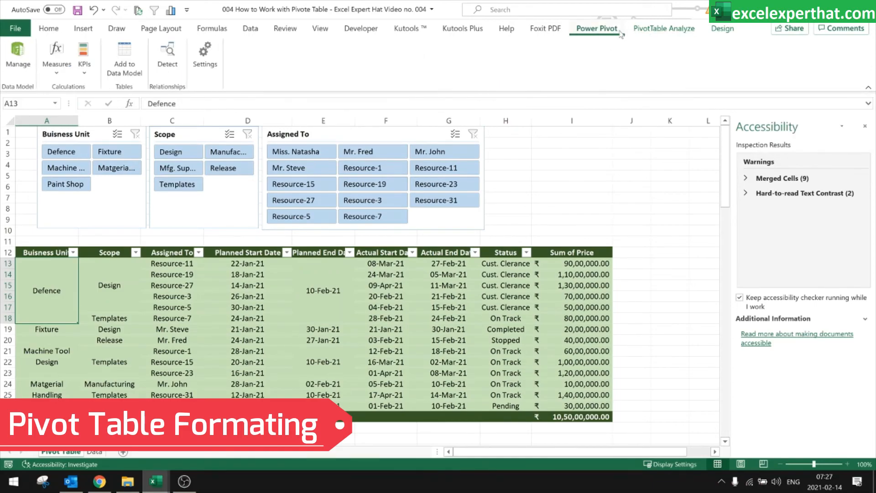
{"action": "left_click", "coordinate": [664, 28]}
{"action": "left_click", "coordinate": [722, 28]}
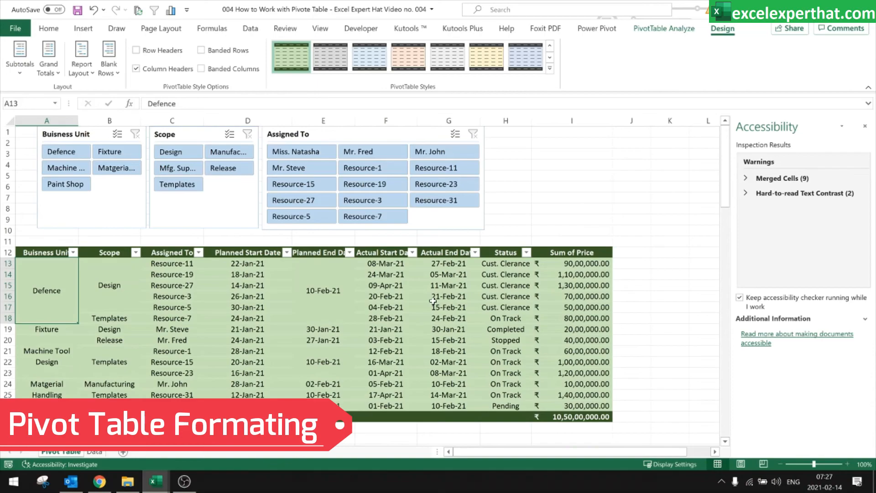
{"action": "mouse_move", "coordinate": [251, 308]}
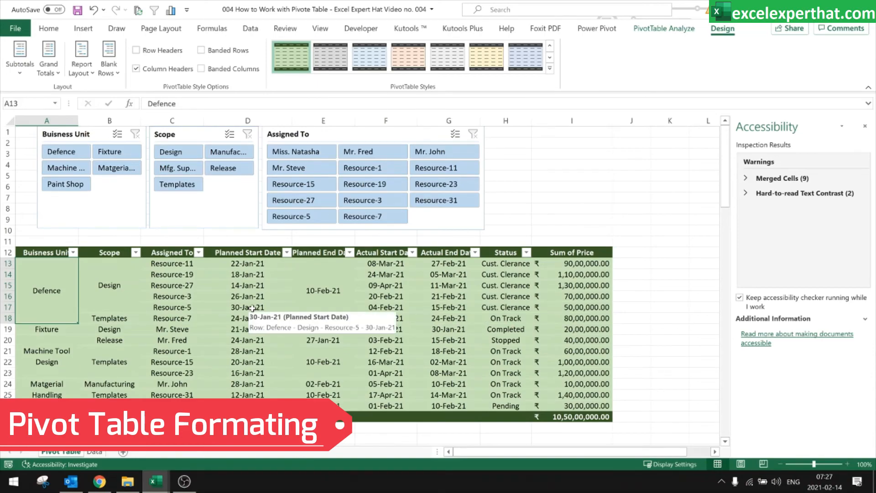